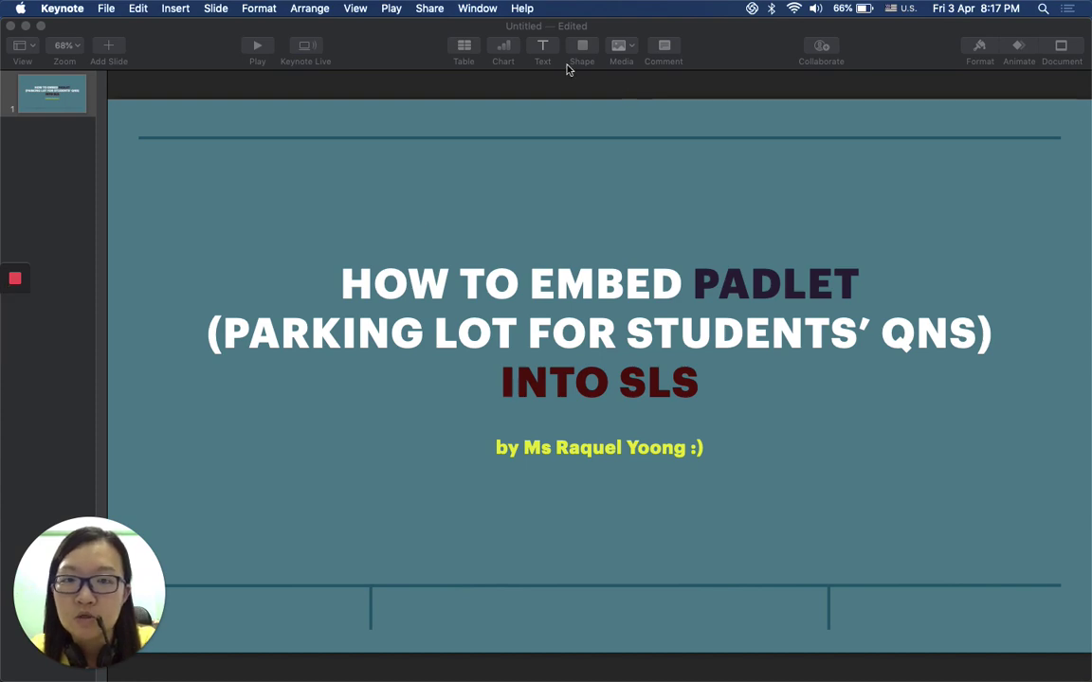
# Step: Switch to Chrome and examine the Padlet parking lot embedded in the lesson's "Recap on Last Lesson" activity
pyautogui.hotkey('ctrl', 'Right')
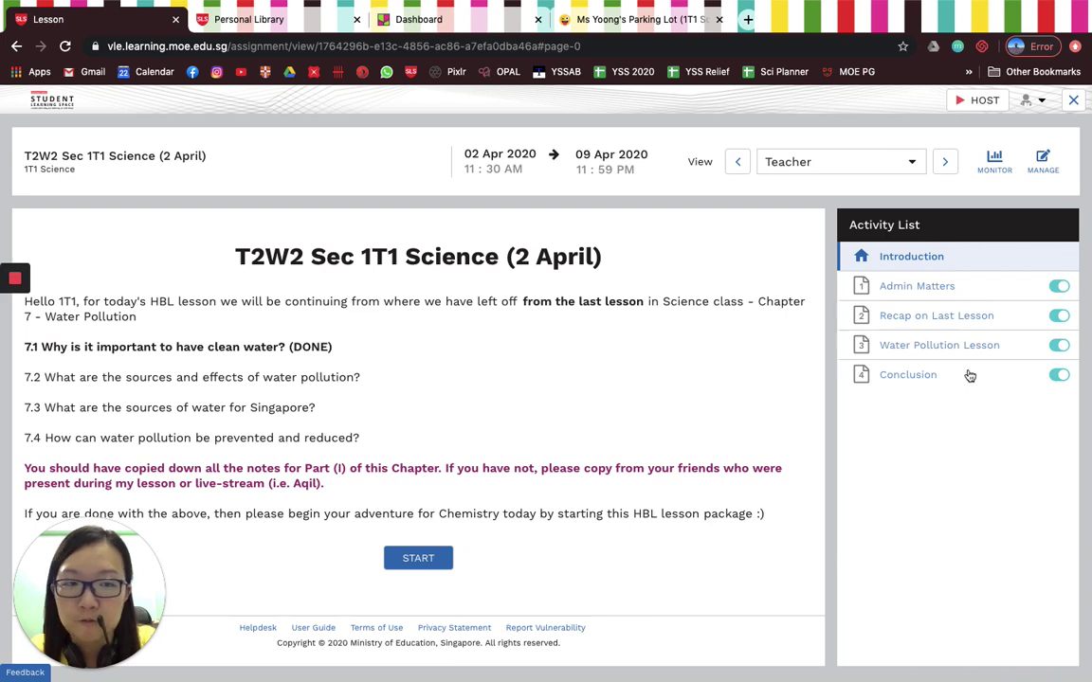
pyautogui.click(947, 288)
pyautogui.click(942, 322)
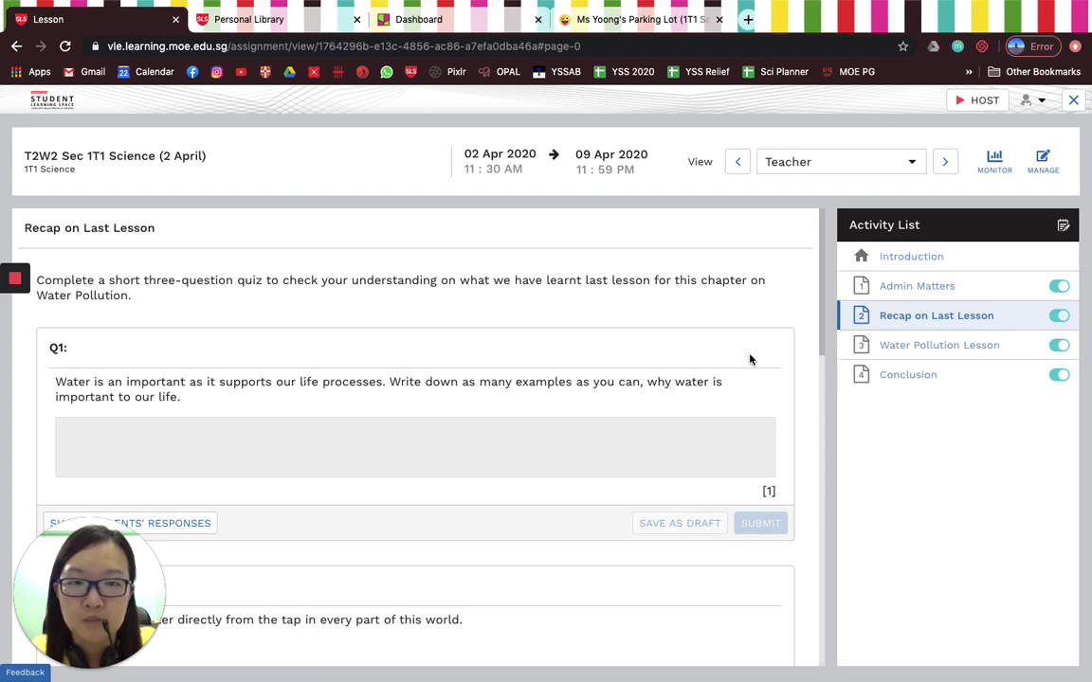
pyautogui.scroll(-5, 739, 361)
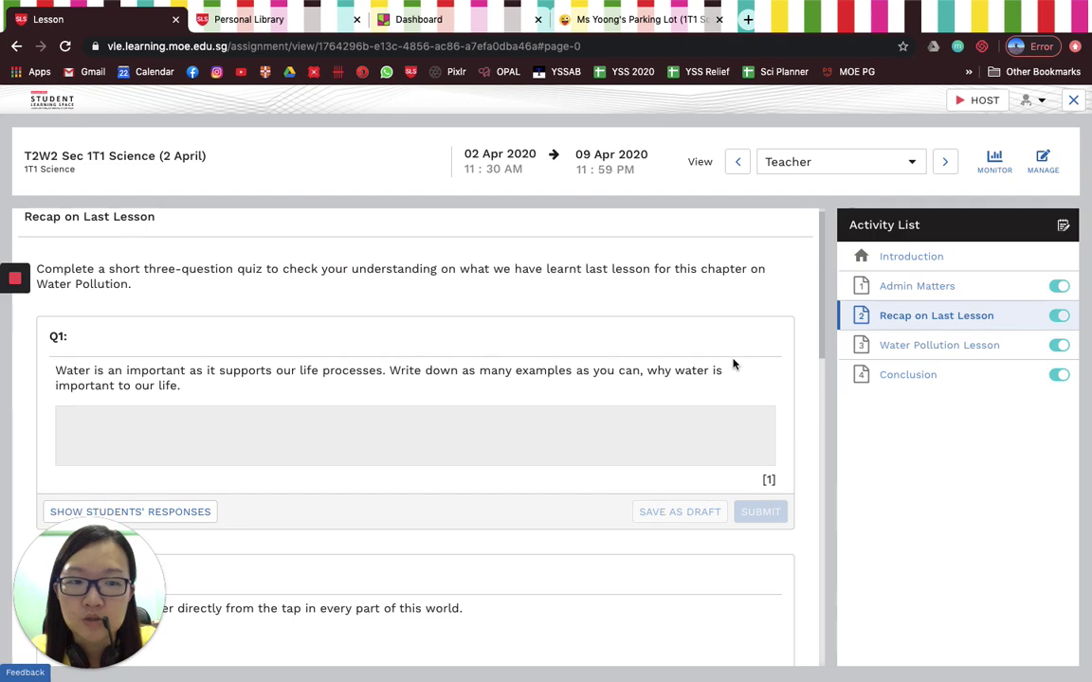
pyautogui.scroll(-4, 729, 365)
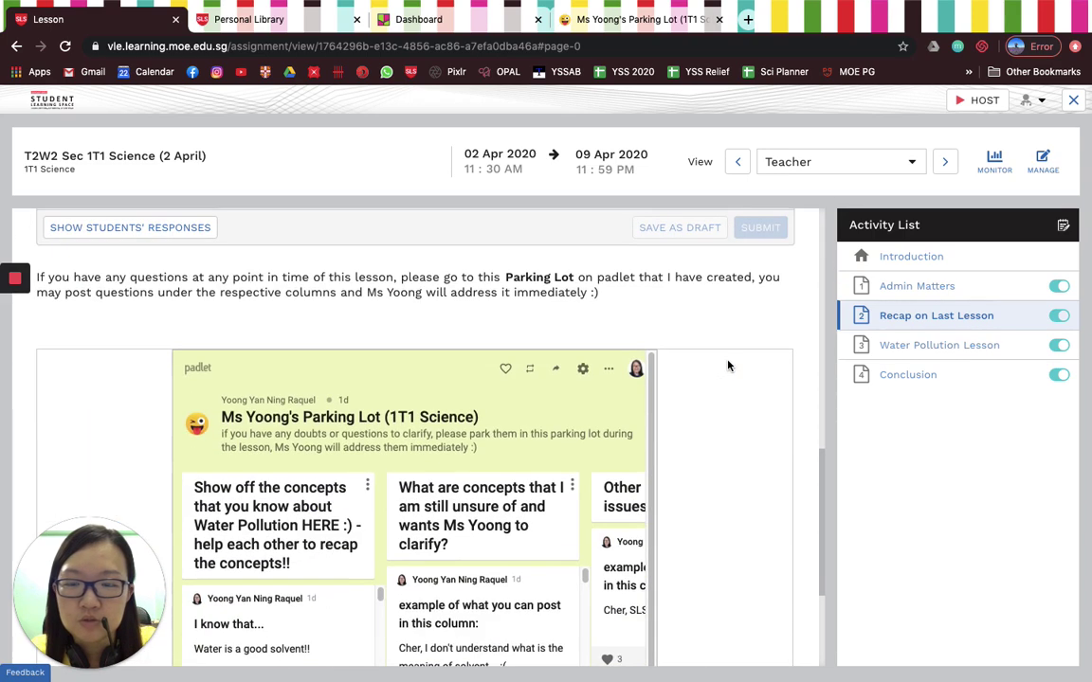
pyautogui.scroll(-1, 721, 366)
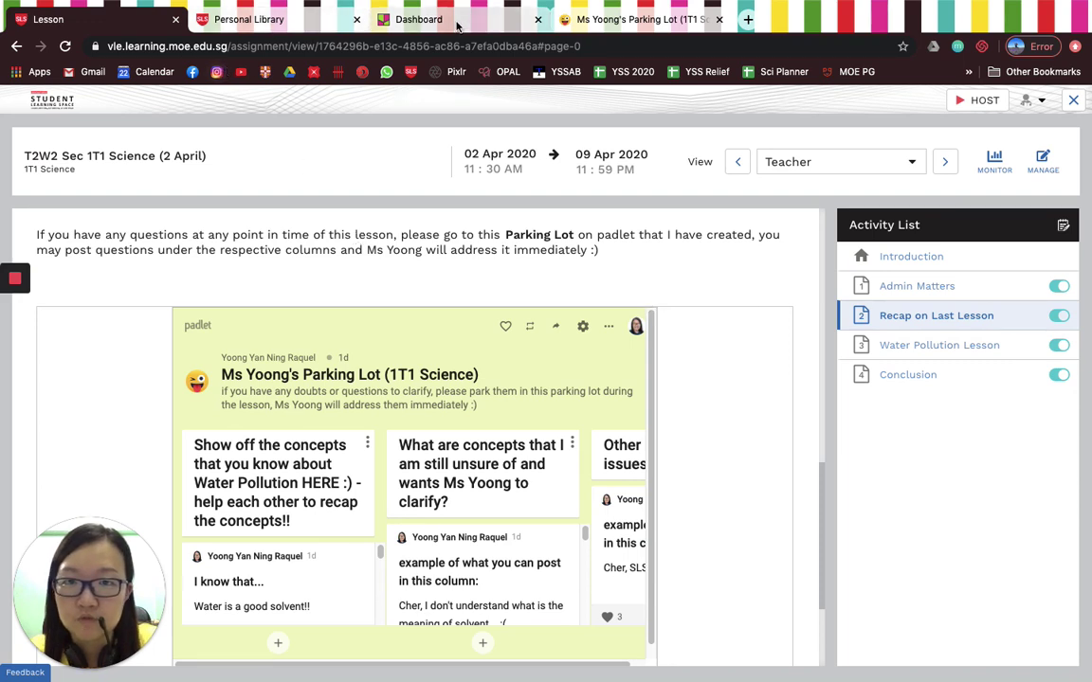
# Step: Switch to the Padlet dashboard and make a new padlet with the Shelf layout
pyautogui.click(414, 19)
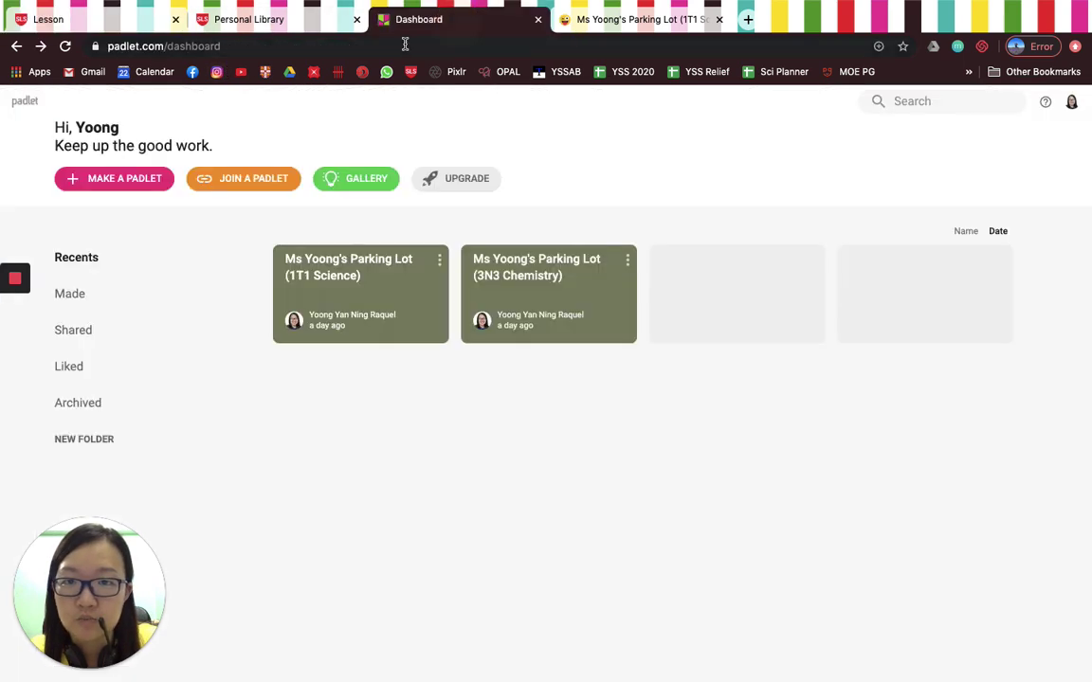
pyautogui.click(25, 102)
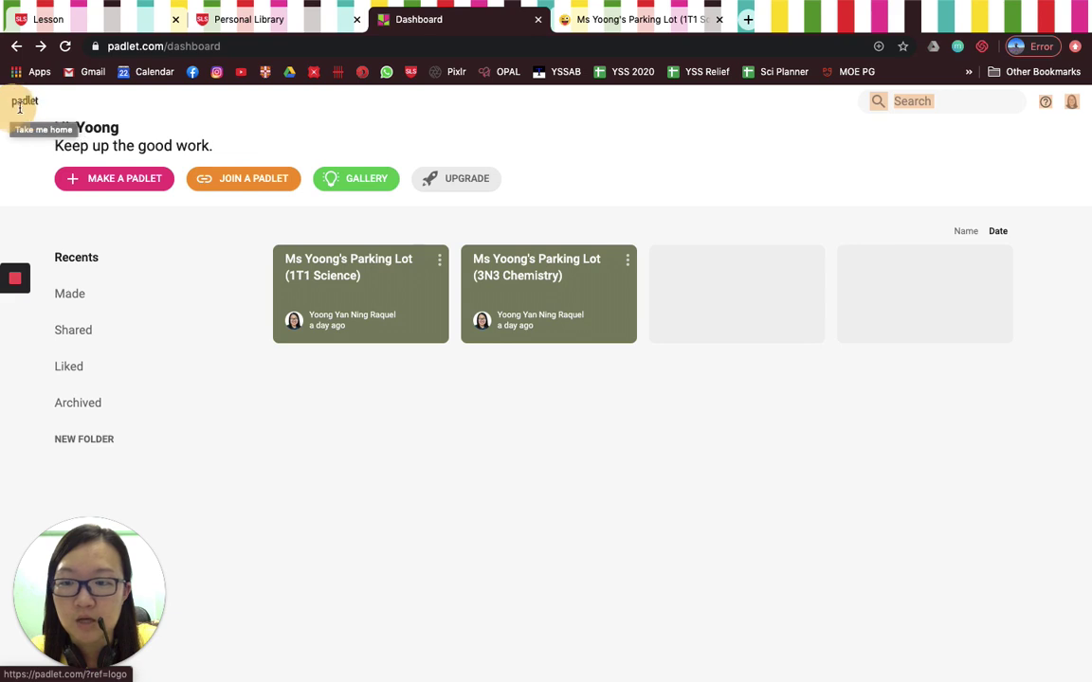
pyautogui.moveTo(23, 110); pyautogui.dragTo(166, 269)
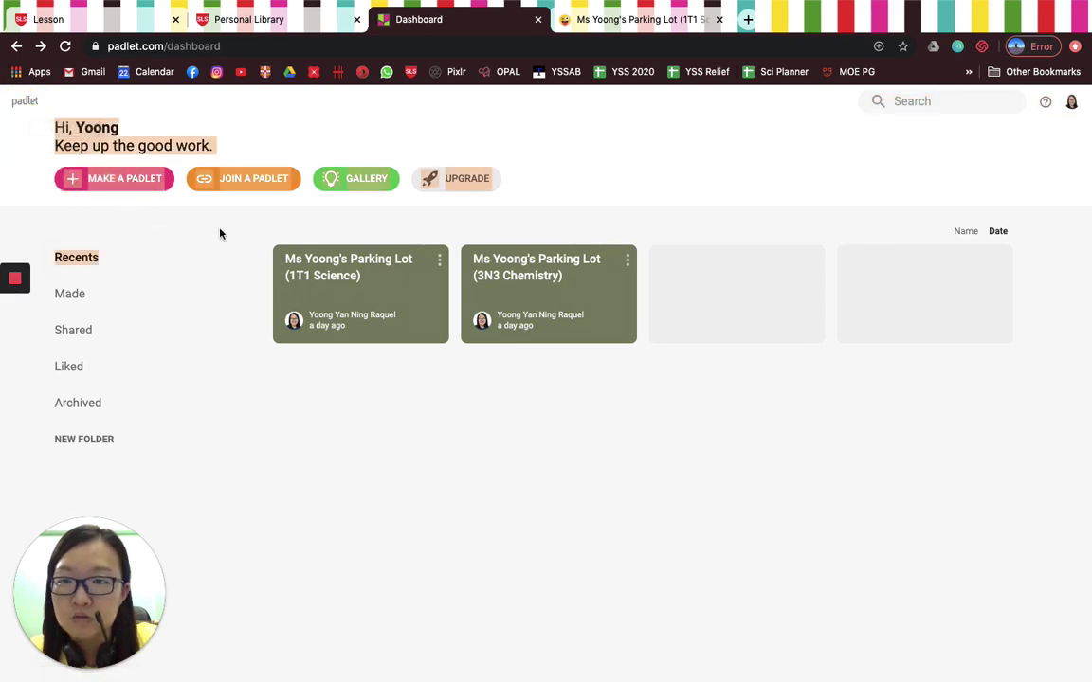
pyautogui.click(194, 213)
pyautogui.click(122, 187)
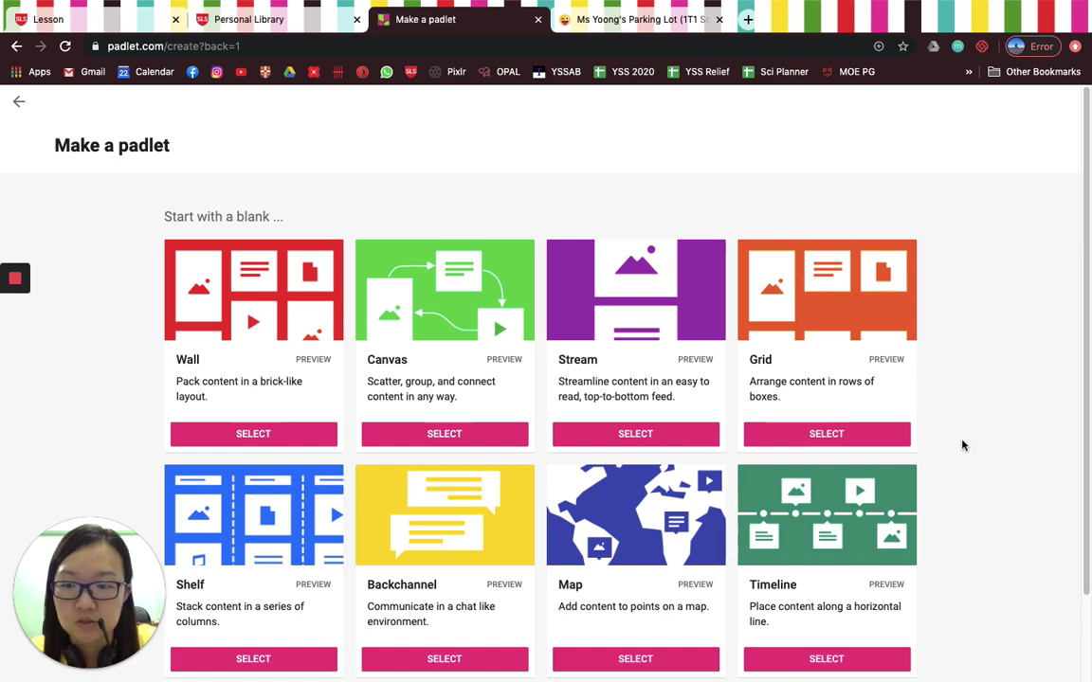
pyautogui.scroll(-2, 959, 447)
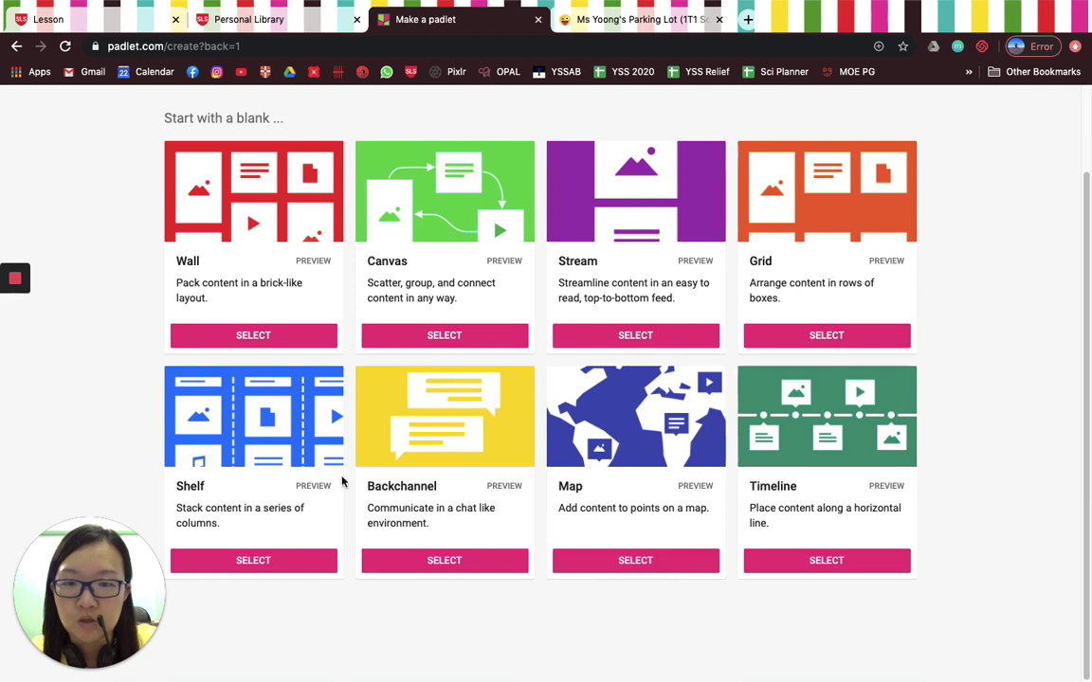
pyautogui.click(243, 567)
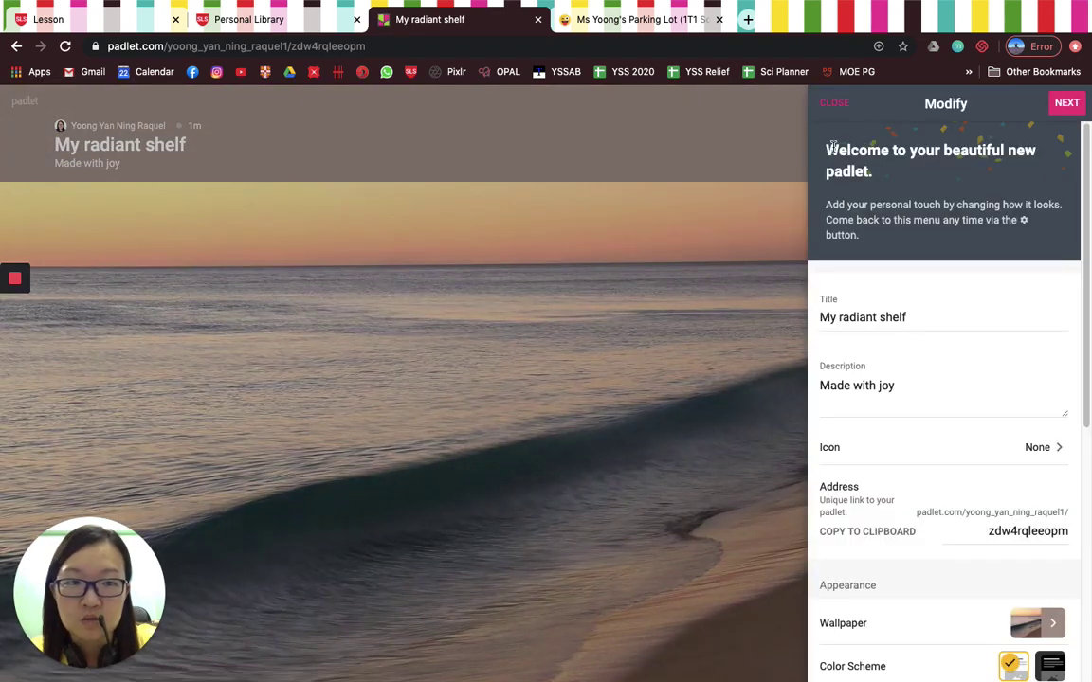
# Step: Title the new padlet with the teacher's name in the possessive followed by "Parking Lot (3E3 Chemistry)"
pyautogui.moveTo(837, 151); pyautogui.dragTo(926, 180)
pyautogui.click(892, 178)
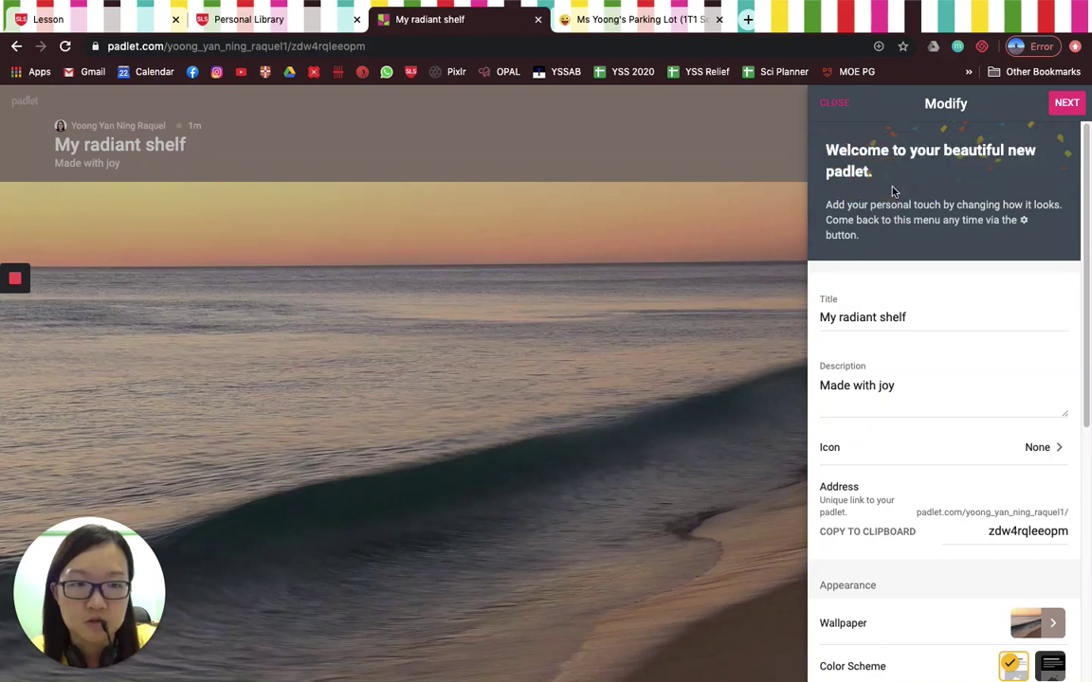
pyautogui.click(906, 317)
pyautogui.tripleClick(853, 317)
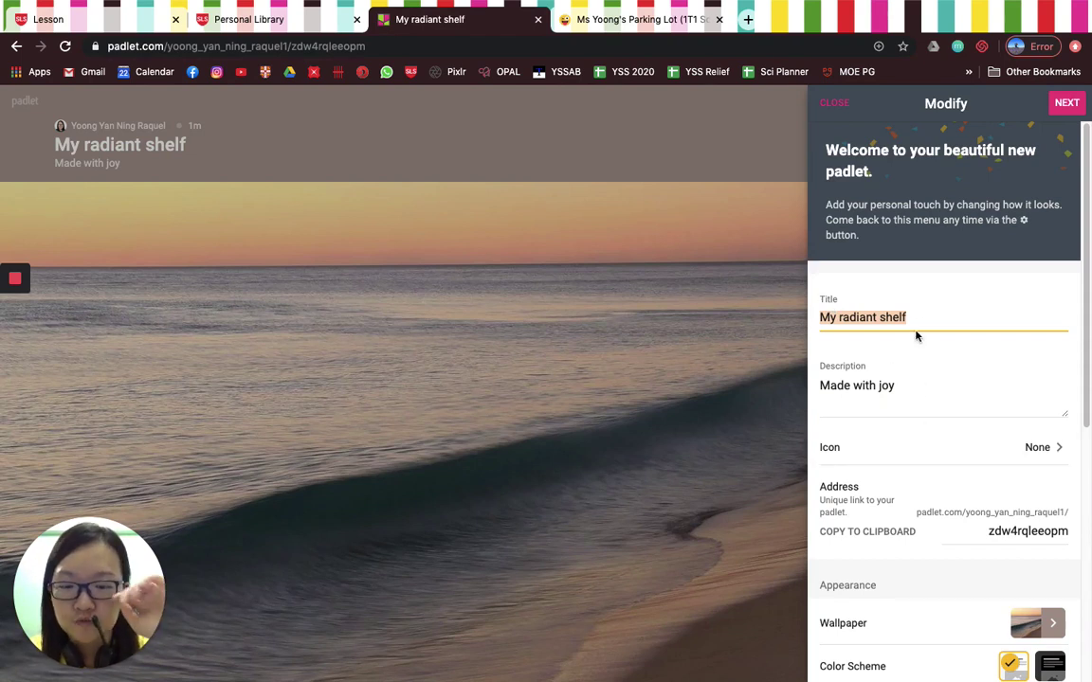
pyautogui.write('Ms yoon')
pyautogui.press('BackSpace')
pyautogui.press('BackSpace')
pyautogui.press('BackSpace')
pyautogui.press('BackSpace')
pyautogui.press('BackSpace')
pyautogui.write("Yoong's ")
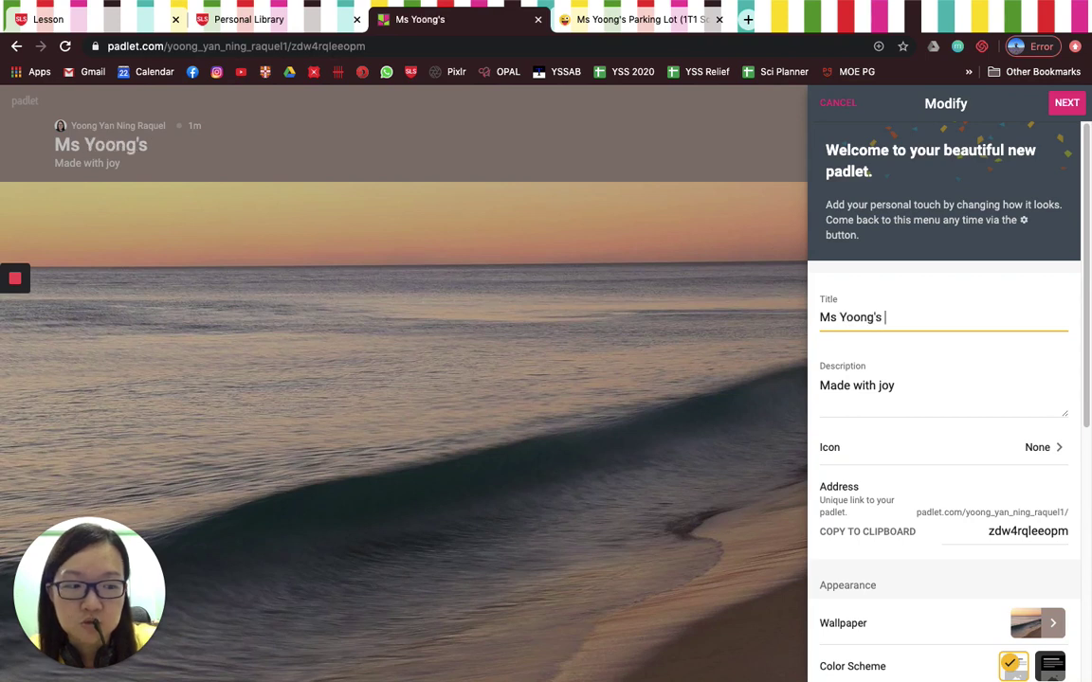
pyautogui.write('Parking Lot (')
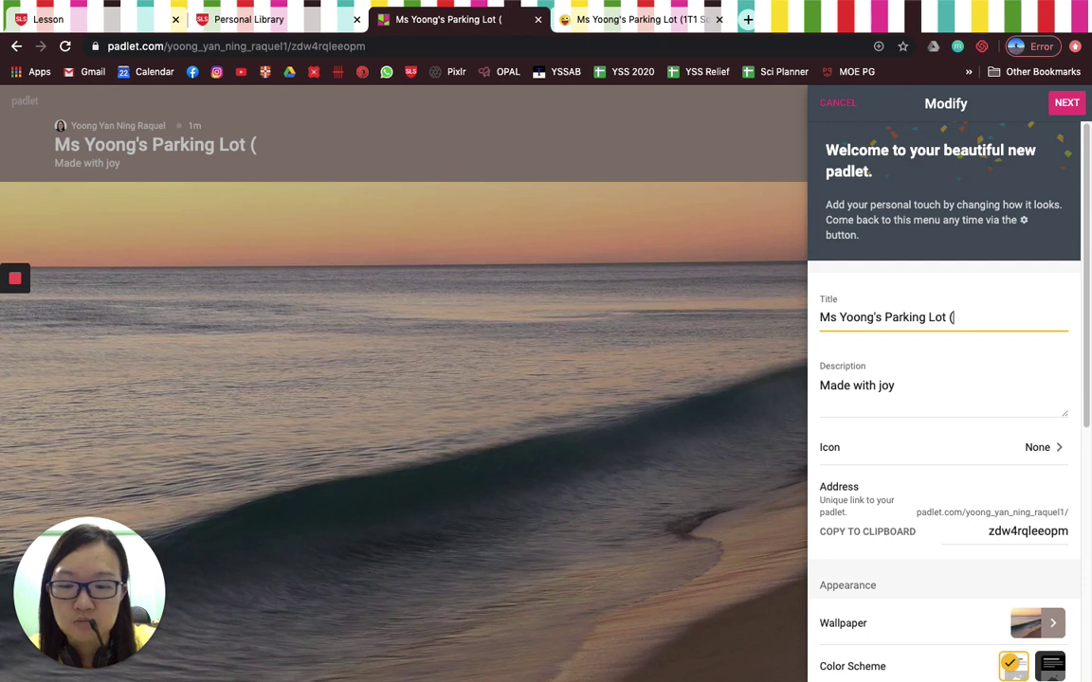
pyautogui.write('3E3 Chemistry)')
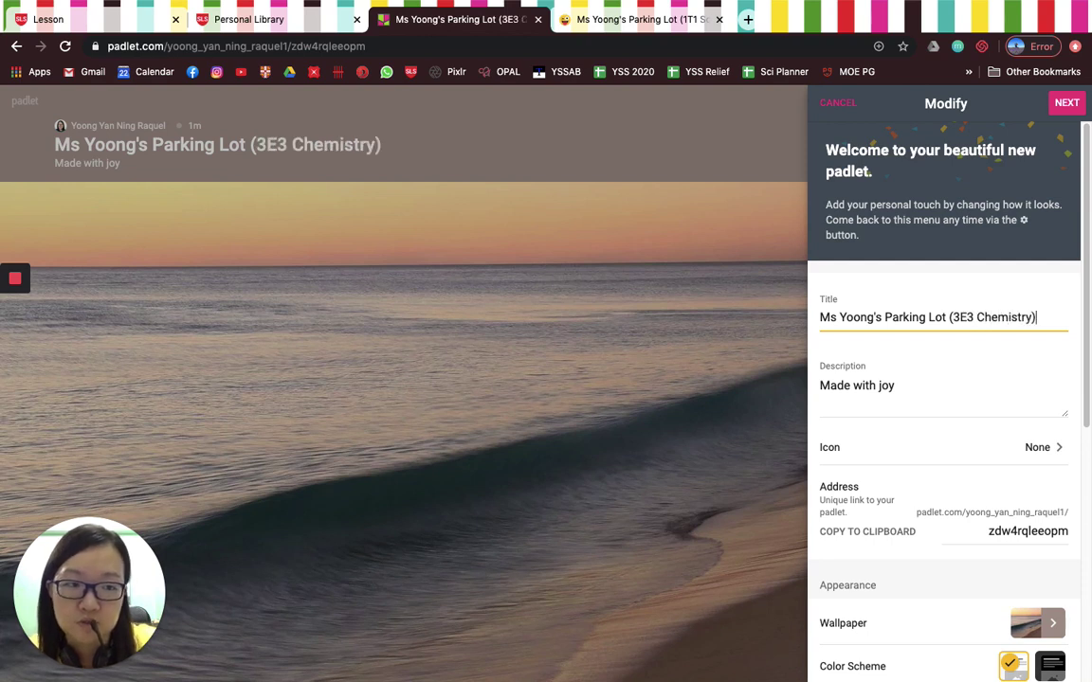
# Step: Replace the description with "If you have any doubts or questions to clarify, please park them in this parking lot during the lesson."
pyautogui.click(883, 385)
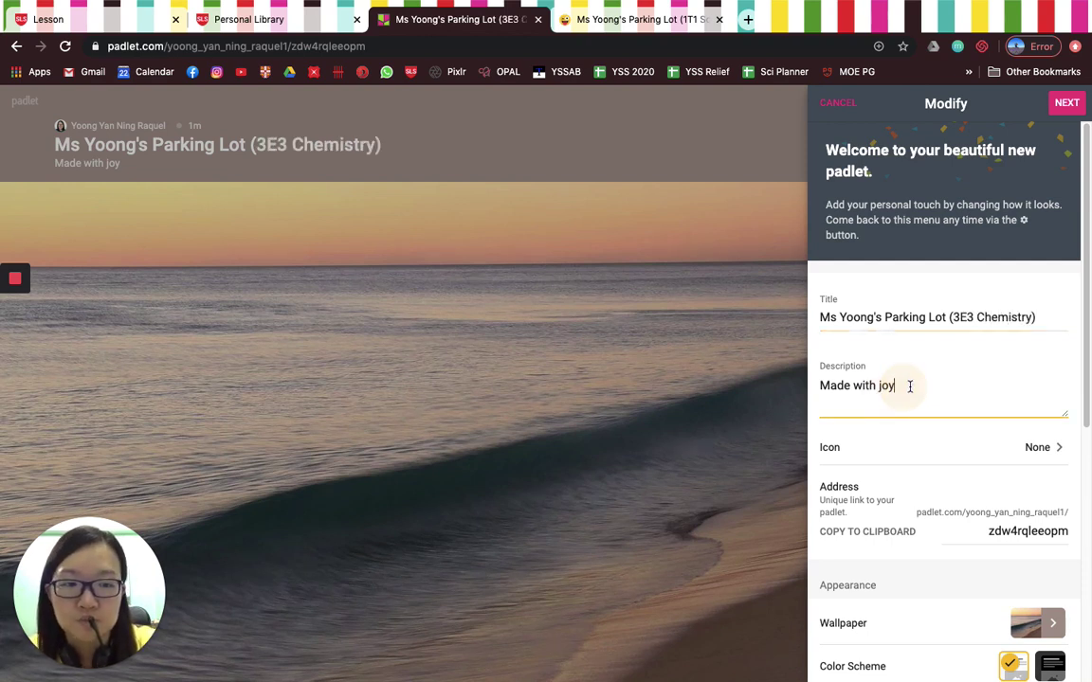
pyautogui.moveTo(909, 384); pyautogui.dragTo(786, 384)
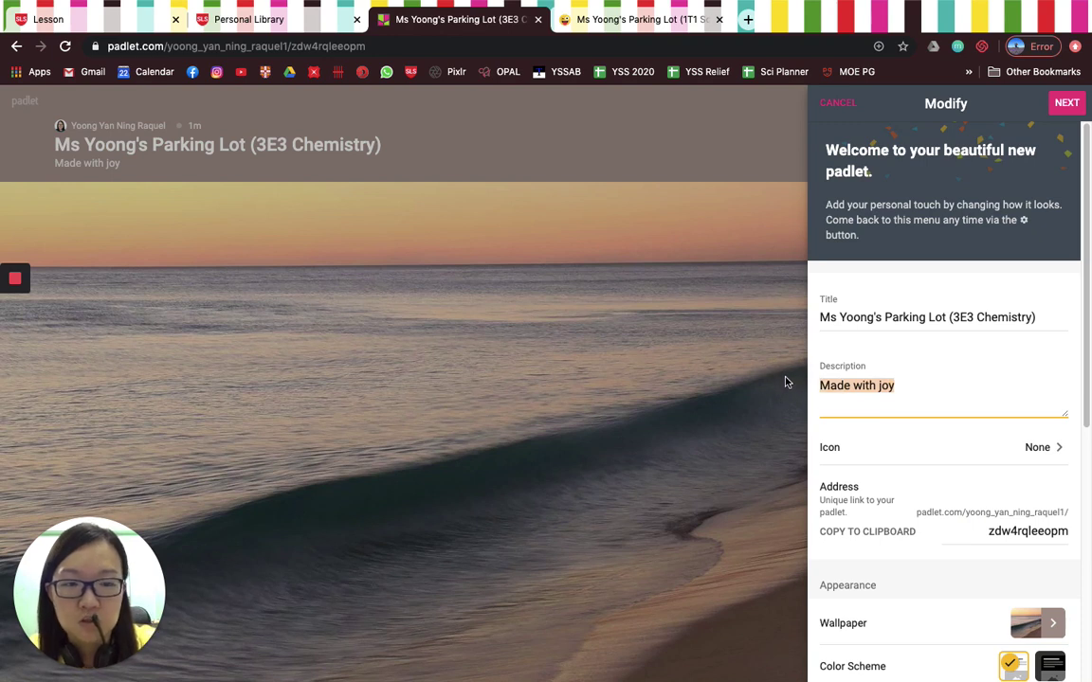
pyautogui.write('If')
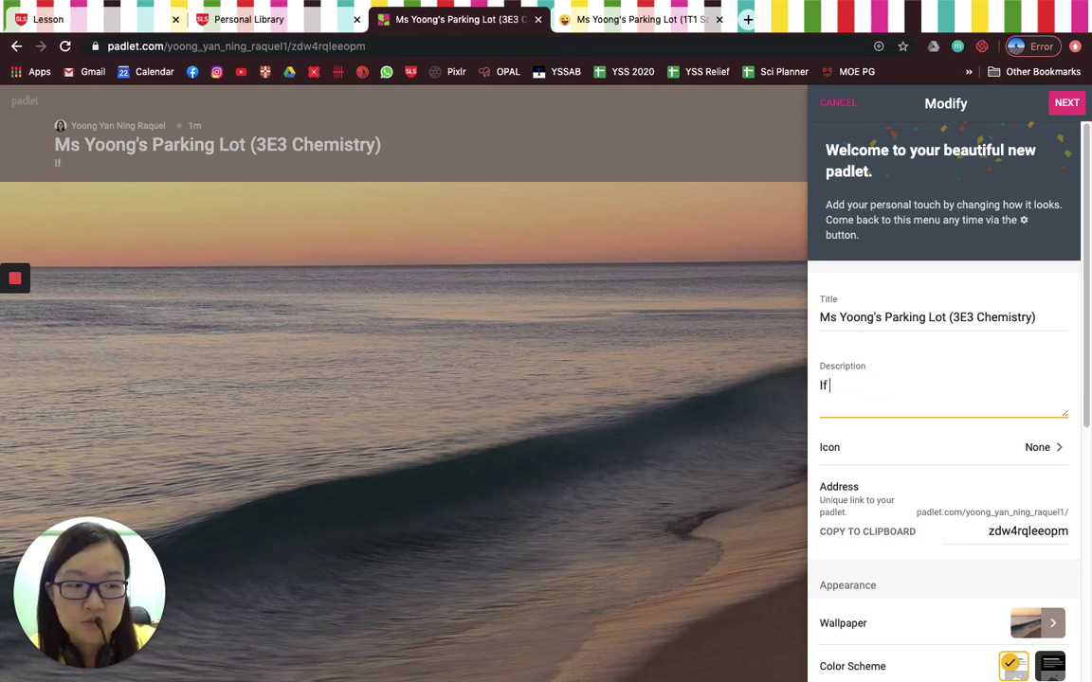
pyautogui.write(' you have any doubts or questions ')
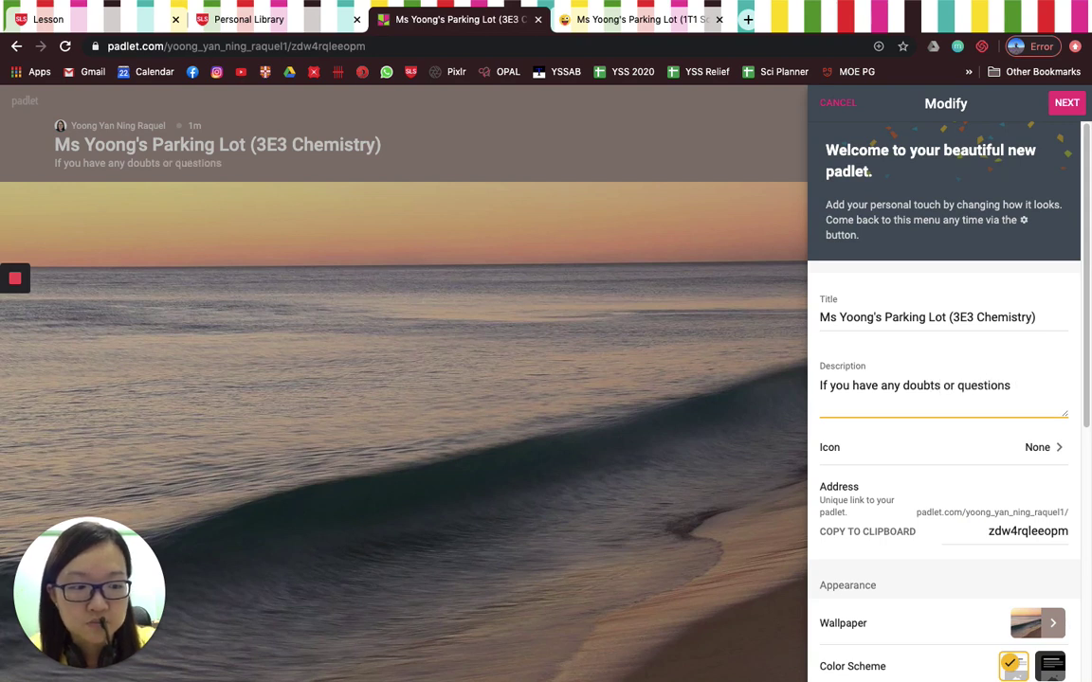
pyautogui.write('to clai')
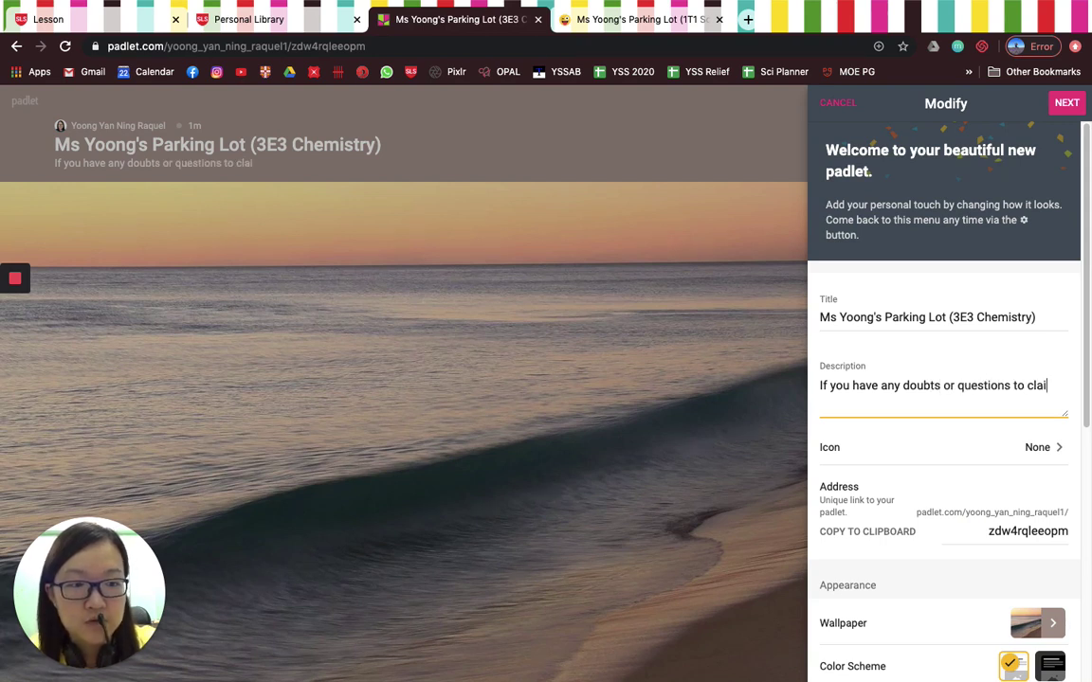
pyautogui.press('BackSpace')
pyautogui.write('rify, please ')
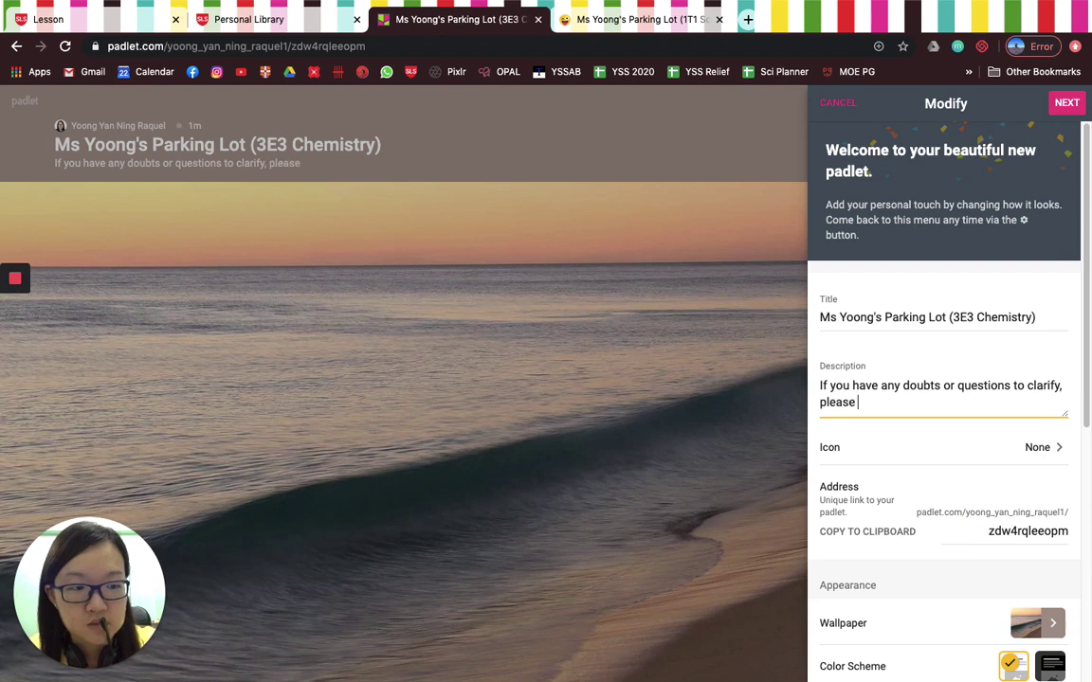
pyautogui.write('park them ')
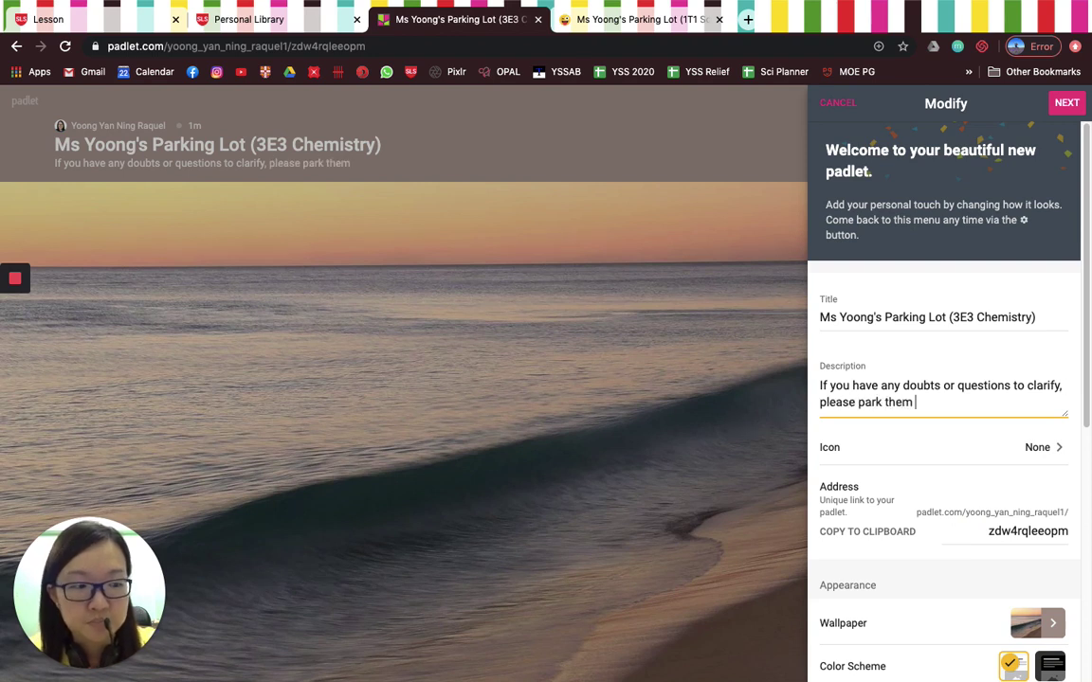
pyautogui.write('in this parking lo')
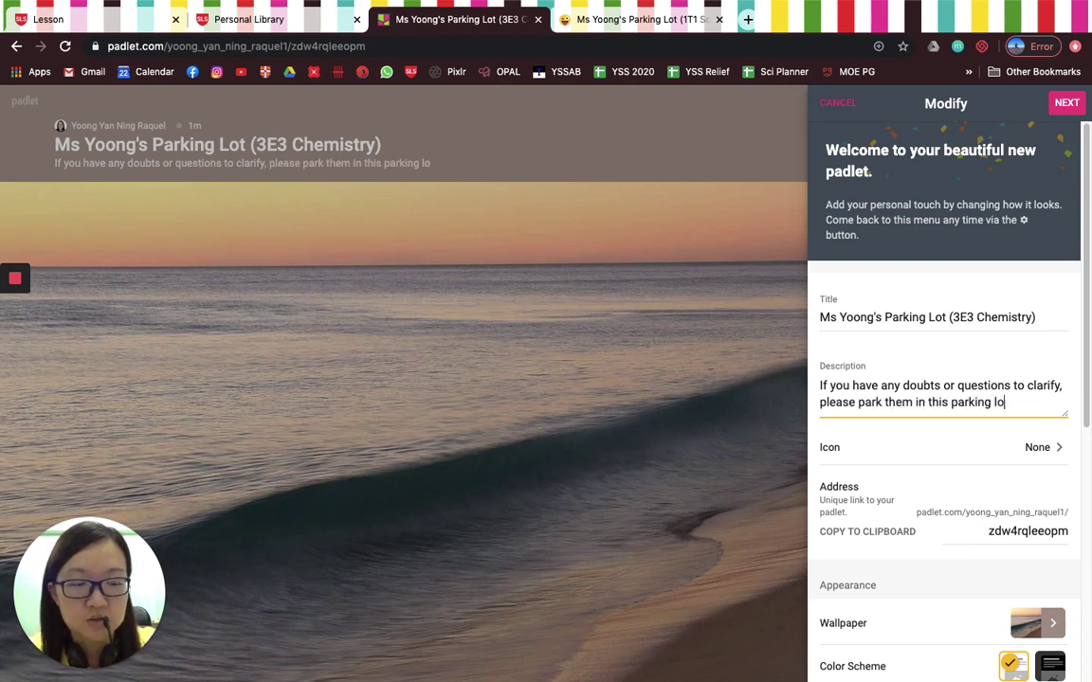
pyautogui.write('t during ')
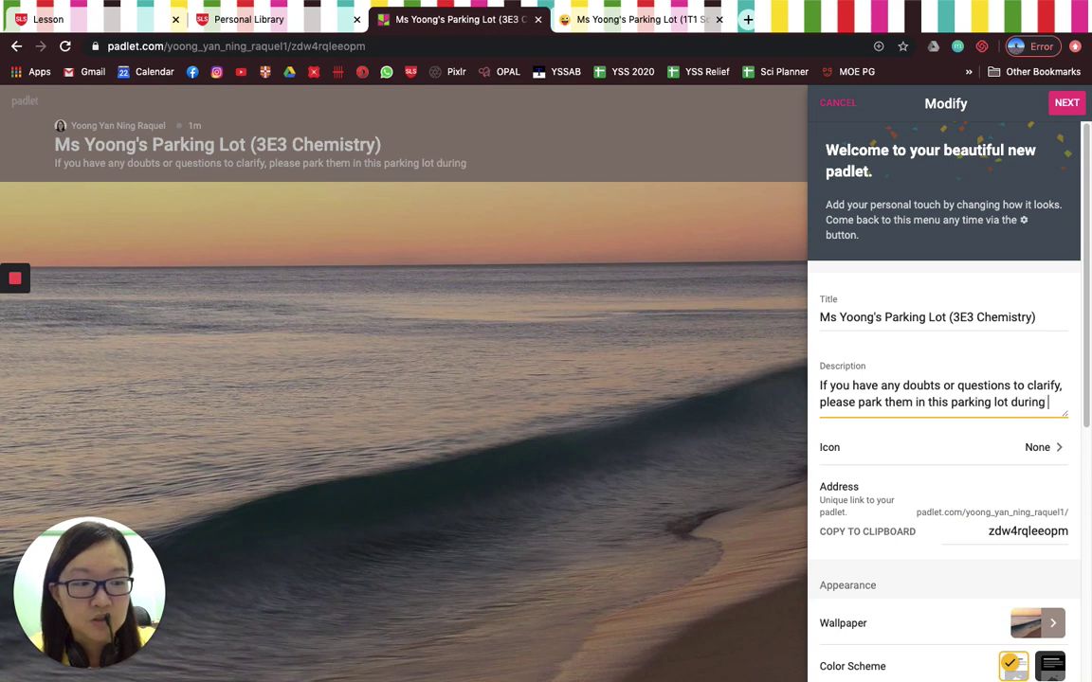
pyautogui.write('the lesson. ')
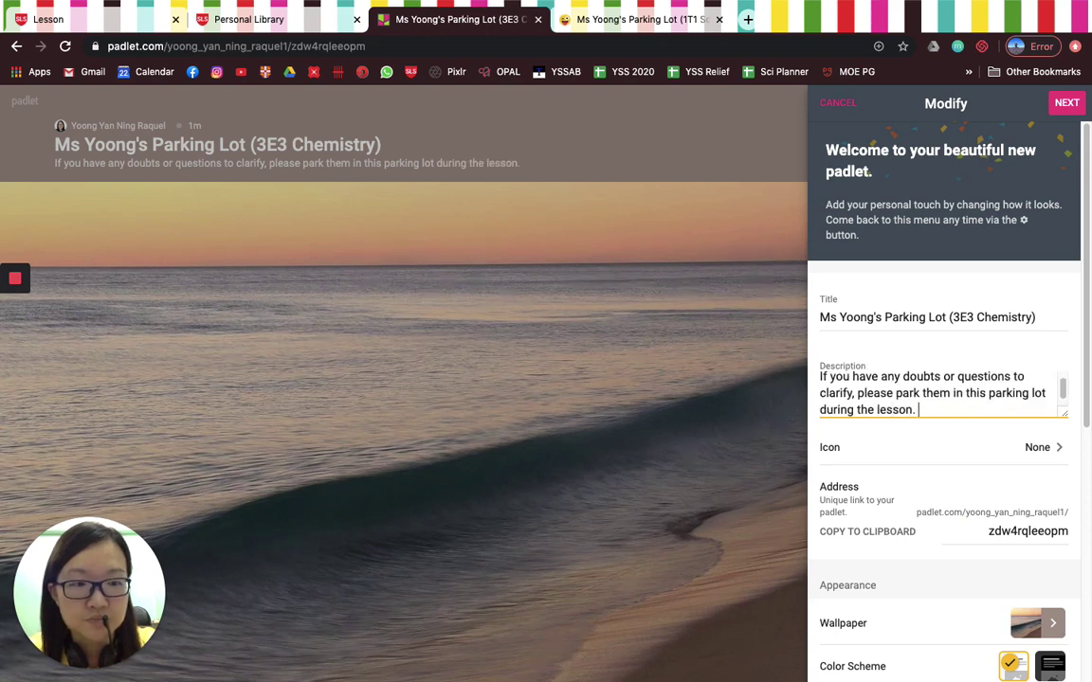
# Step: Add a closing sentence to the description saying that the teacher, by name, "will address them immediately."
pyautogui.write('Ms Yoong will a')
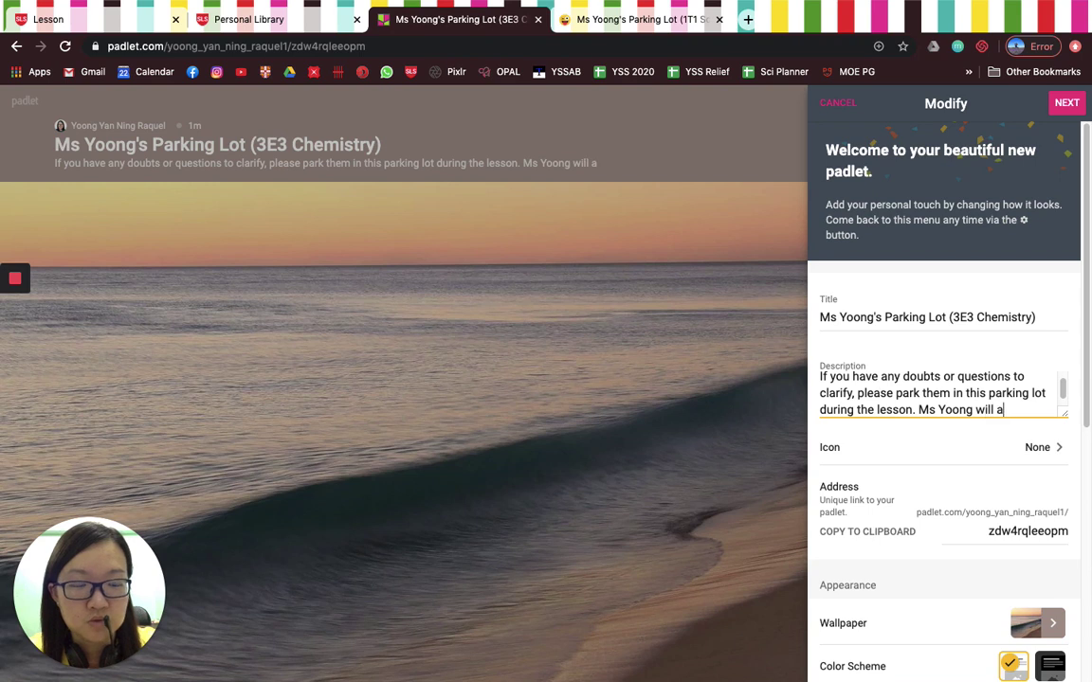
pyautogui.write('ddress ')
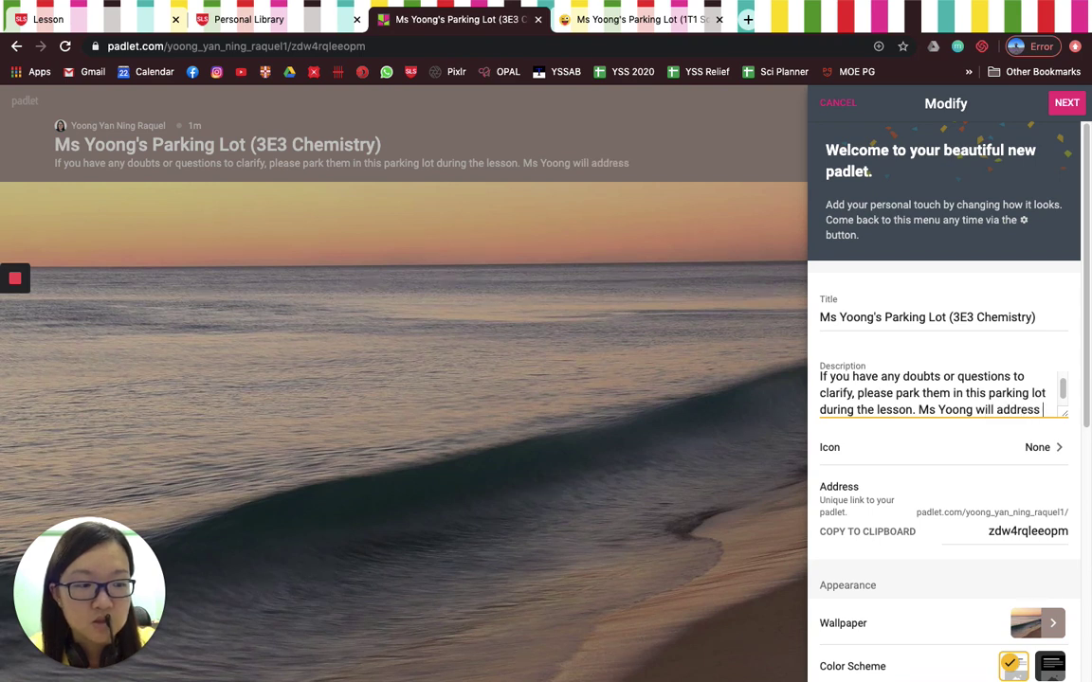
pyautogui.write('them immediately.')
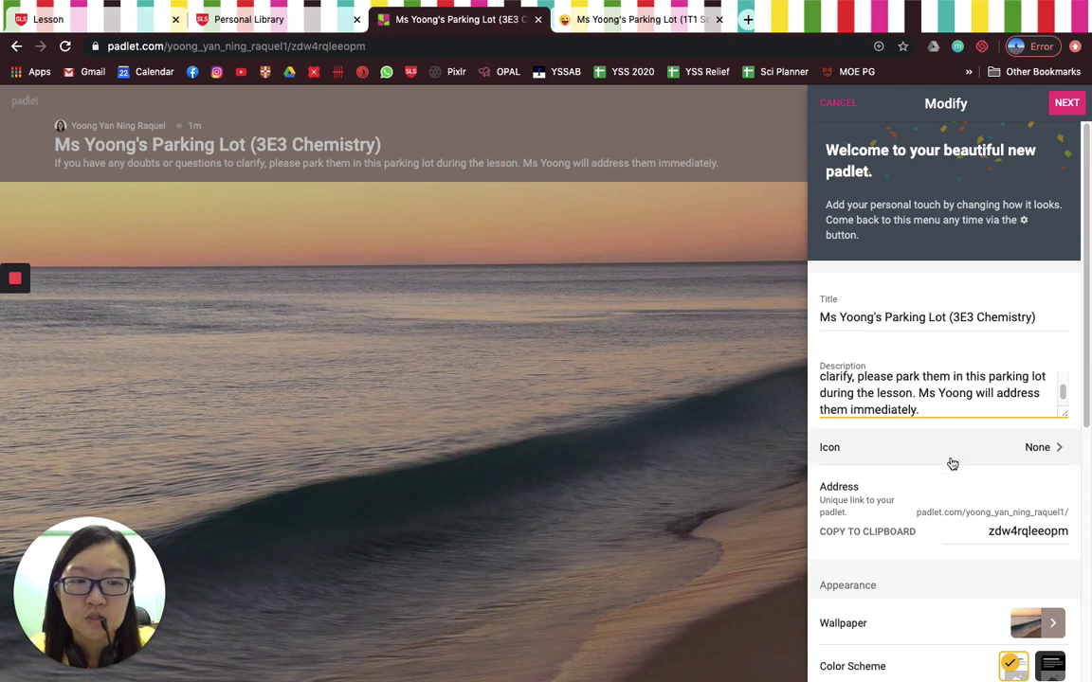
# Step: Change the padlet's wallpaper to the pale green solid color
pyautogui.scroll(-3, 905, 474)
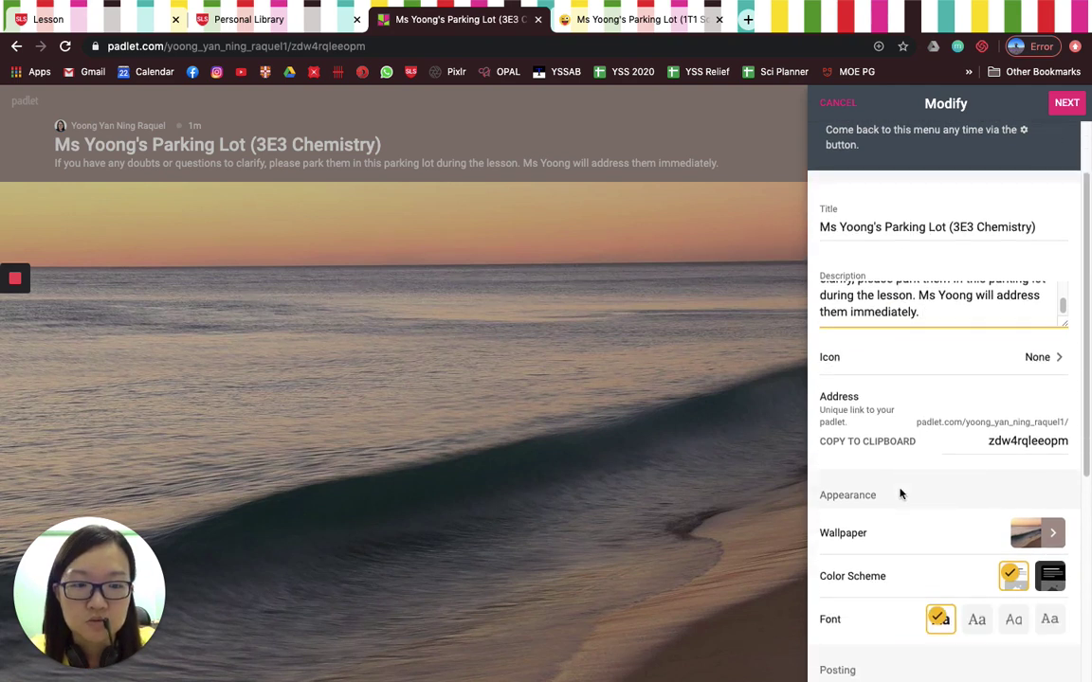
pyautogui.moveTo(830, 407); pyautogui.dragTo(858, 409)
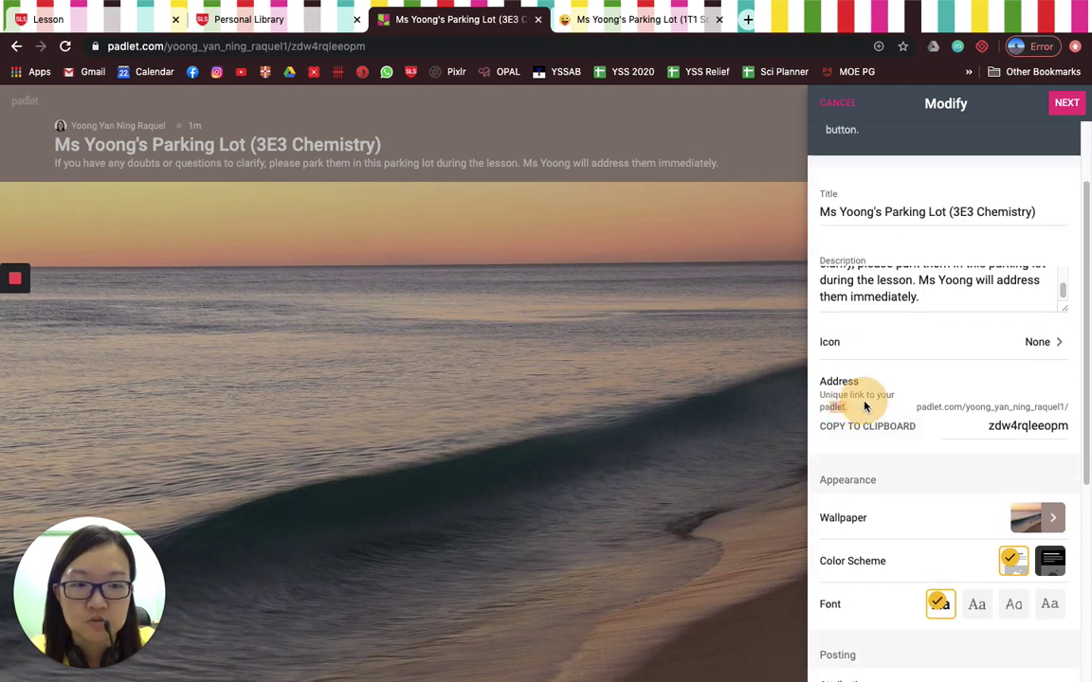
pyautogui.scroll(-3, 865, 410)
pyautogui.scroll(-4, 865, 415)
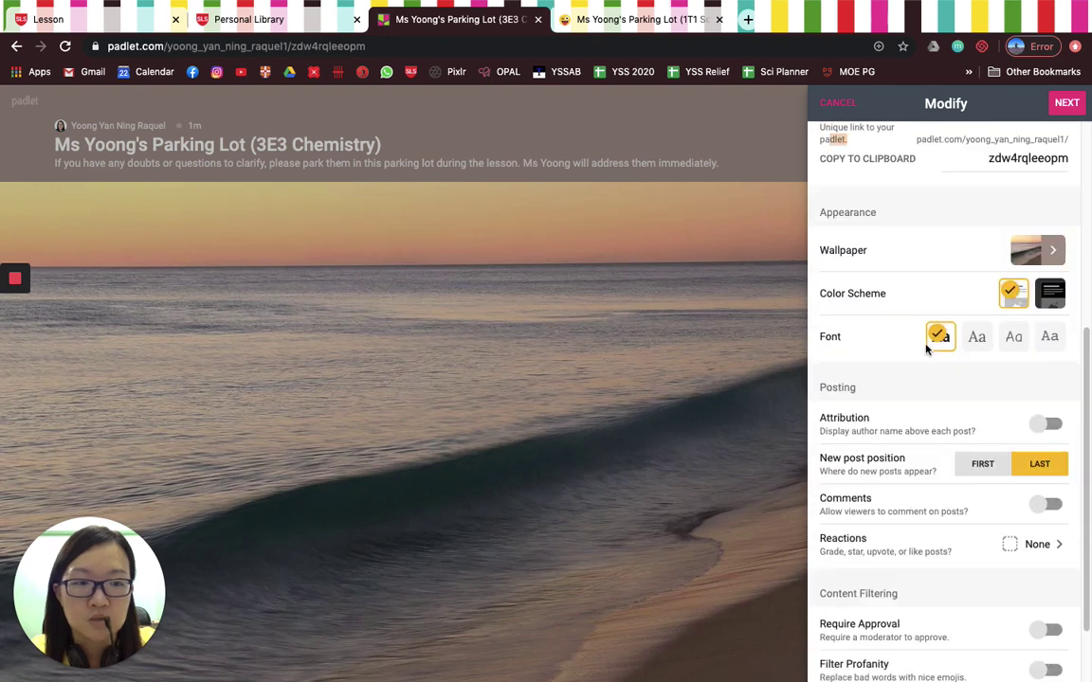
pyautogui.click(1054, 251)
pyautogui.click(923, 167)
pyautogui.scroll(-8, 908, 425)
pyautogui.scroll(-12, 908, 425)
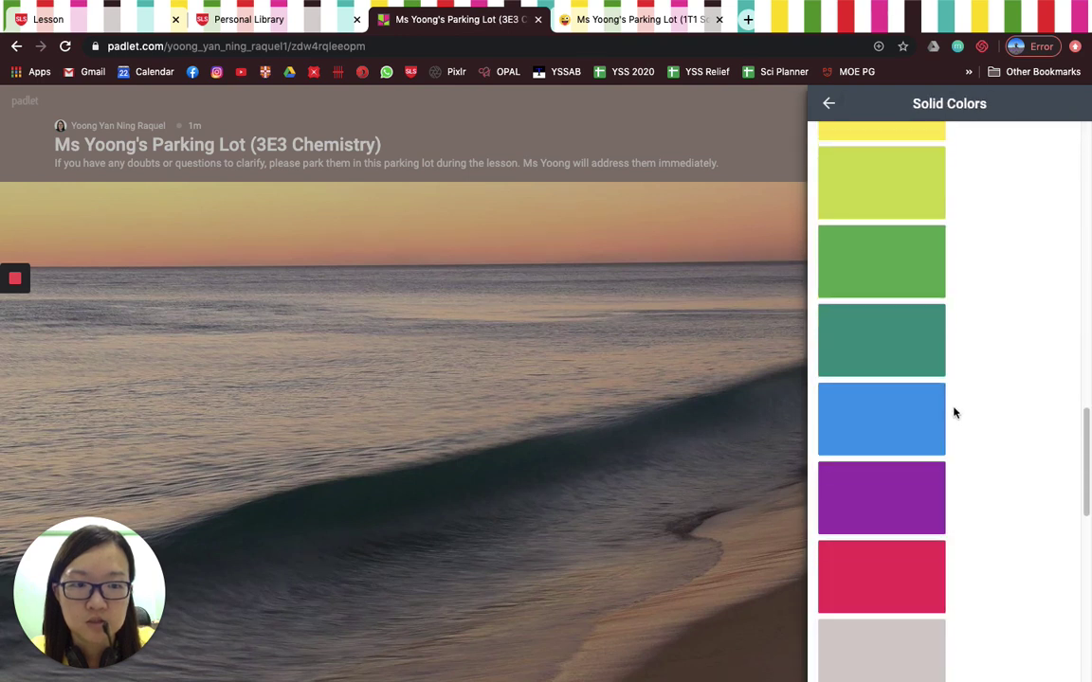
pyautogui.scroll(-4, 956, 406)
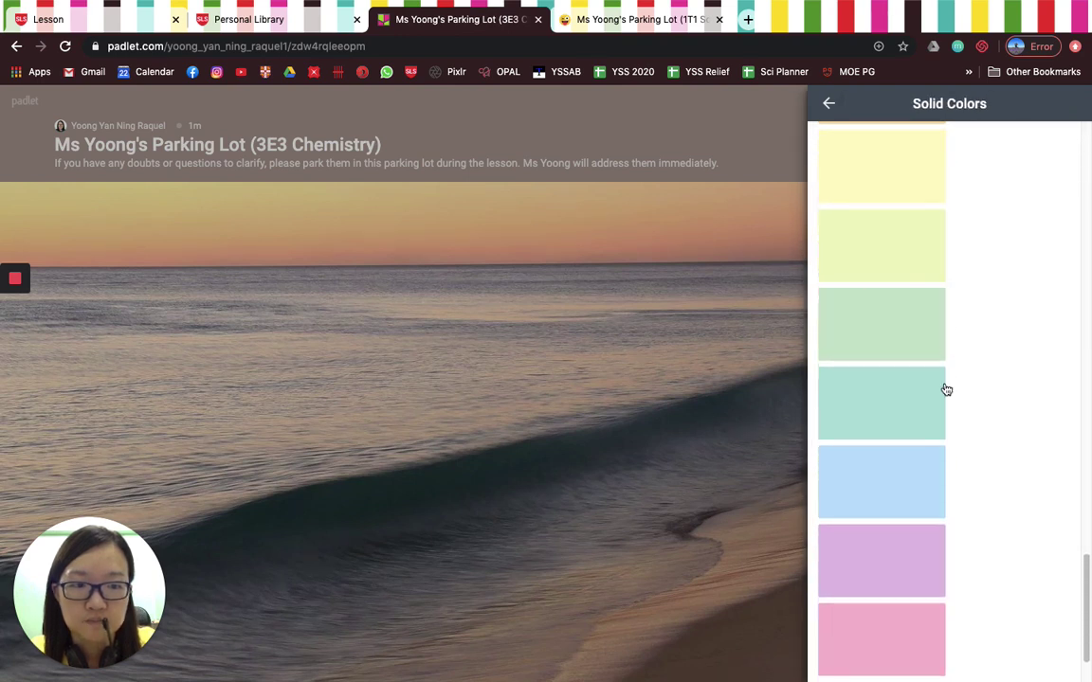
pyautogui.click(898, 351)
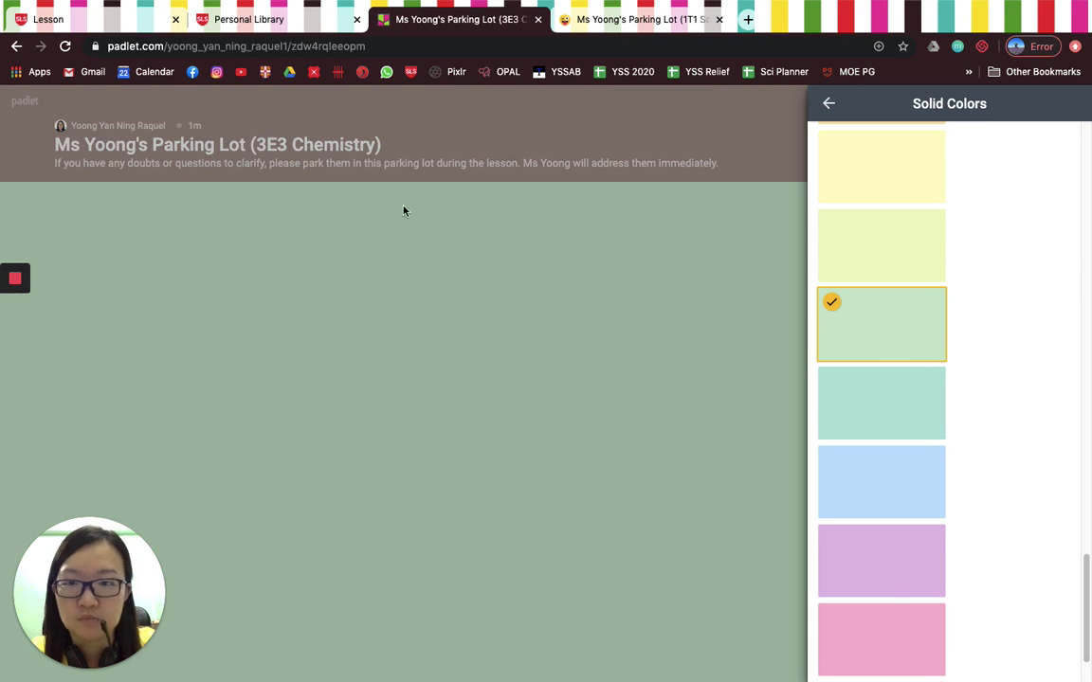
# Step: Return from the wallpaper choices to the padlet settings and allow viewers to comment on posts
pyautogui.click(828, 104)
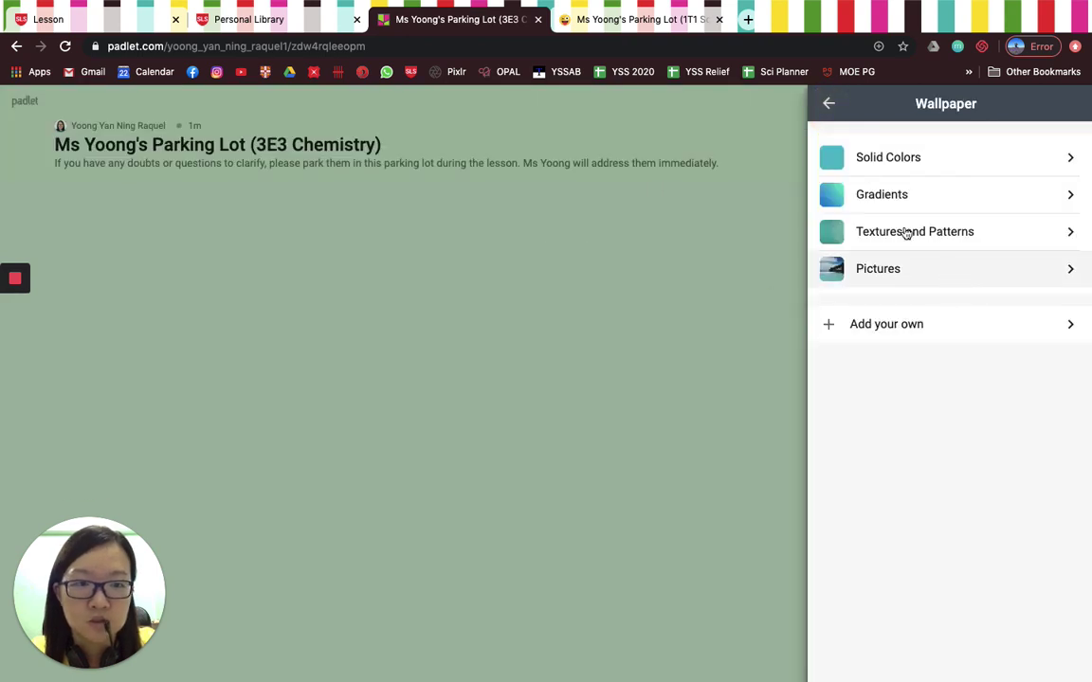
pyautogui.click(828, 106)
pyautogui.scroll(-2, 936, 351)
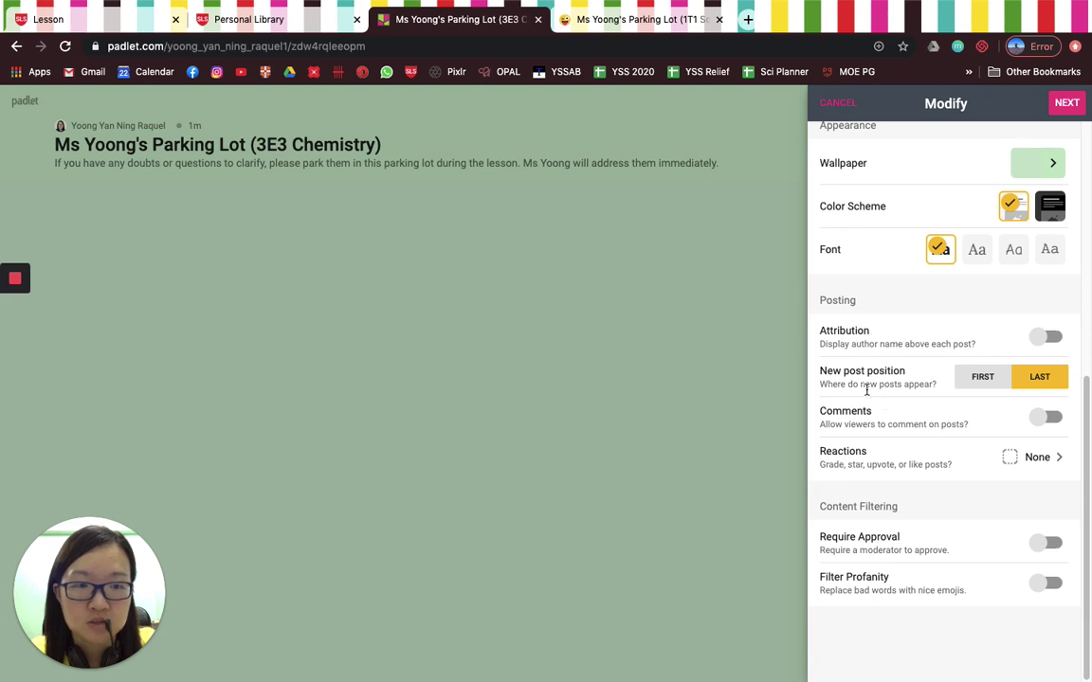
pyautogui.click(1046, 422)
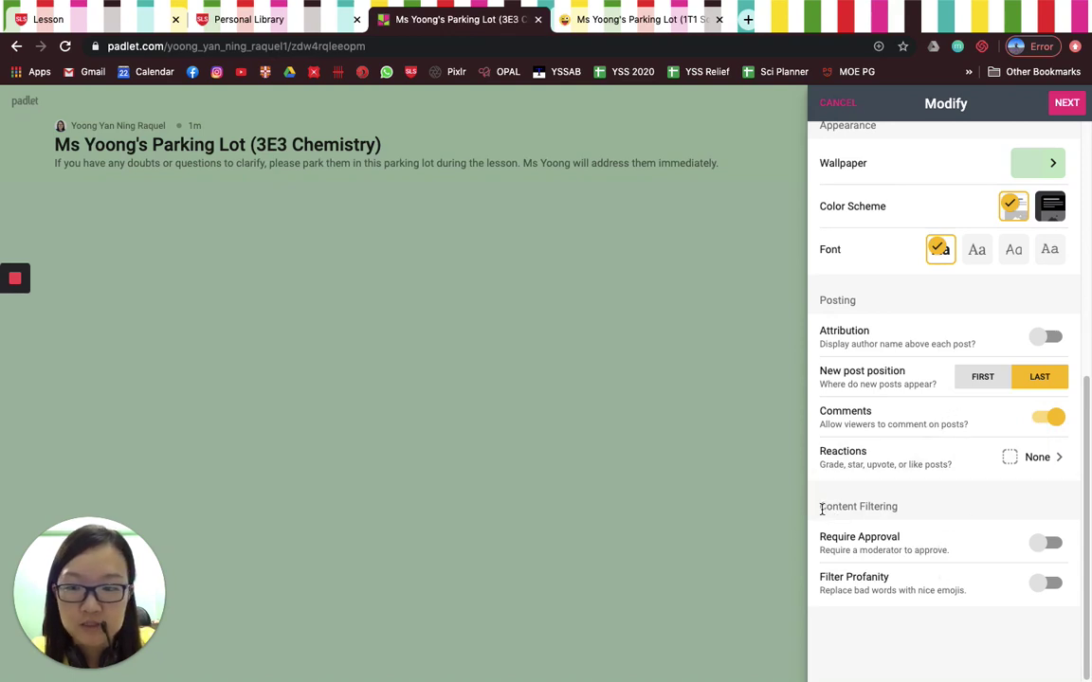
# Step: Turn on both content filtering options, Require Approval and Filter Profanity
pyautogui.moveTo(821, 509); pyautogui.dragTo(894, 533)
pyautogui.click(897, 509)
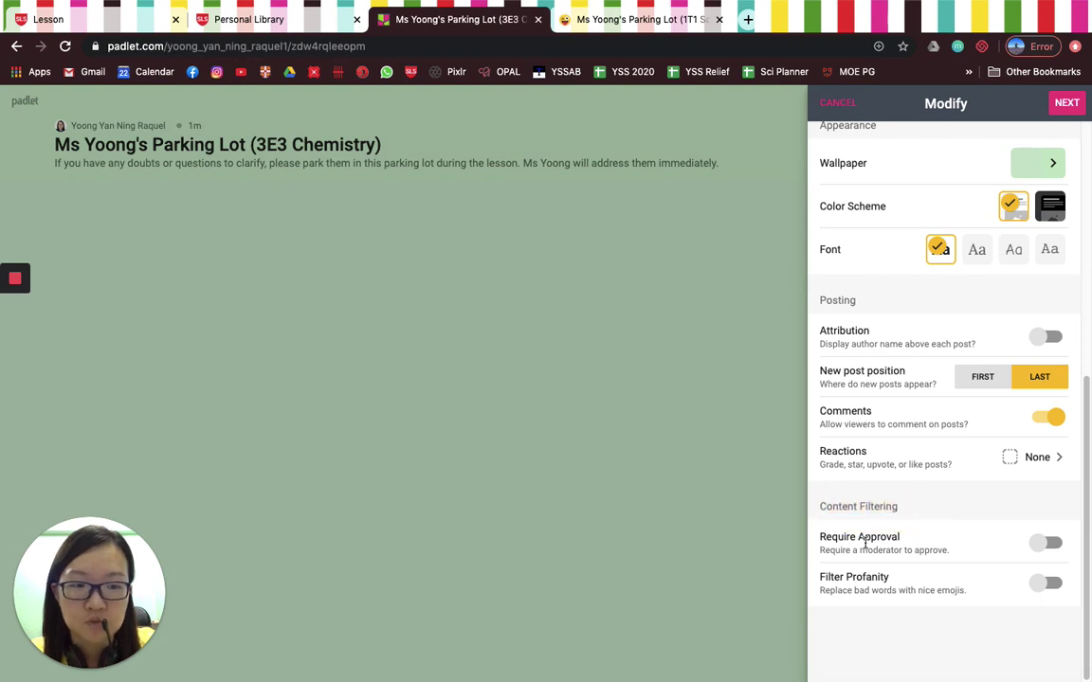
pyautogui.click(1044, 545)
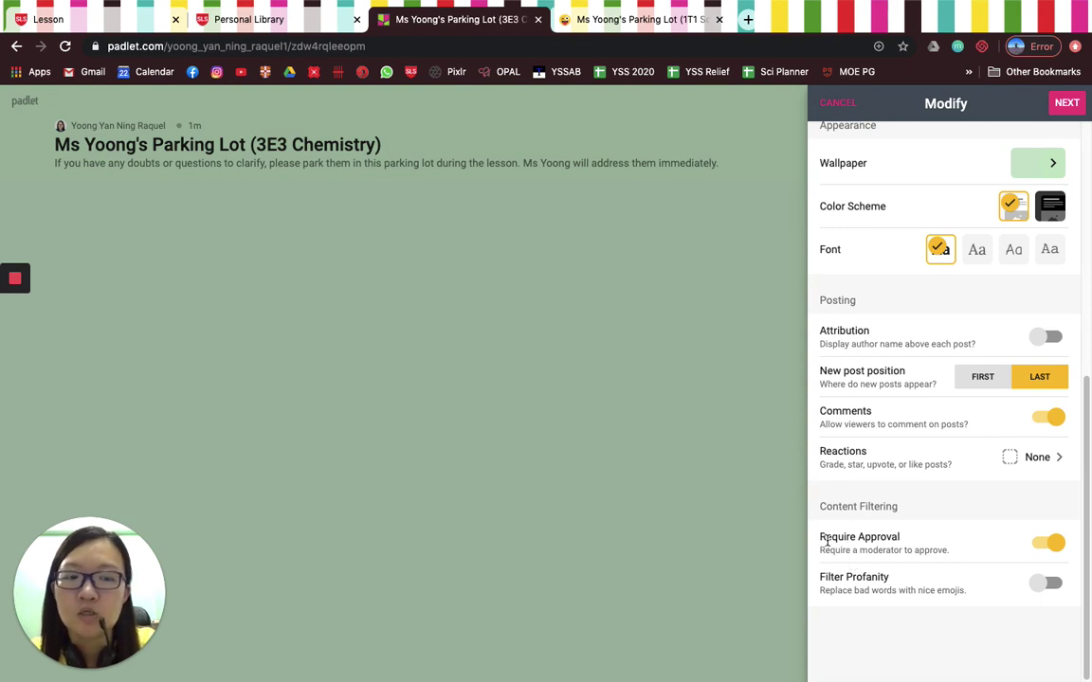
pyautogui.moveTo(820, 538); pyautogui.dragTo(903, 545)
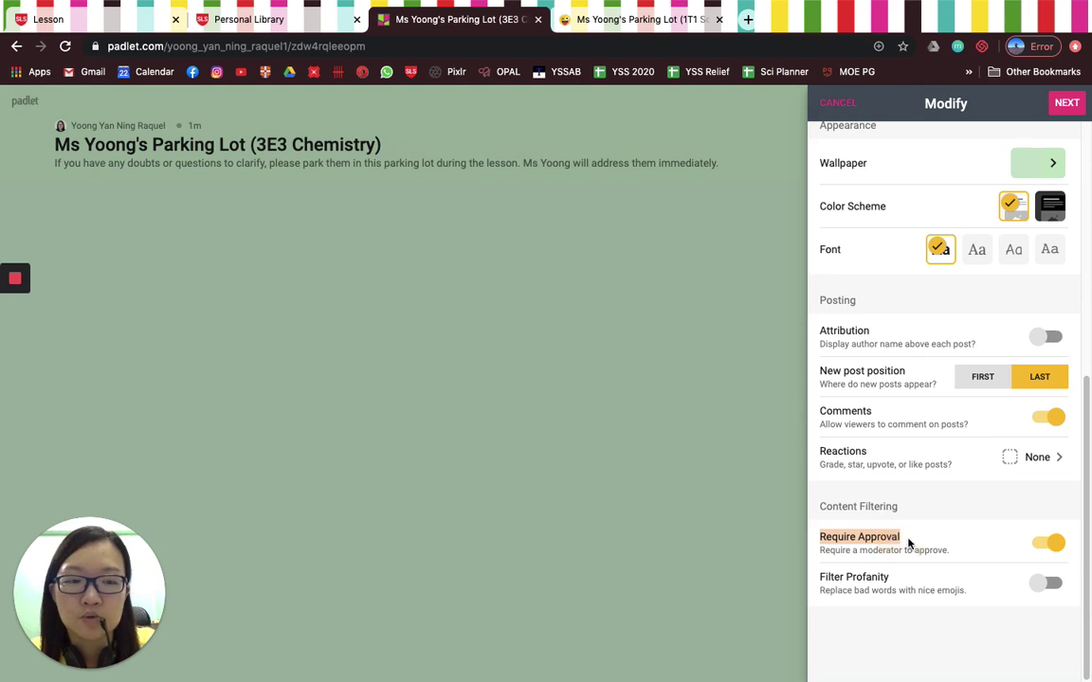
pyautogui.click(908, 543)
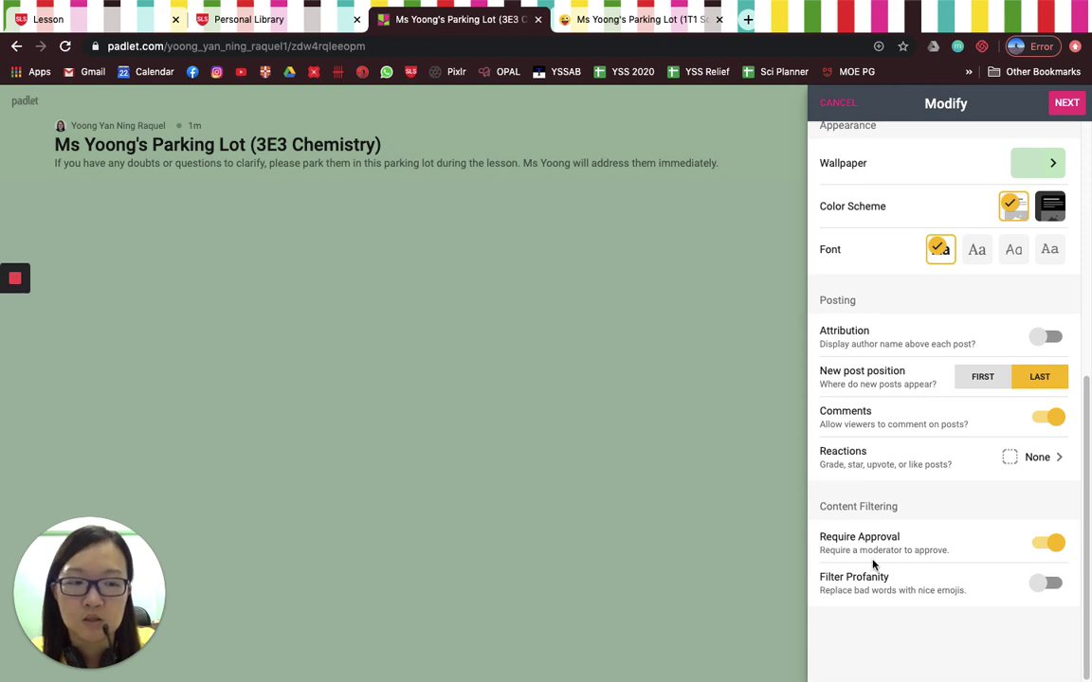
pyautogui.moveTo(823, 577); pyautogui.dragTo(888, 586)
pyautogui.click(836, 587)
pyautogui.click(1038, 589)
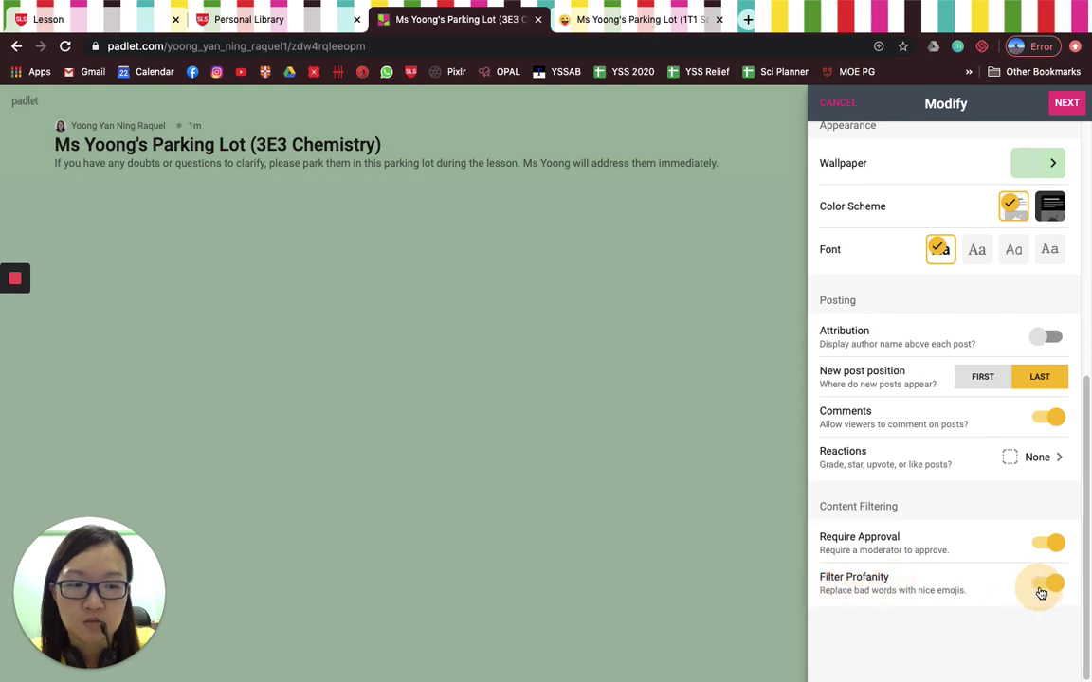
# Step: Finish the padlet's setup with the chosen settings and start posting
pyautogui.scroll(6, 952, 478)
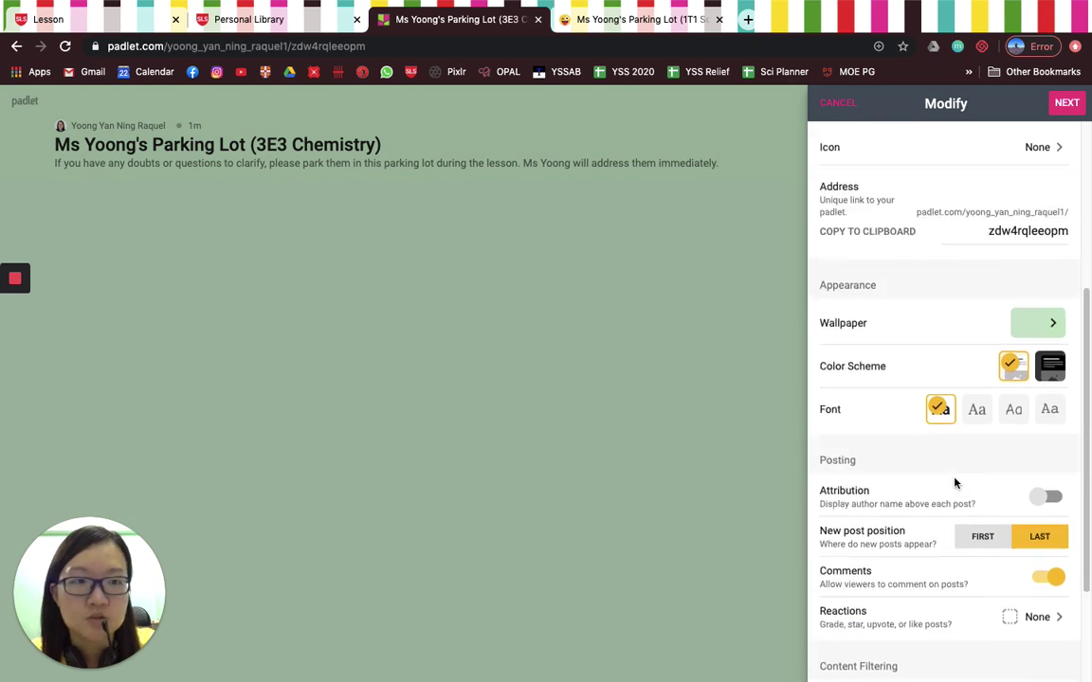
pyautogui.click(1067, 103)
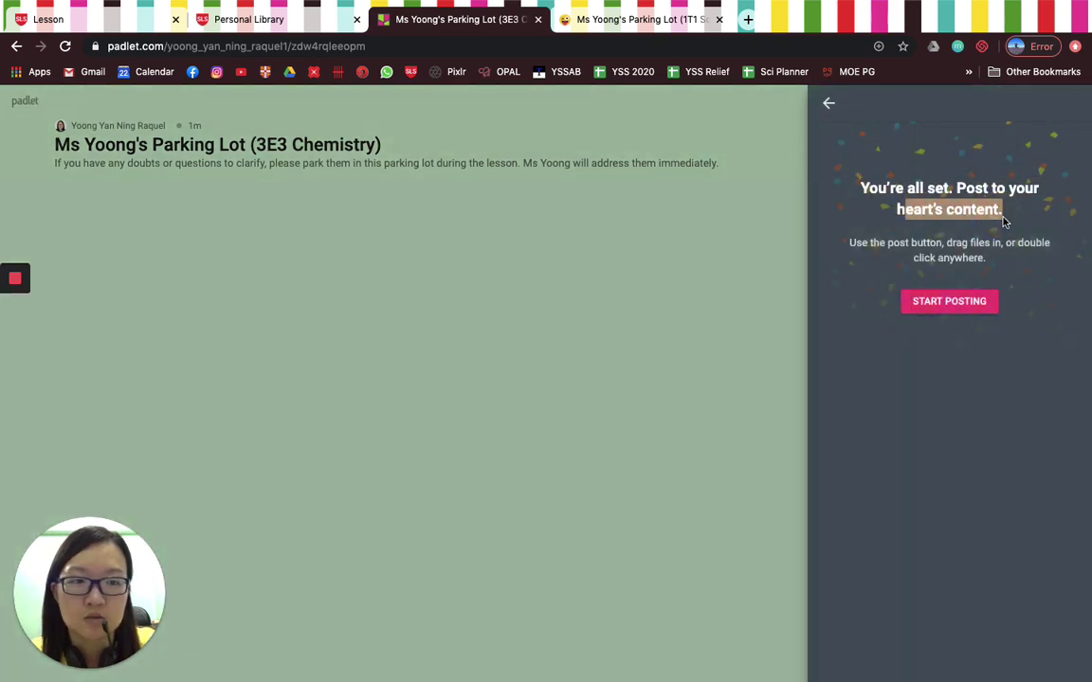
pyautogui.click(949, 304)
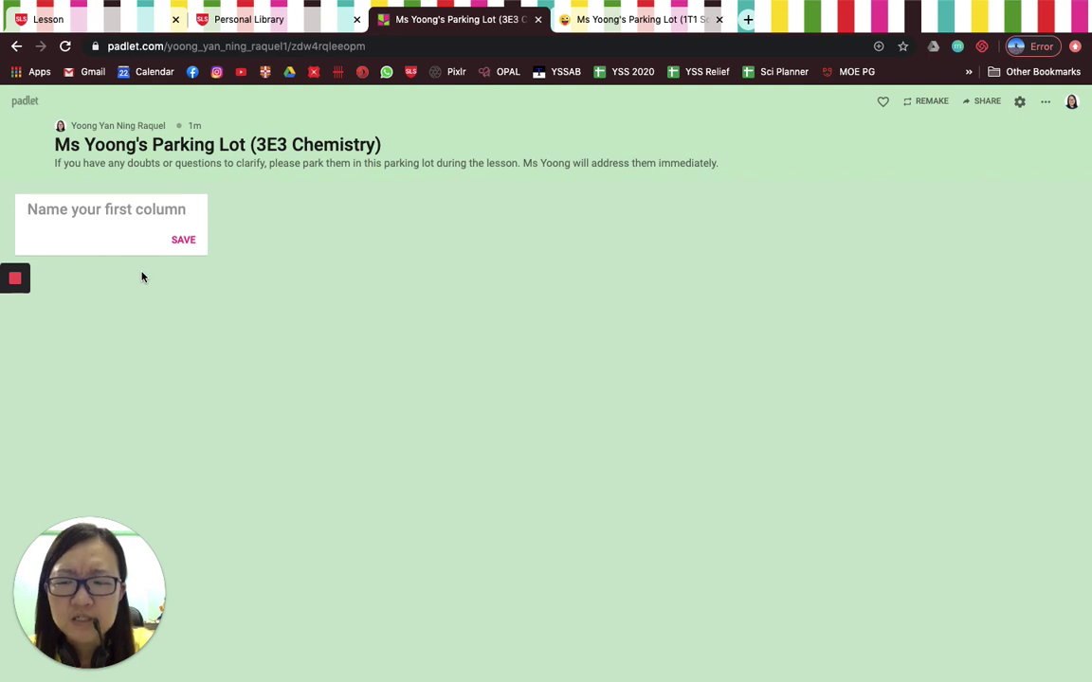
# Step: Name the first column "Show off the concepts that you know about Chemical Bonding HERE :) - help each other to recap the concepts!!"
pyautogui.click(139, 212)
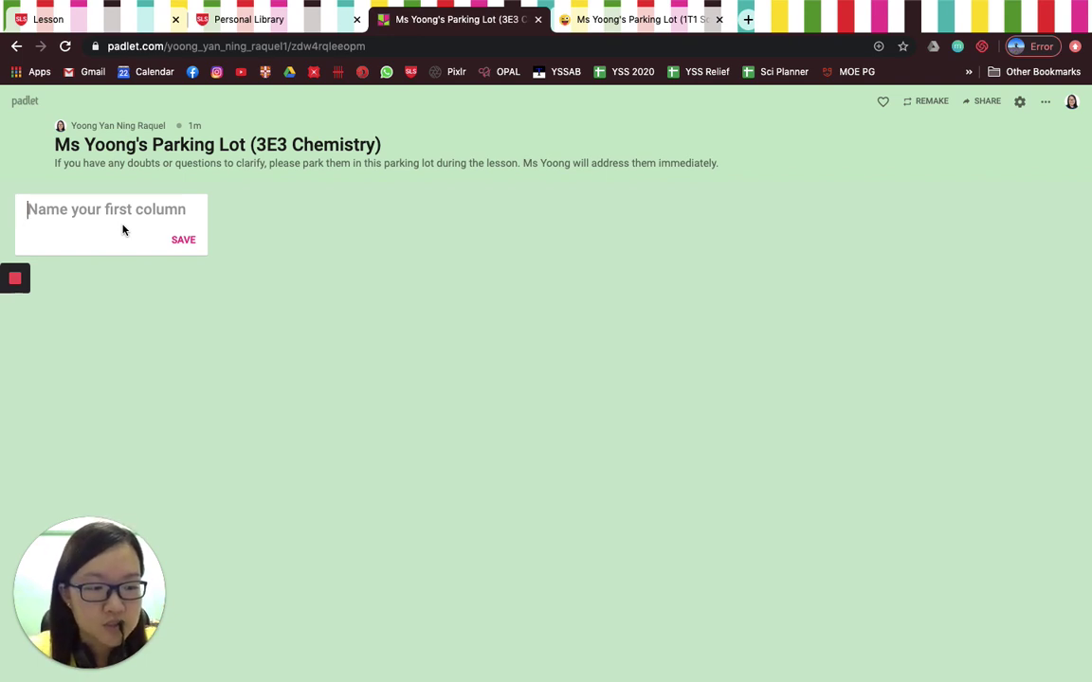
pyautogui.write('Sho')
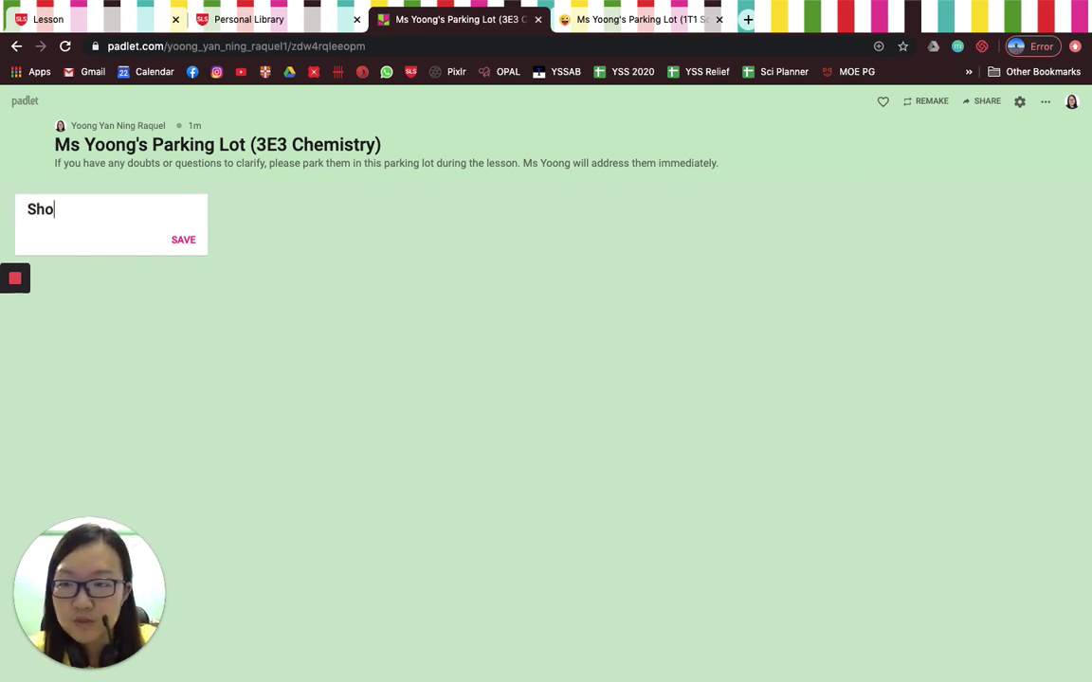
pyautogui.write('w off the concept')
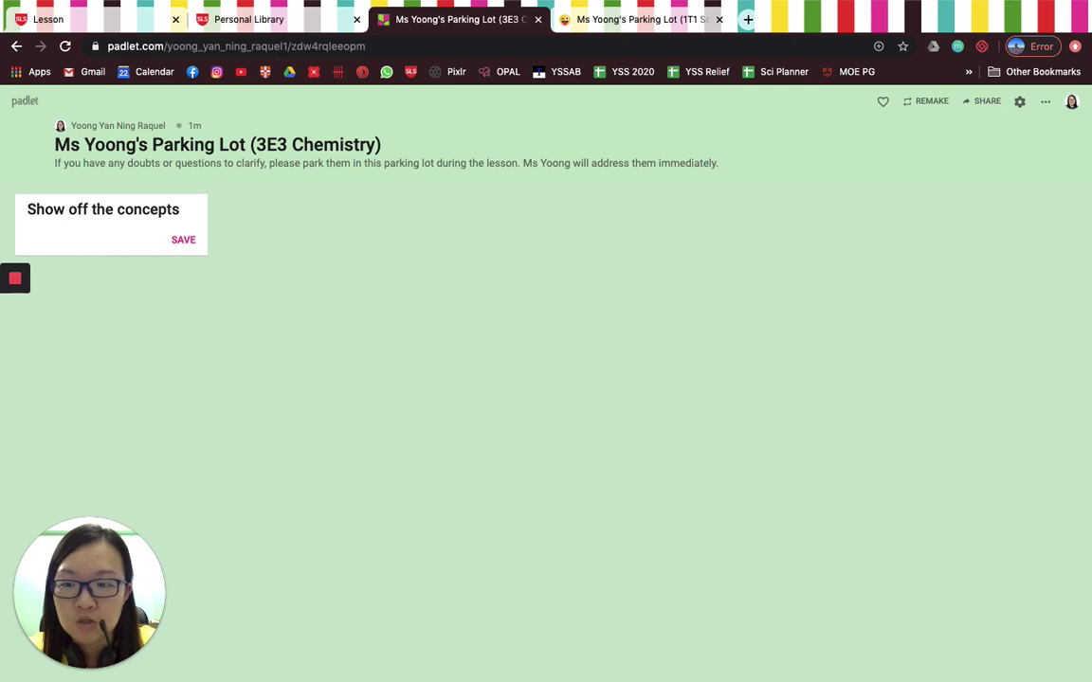
pyautogui.write('s that y')
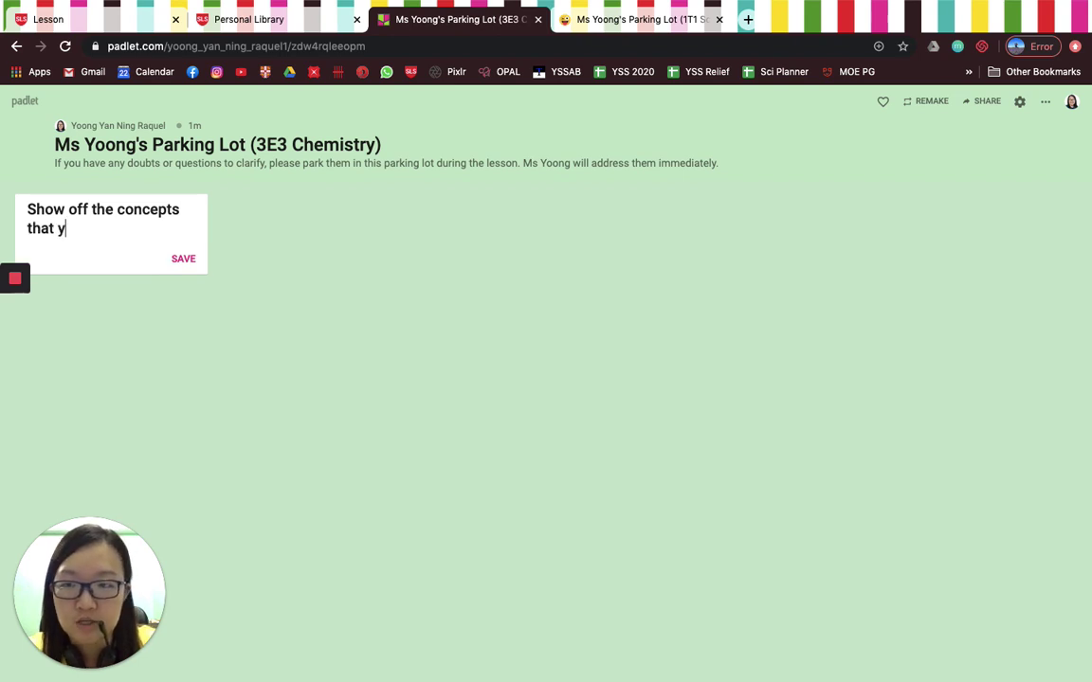
pyautogui.write('ou know about Chemi')
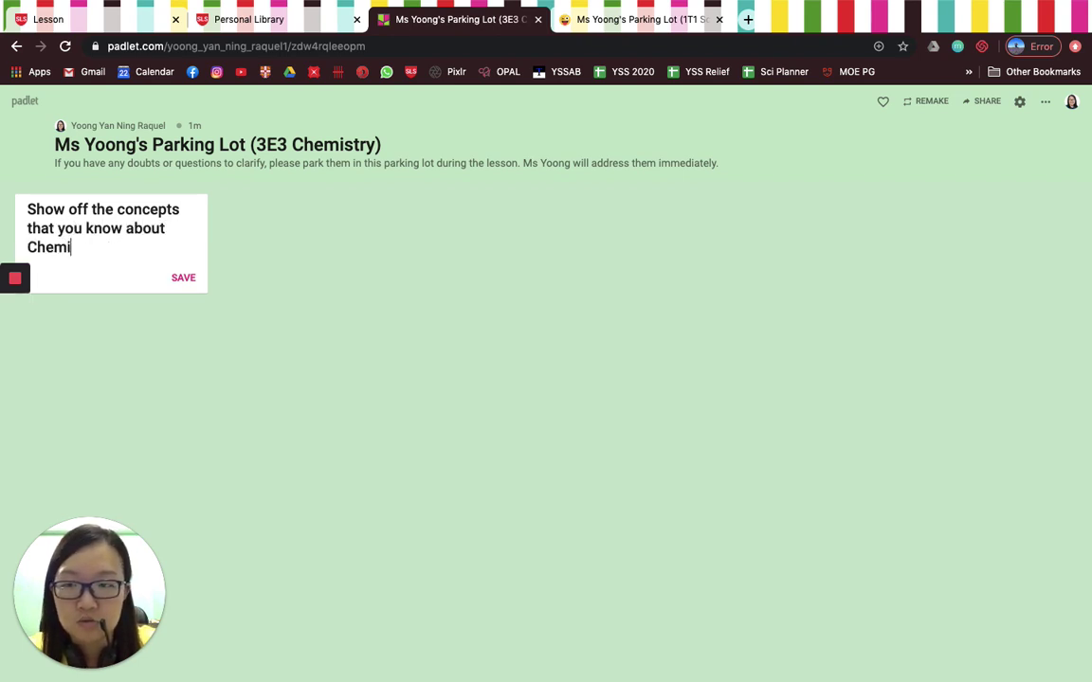
pyautogui.write('cal Bonding HERE :)')
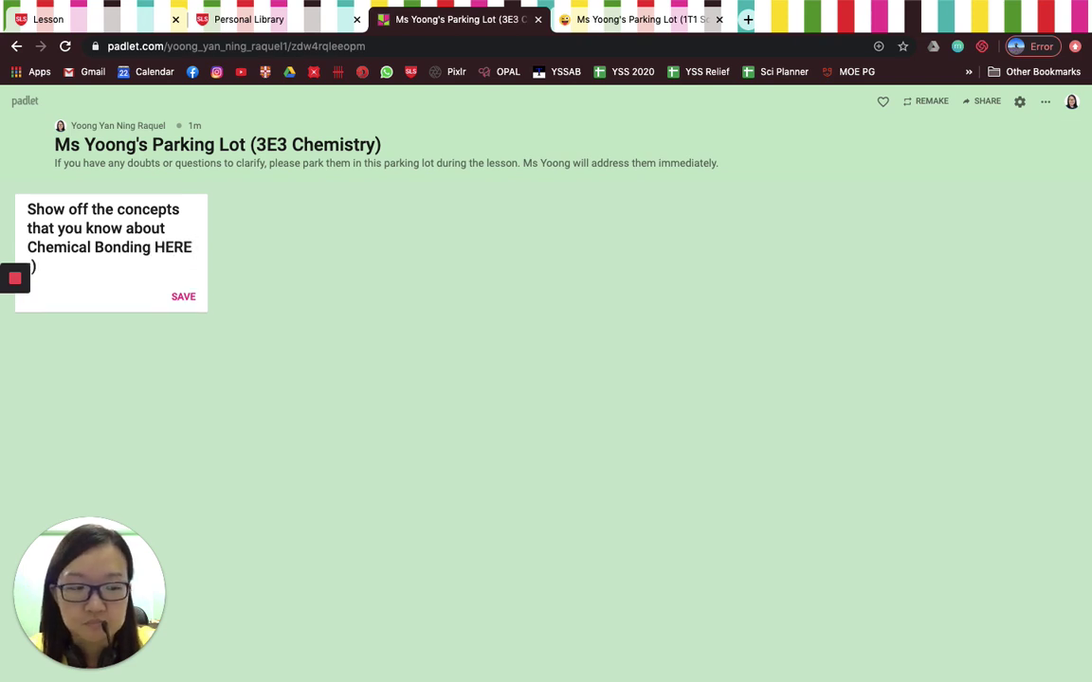
pyautogui.write(' = - he')
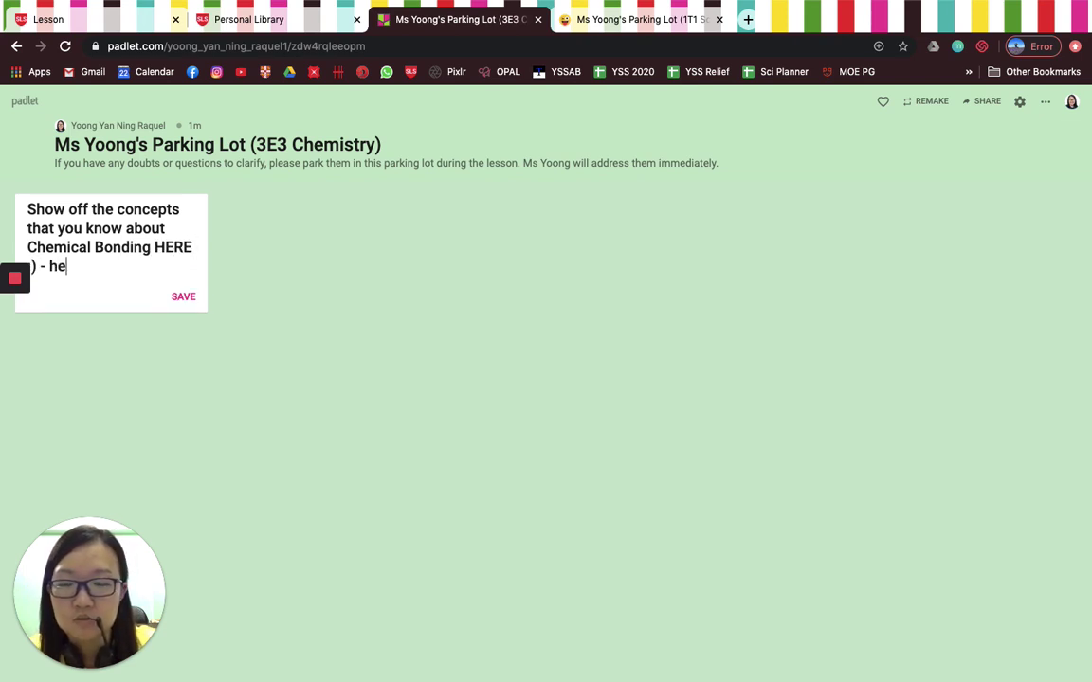
pyautogui.write('lp each other to recap teh')
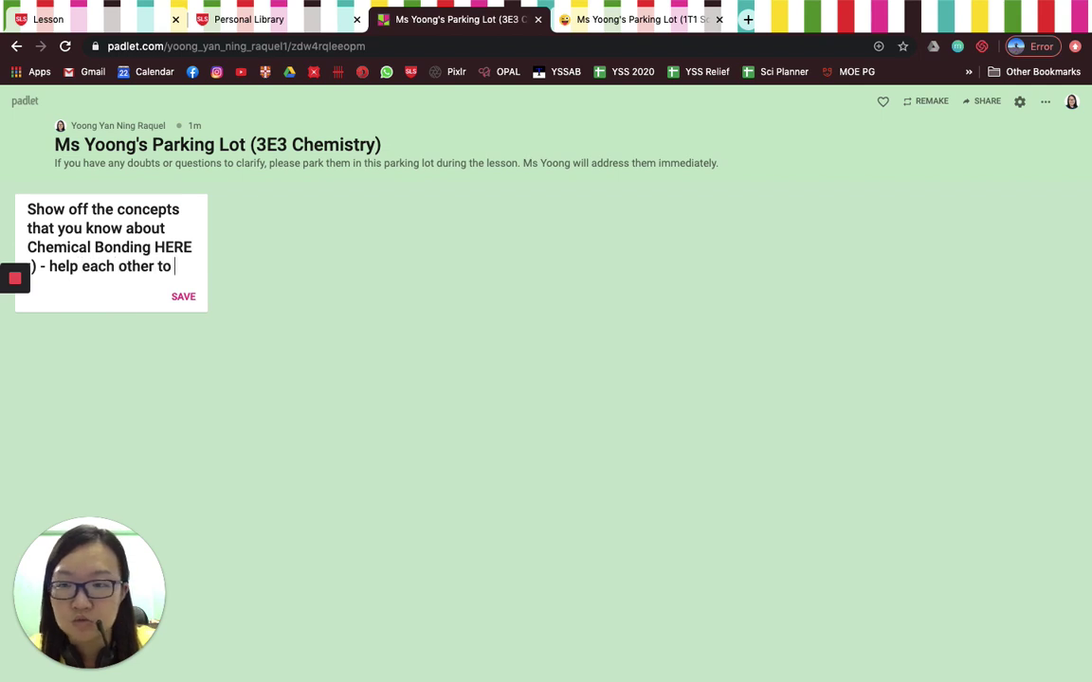
pyautogui.press('BackSpace')
pyautogui.press('BackSpace')
pyautogui.press('BackSpace')
pyautogui.write('the concepts!!')
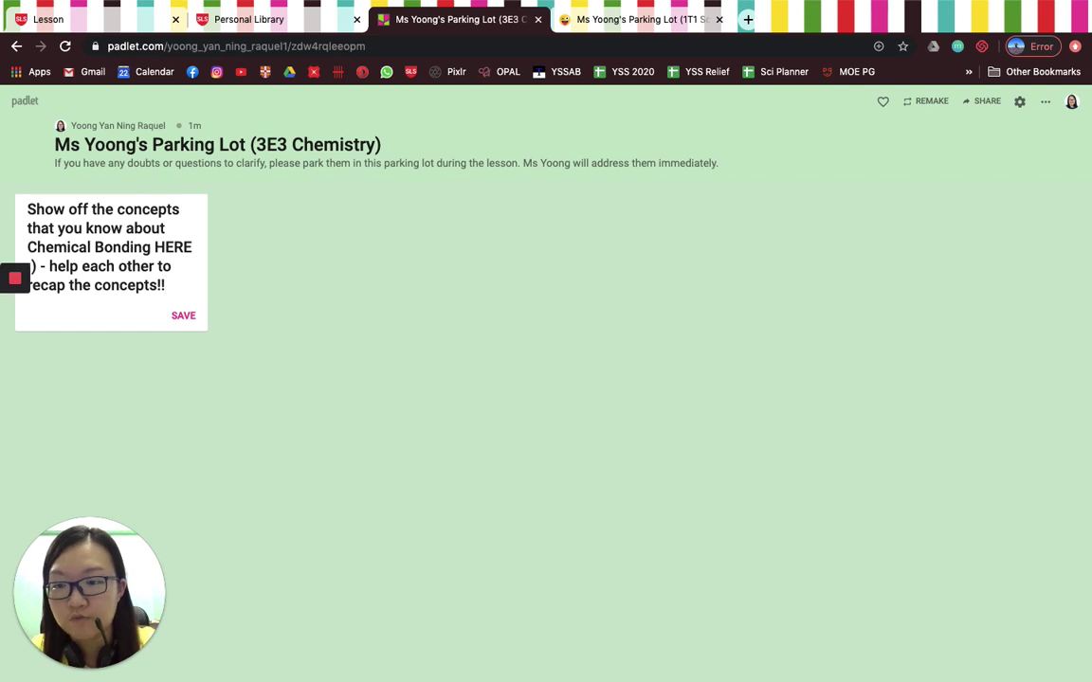
pyautogui.click(176, 317)
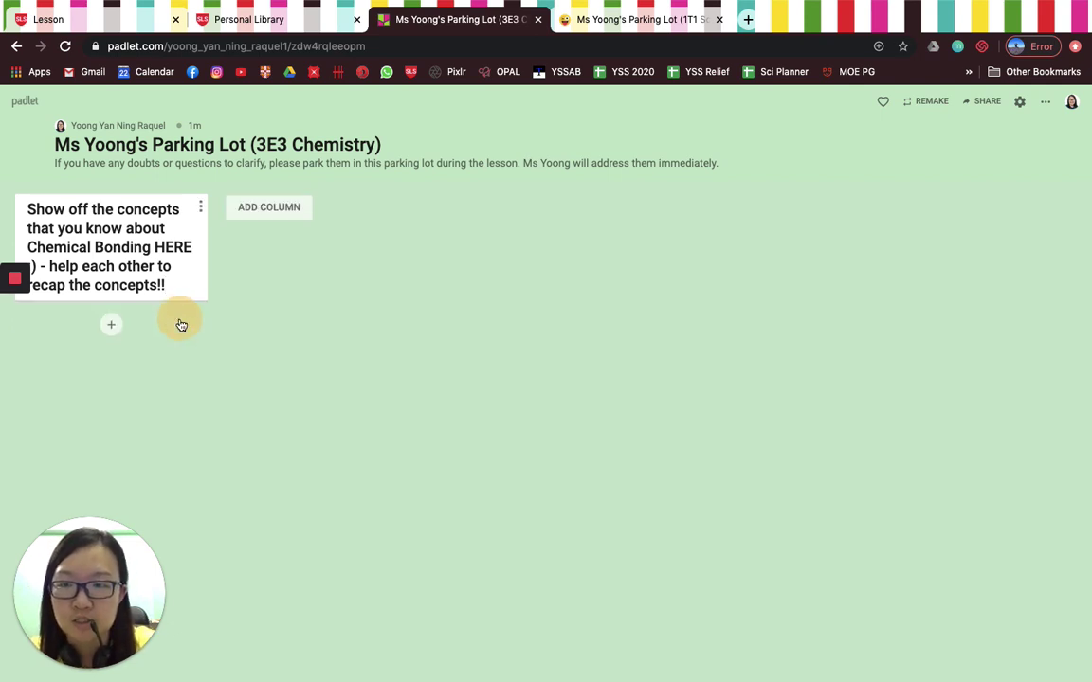
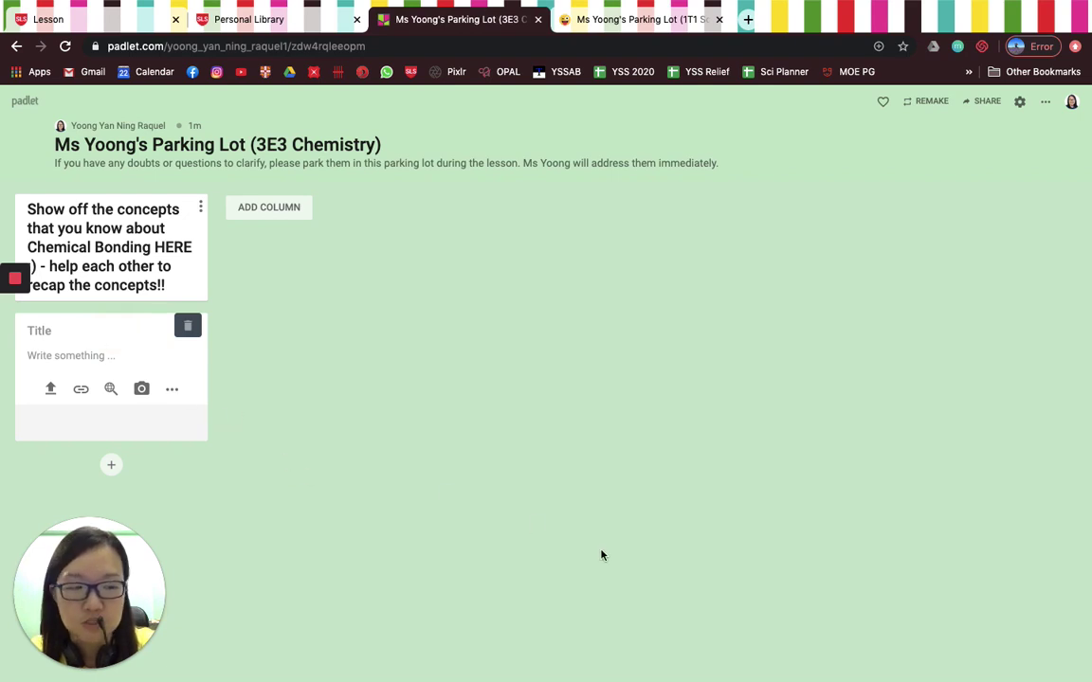
# Step: Add a post under the column titled "tips and tricks of using the Periodic Table", opening its body with "I know that..."
pyautogui.write('tips and tricks ')
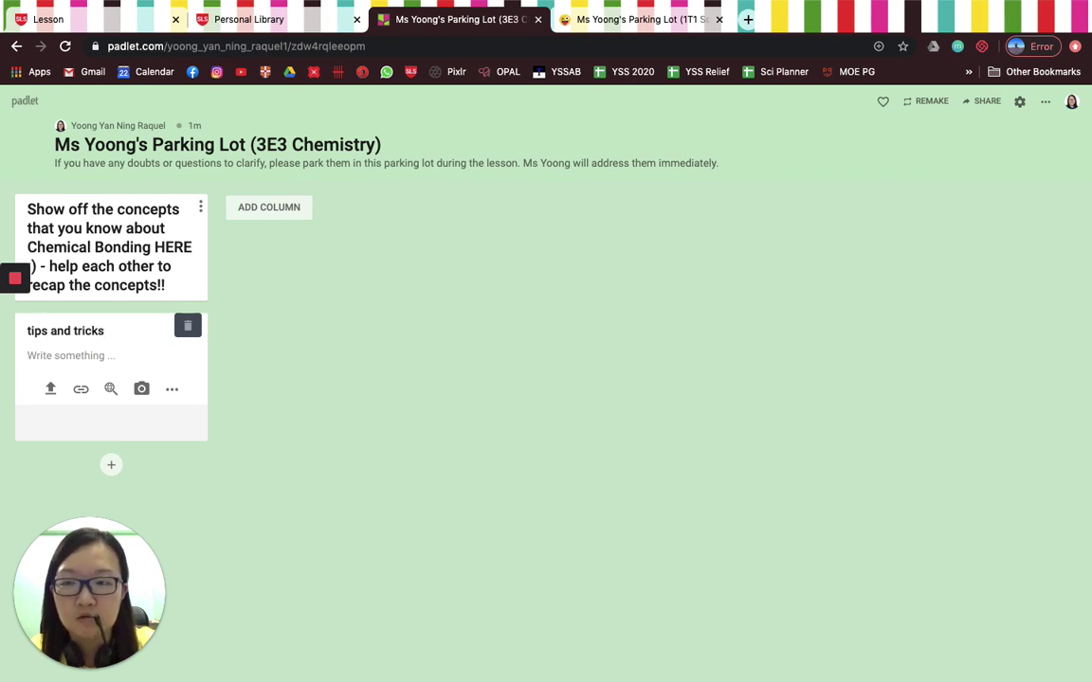
pyautogui.write('of using the Periodic Table')
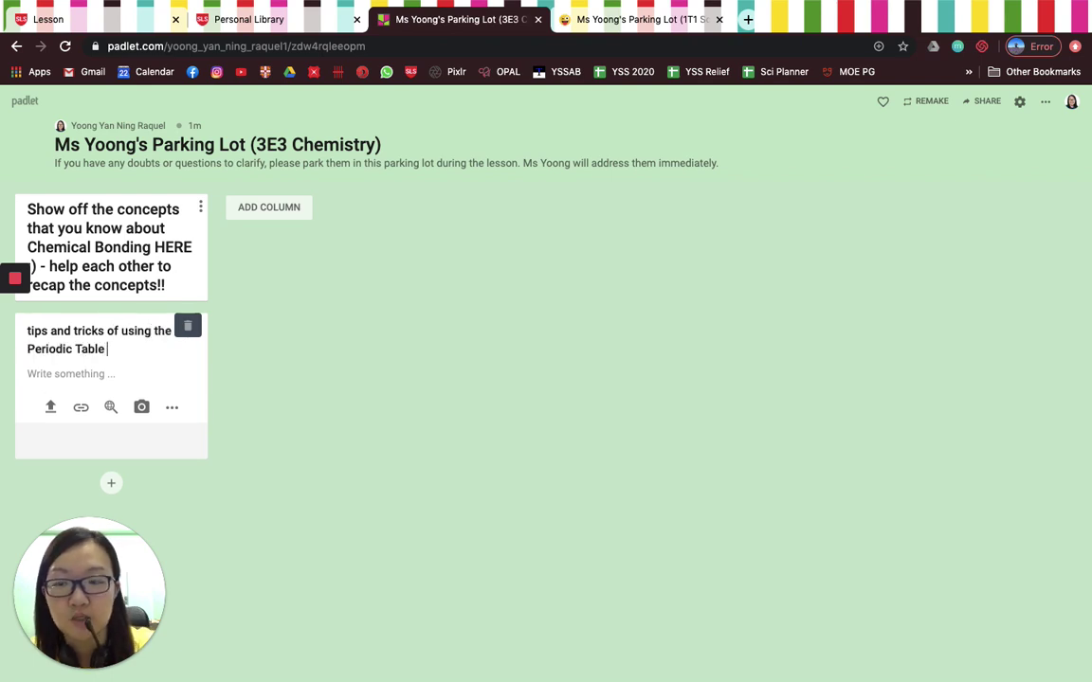
pyautogui.click(57, 379)
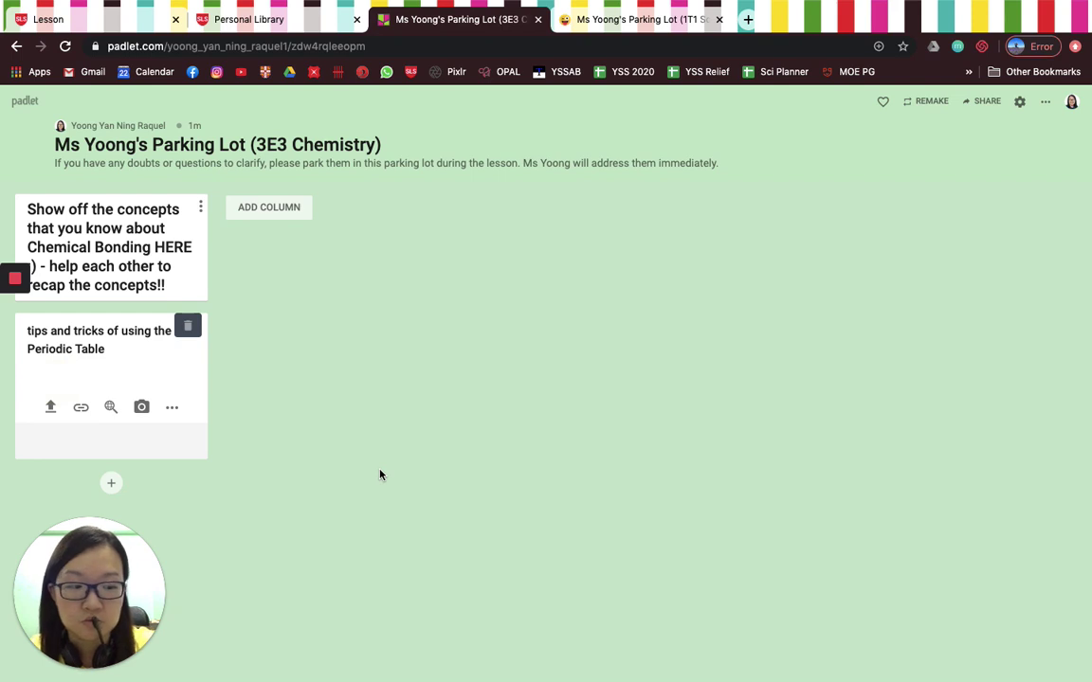
pyautogui.write('I know that')
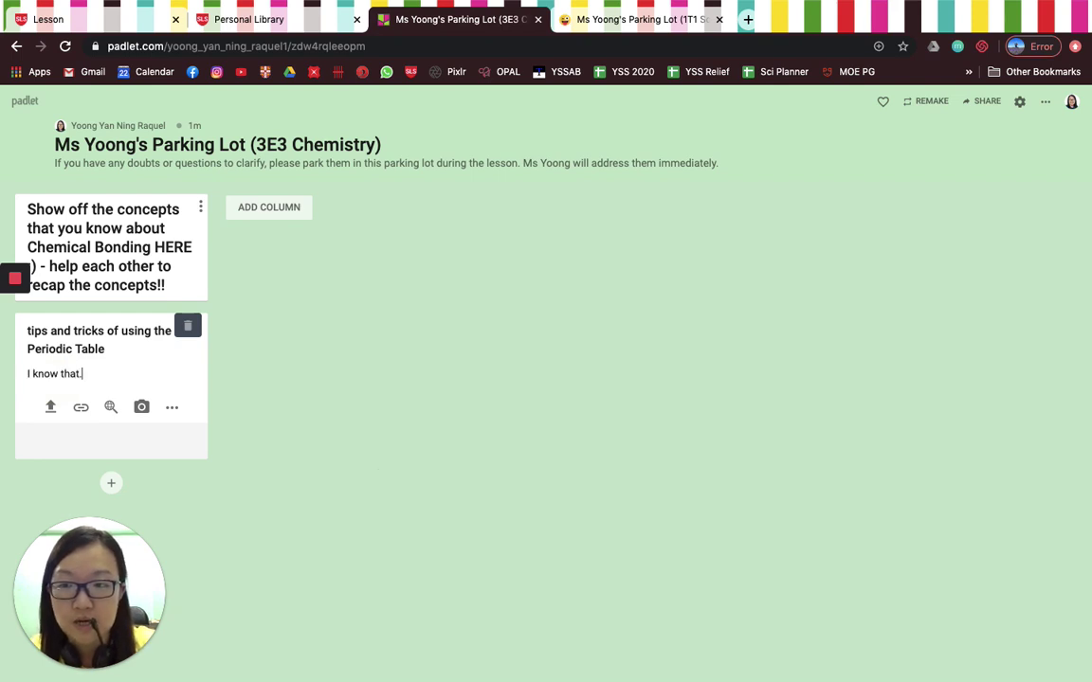
pyautogui.write('...')
pyautogui.press('Return')
# Step: Add the line "Group number tells me the number of valence electrons" to the post, with "the number of valence electrons" in bold
pyautogui.write('G')
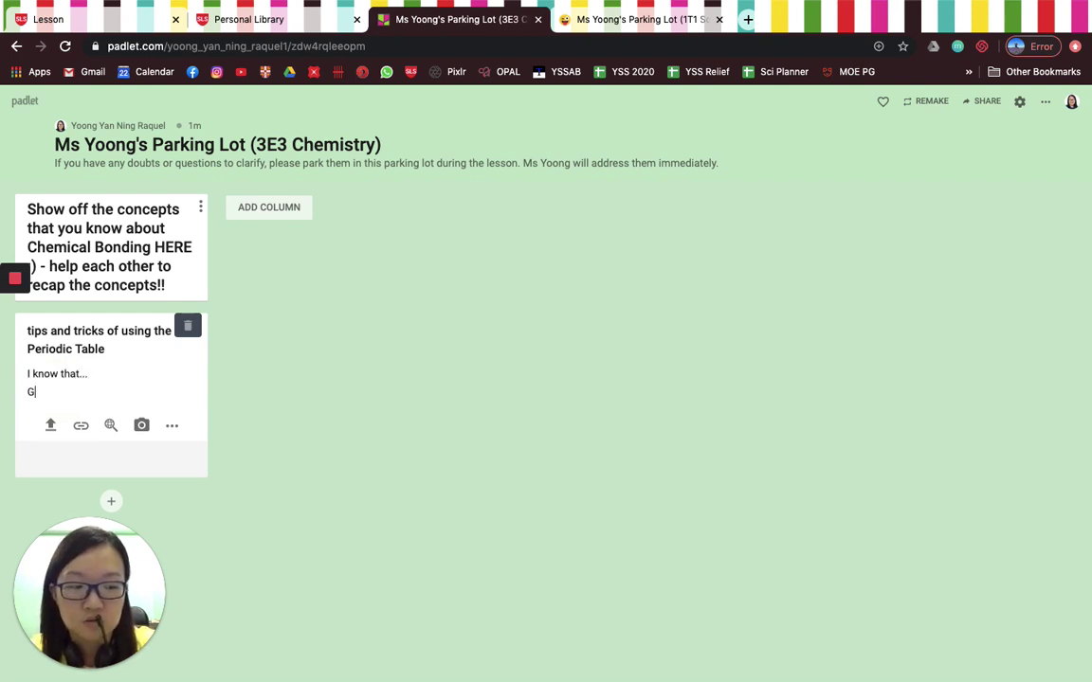
pyautogui.write('roup number tells us')
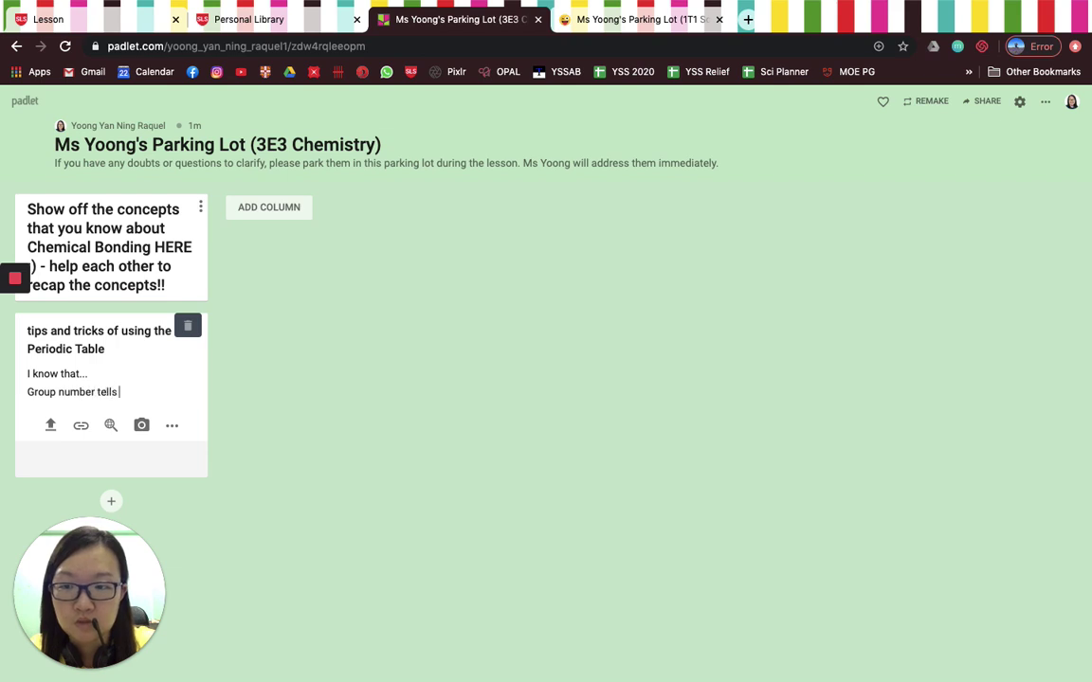
pyautogui.press('BackSpace')
pyautogui.press('BackSpace')
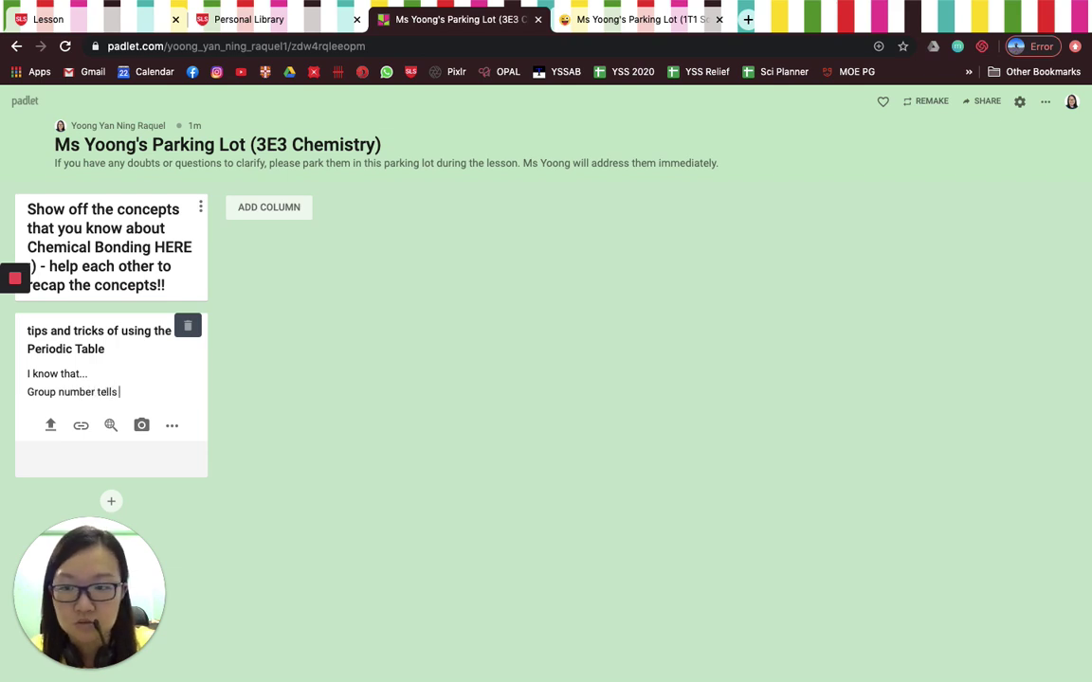
pyautogui.write('me bt')
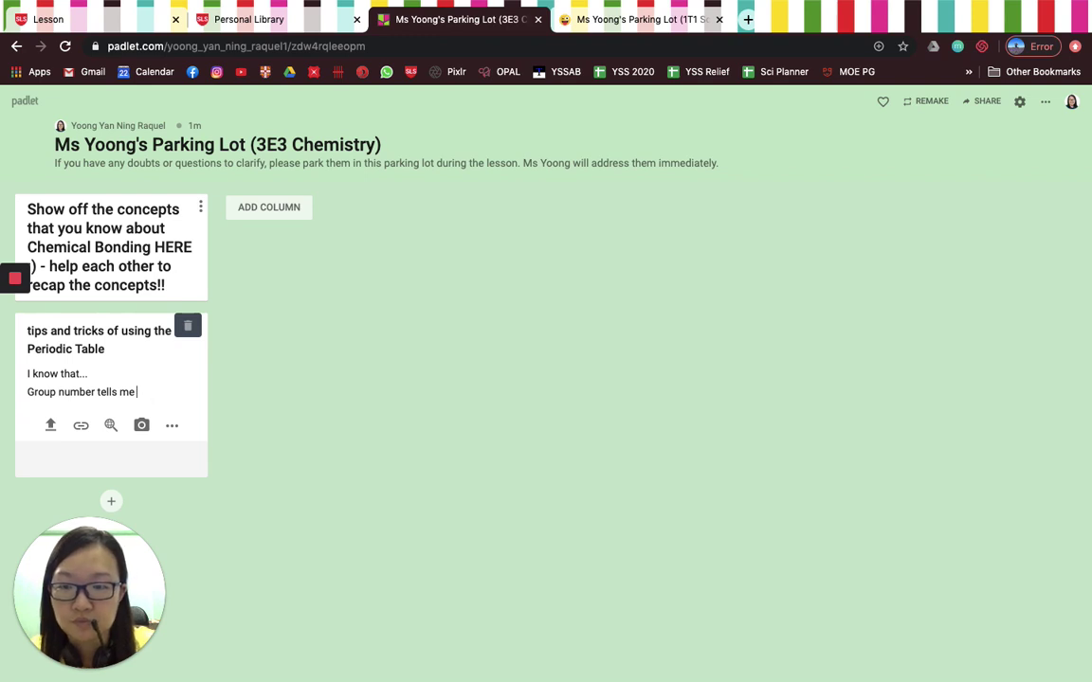
pyautogui.write('the number of valence')
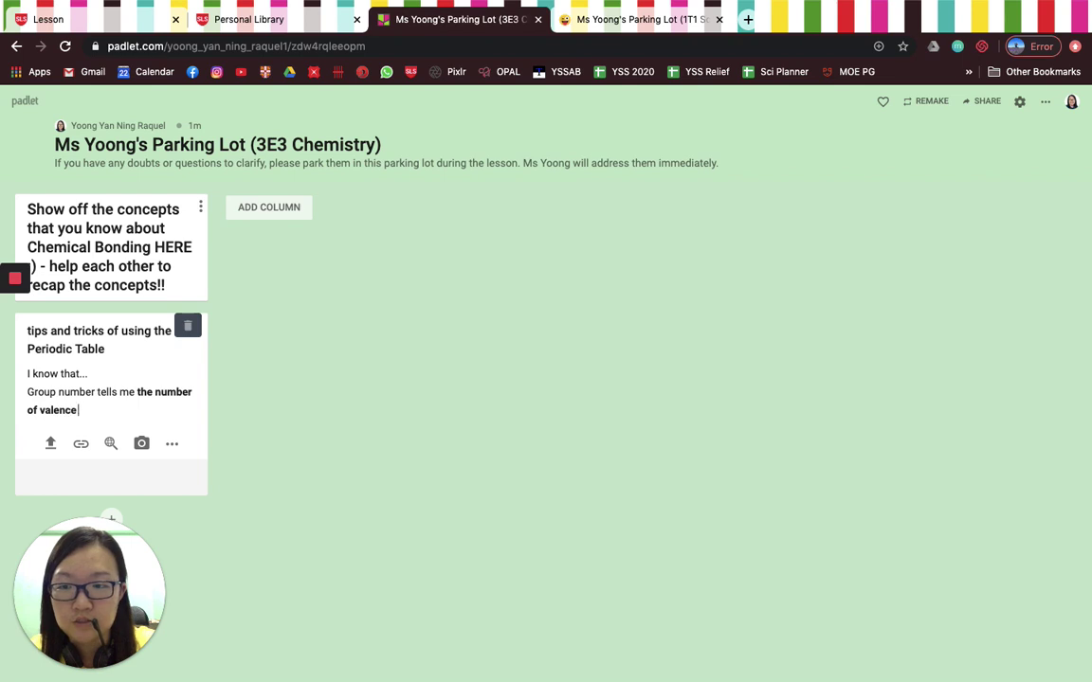
pyautogui.write(' electrons')
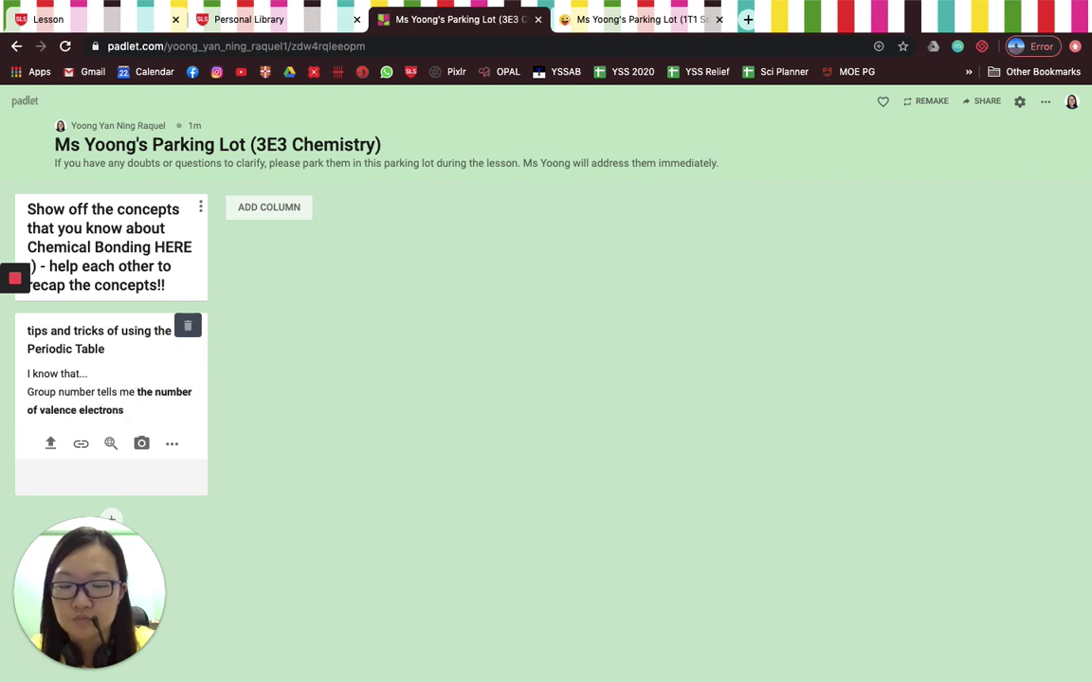
# Step: Add the line "Period number tells me the number of electron shells", with "the number of electron shells" in bold, and publish the post
pyautogui.press('Return')
pyautogui.write('Period number tells me the number of electron shells')
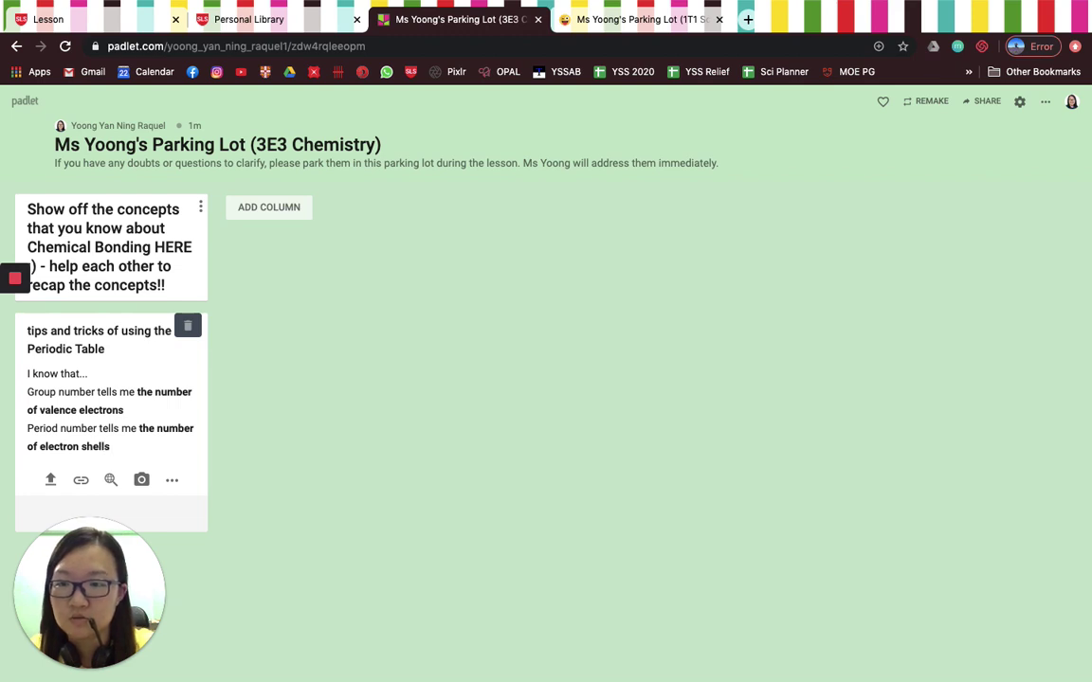
pyautogui.press('Return')
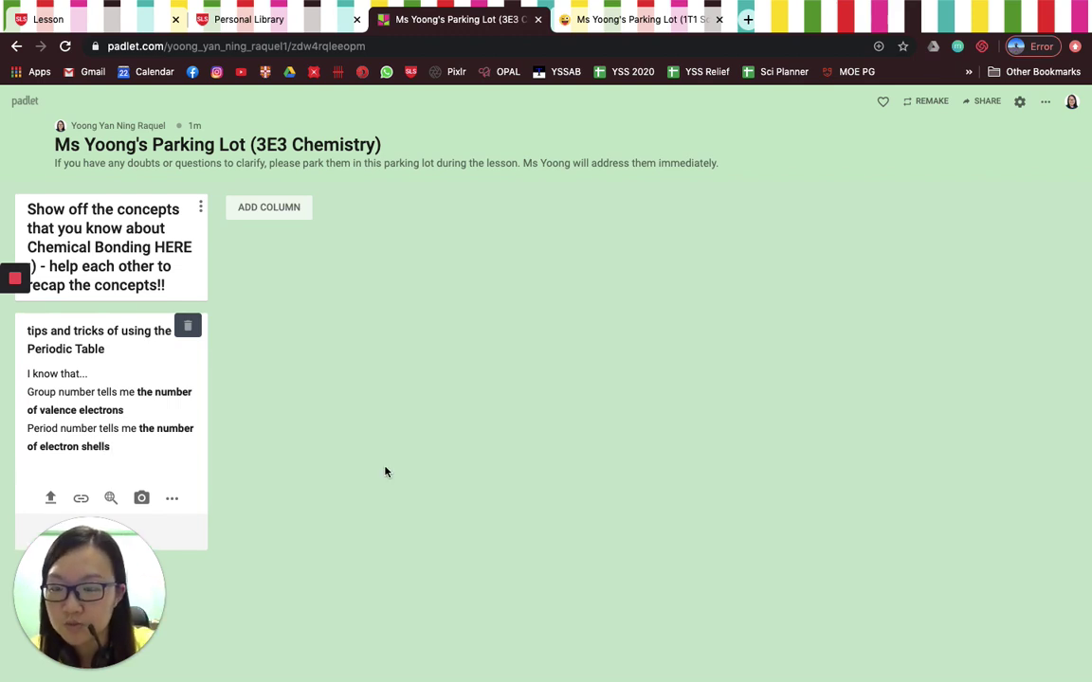
pyautogui.press('BackSpace')
pyautogui.click(233, 494)
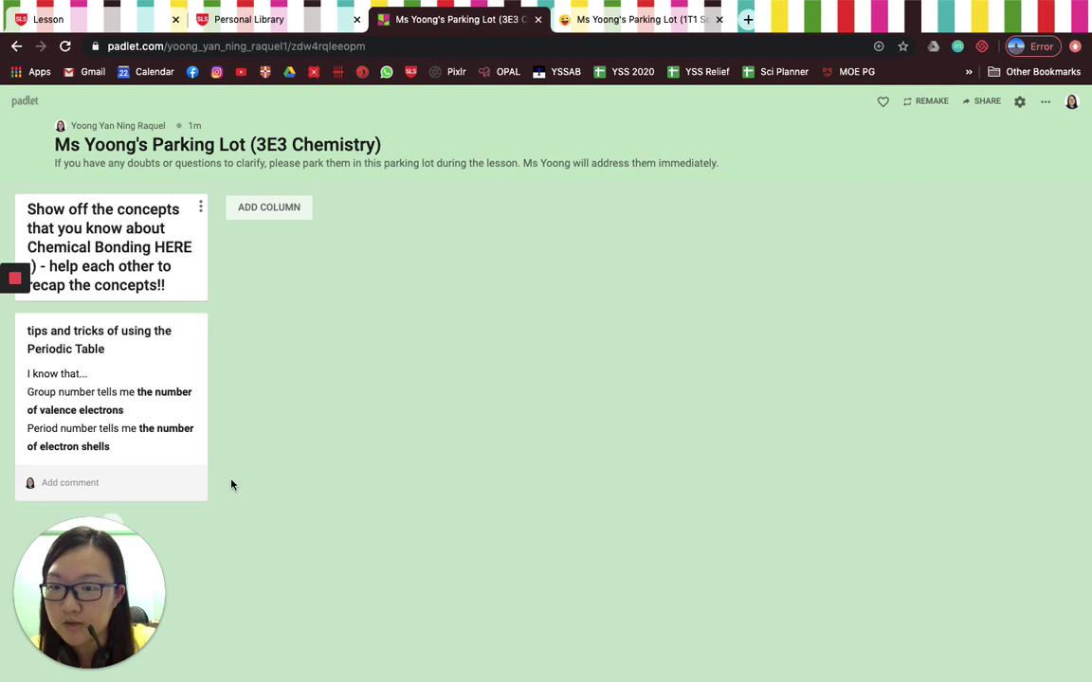
# Step: Add a second column named "What are concepts that I am still unsure of and wants [teacher's name] to clarify?"
pyautogui.click(268, 210)
pyautogui.click(275, 209)
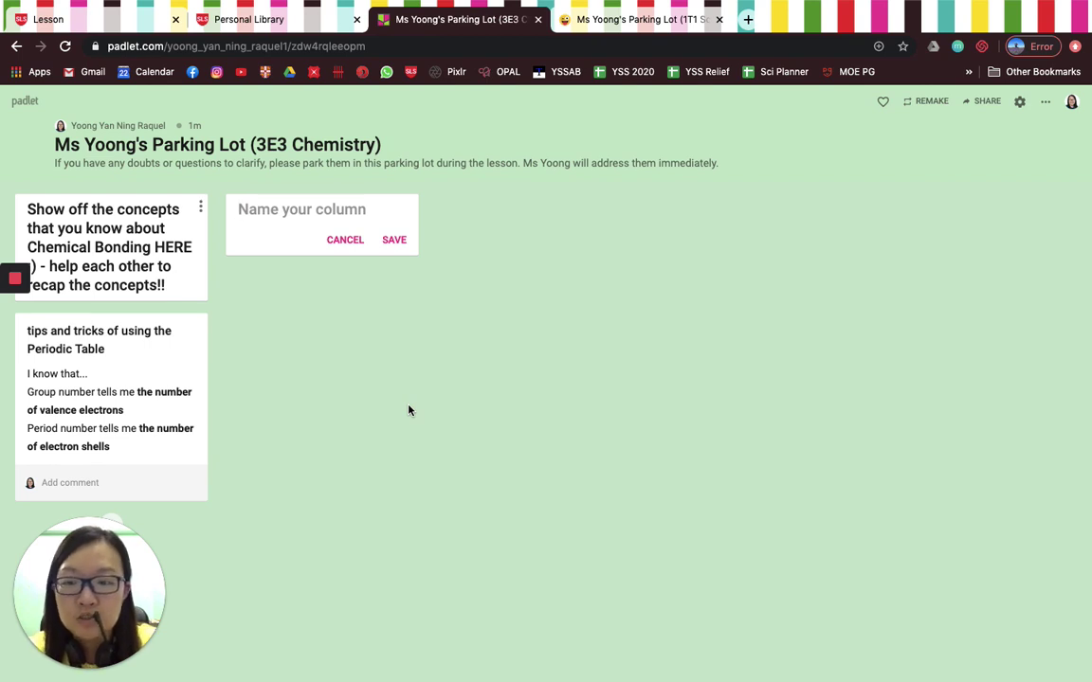
pyautogui.write('What are concept')
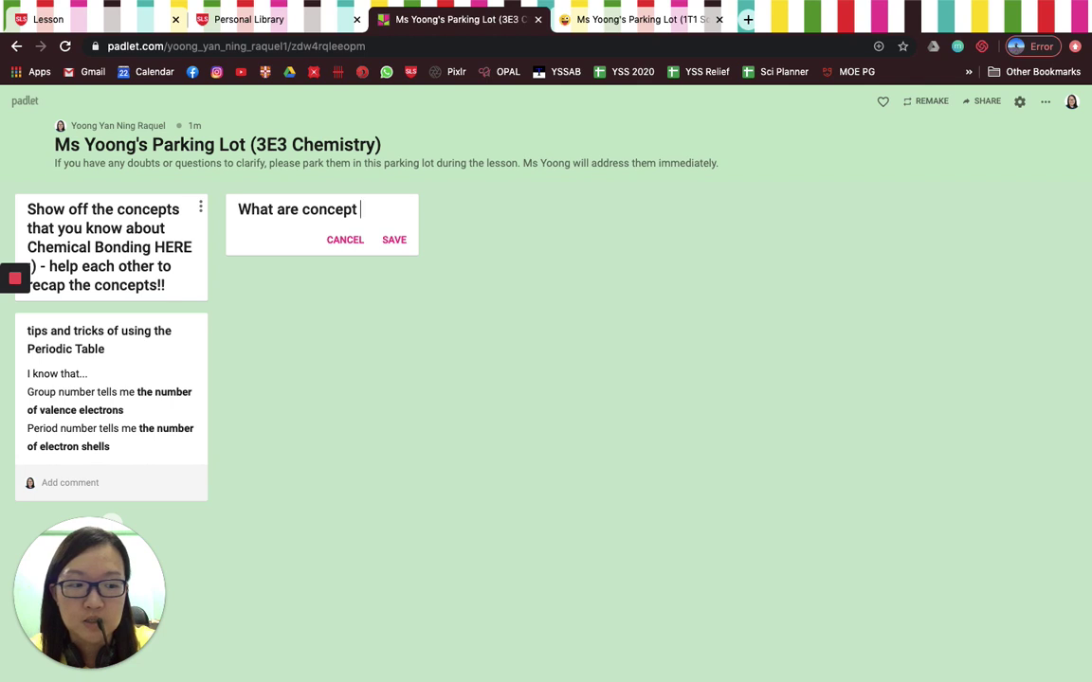
pyautogui.press('BackSpace')
pyautogui.write('s that I am still un')
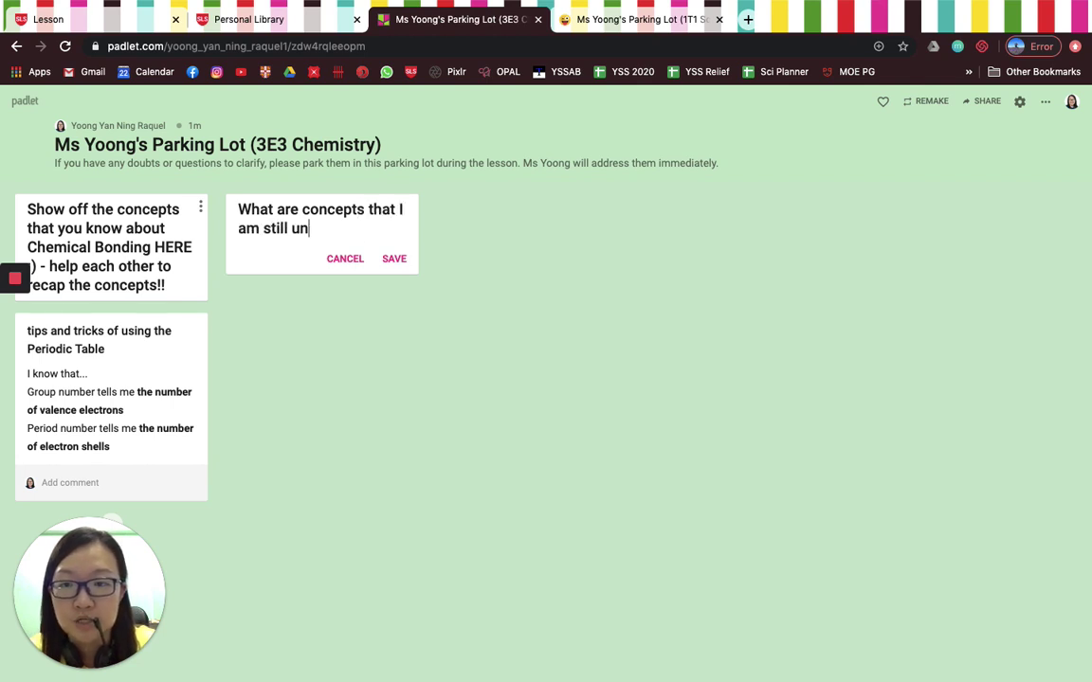
pyautogui.write('sure of and wants Ms Yoong to c')
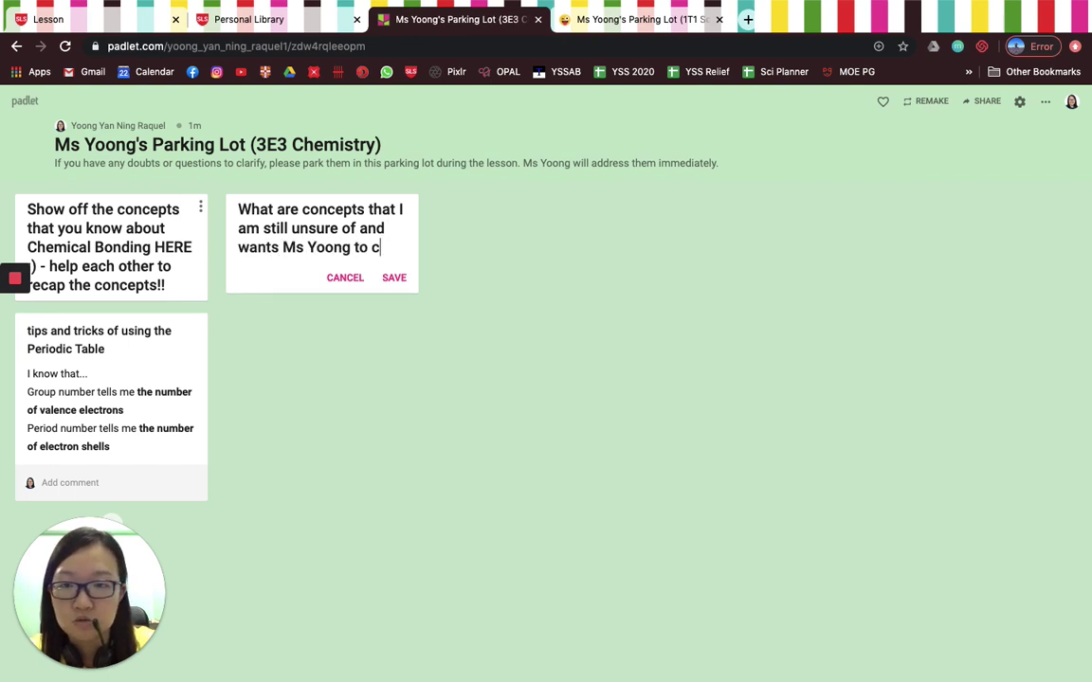
pyautogui.write('larify?')
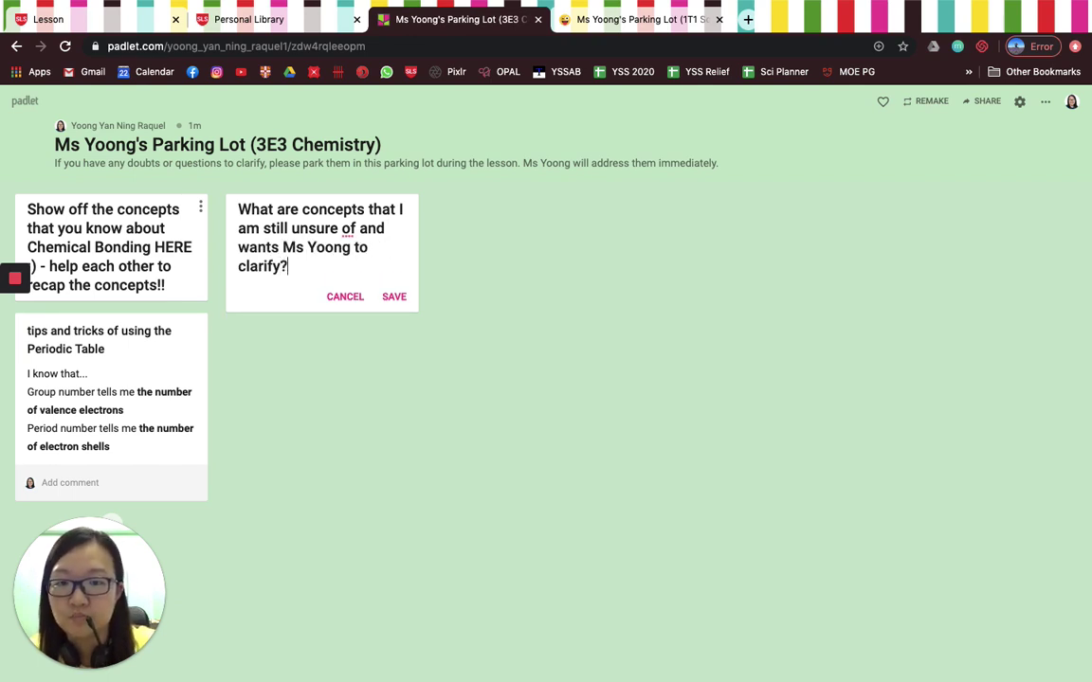
pyautogui.click(394, 297)
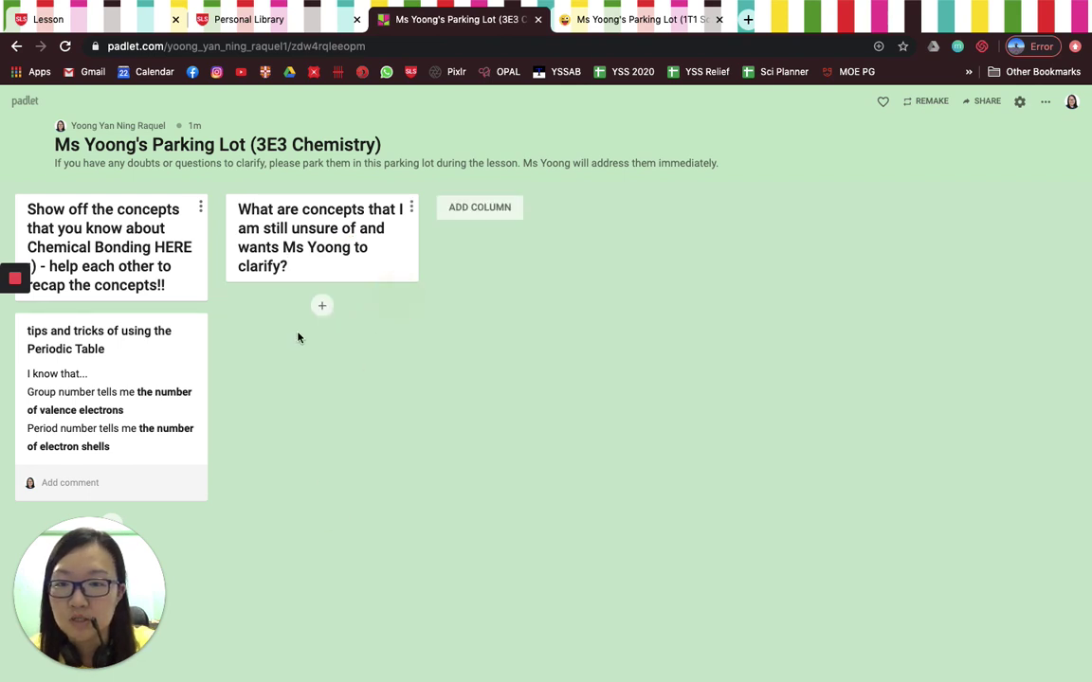
# Step: Add a post under the unsure-concepts column, titled "example of what you can post in this column:"
pyautogui.click(319, 305)
pyautogui.write('e')
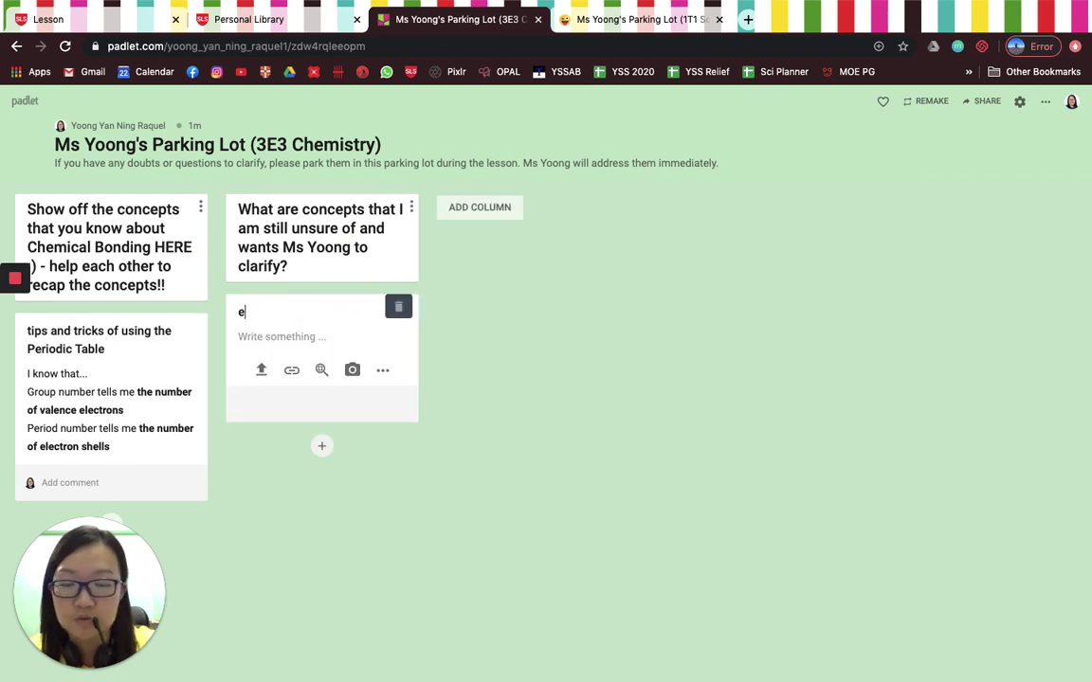
pyautogui.write('xample of what you ')
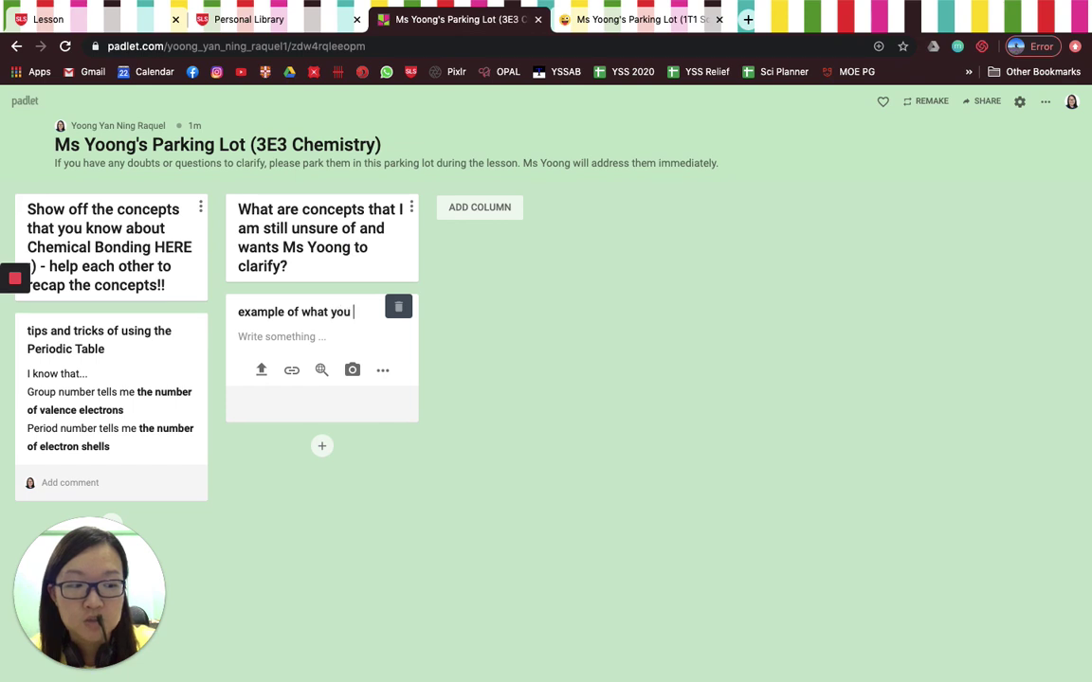
pyautogui.write('can post in this column:')
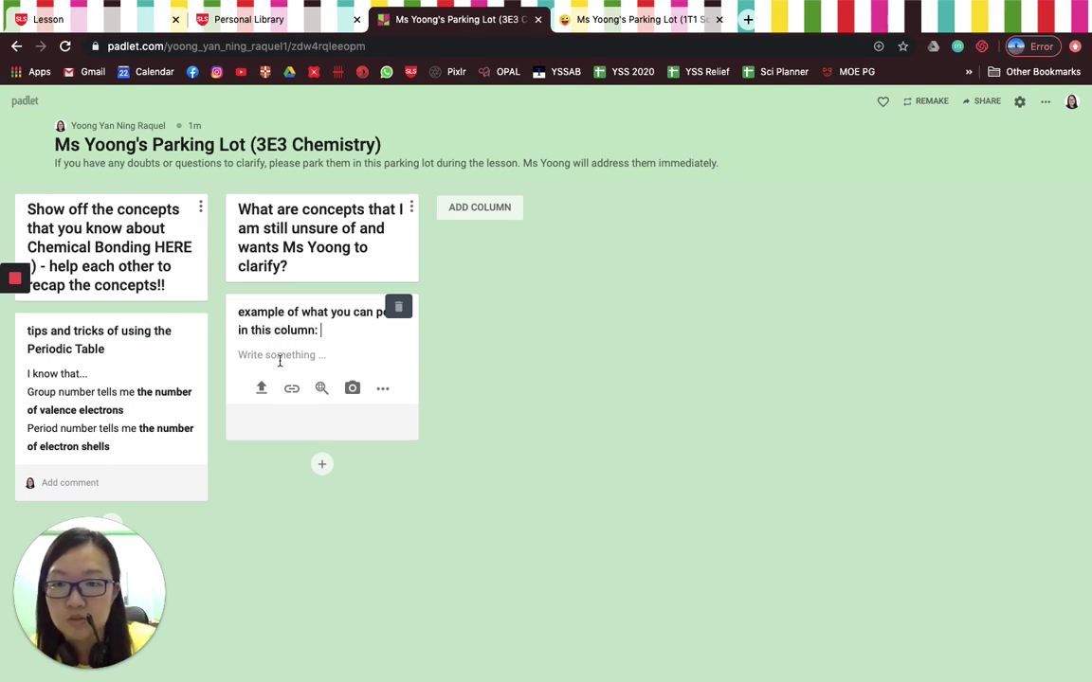
# Step: Write "Cher, I don't understand how to balance the charges :( ..." as the post's body and publish it
pyautogui.click(281, 356)
pyautogui.write('Ch')
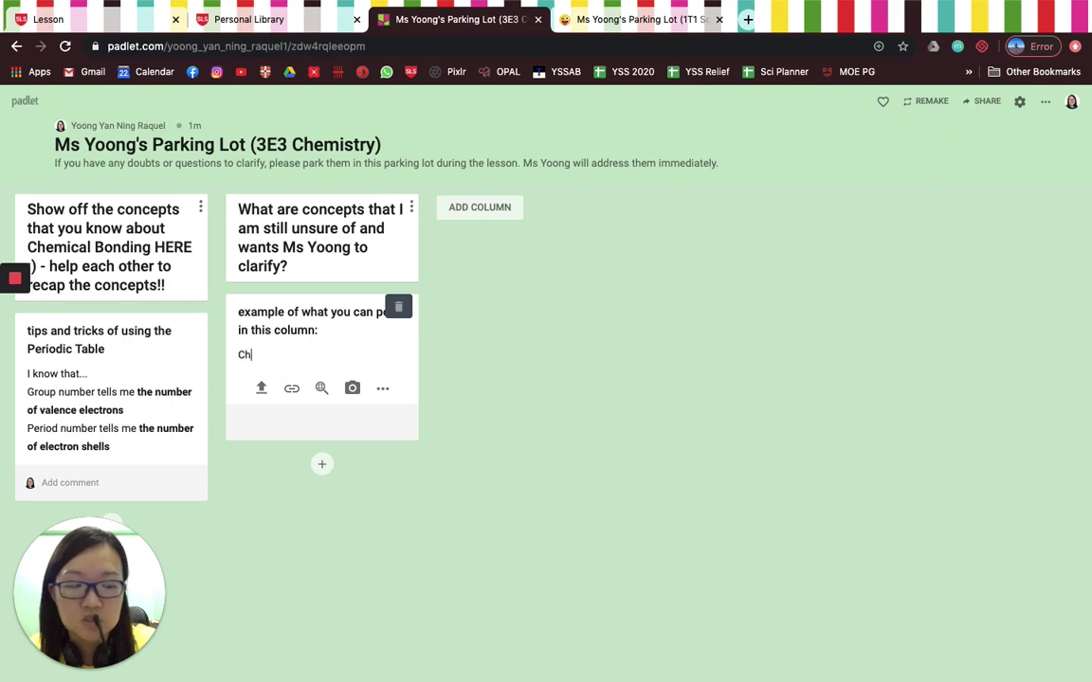
pyautogui.write("er, I don't understan")
pyautogui.press('BackSpace')
pyautogui.press('BackSpace')
pyautogui.press('BackSpace')
pyautogui.press('BackSpace')
pyautogui.write('stand how to balance the charges :(')
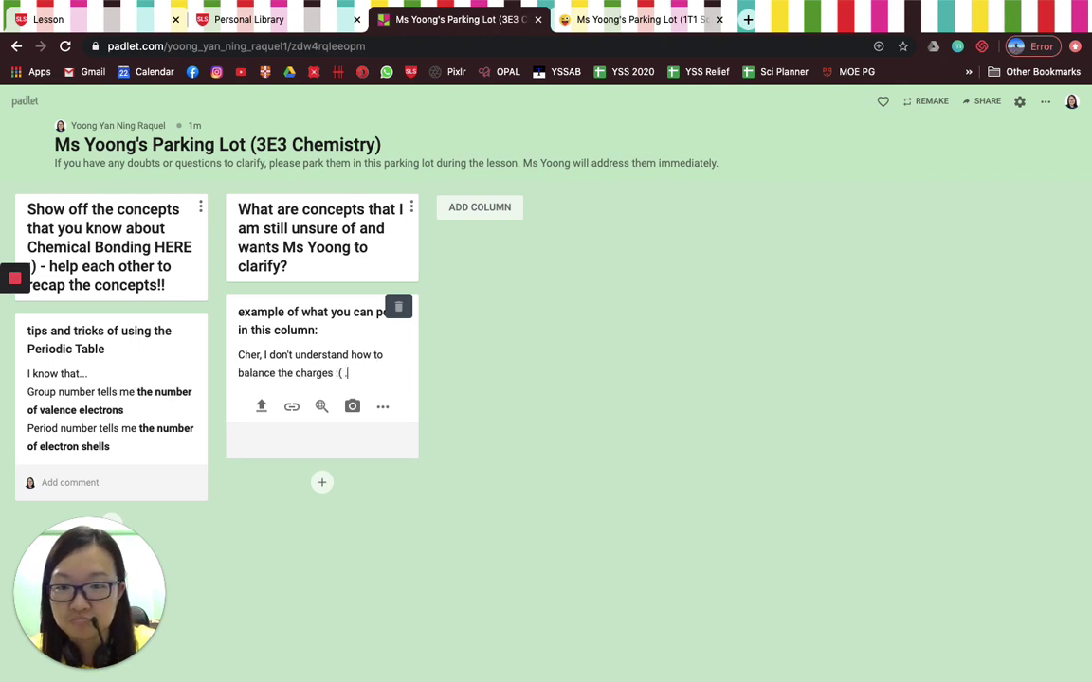
pyautogui.click(536, 520)
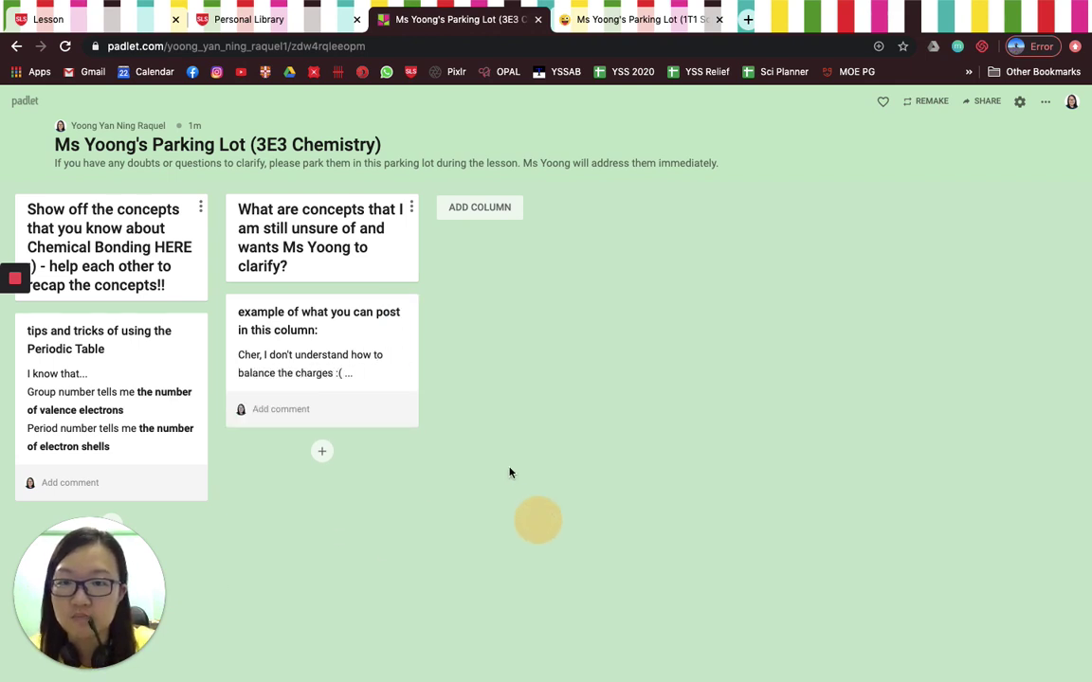
# Step: Add a third column named "Other queries / technical issues with SLS etc"
pyautogui.click(493, 213)
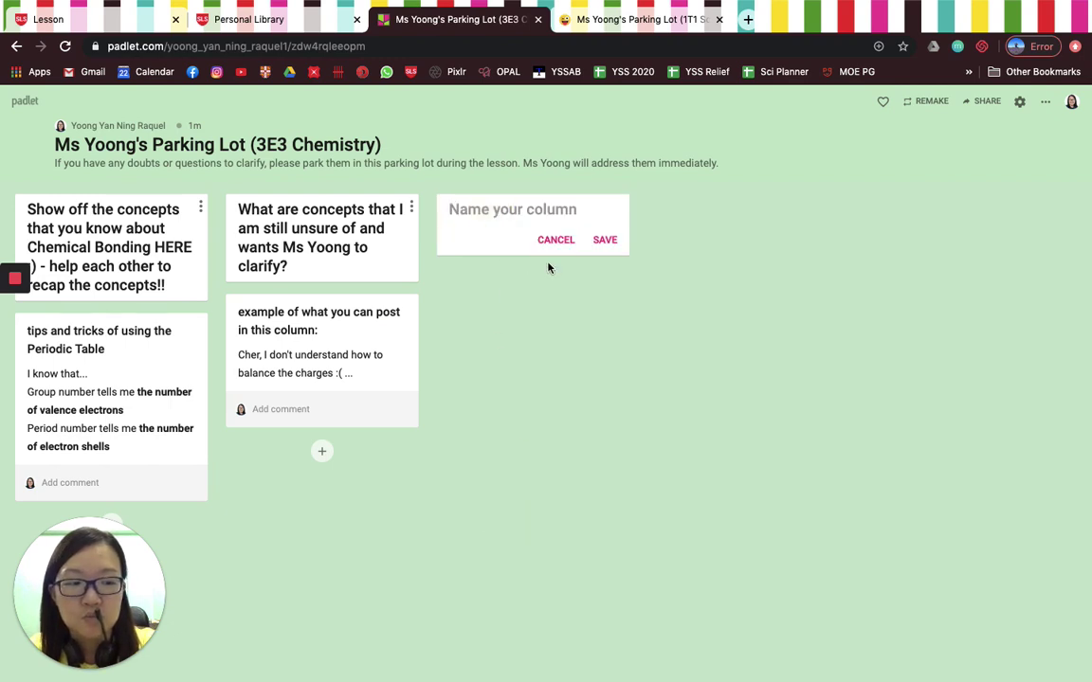
pyautogui.write('Other ')
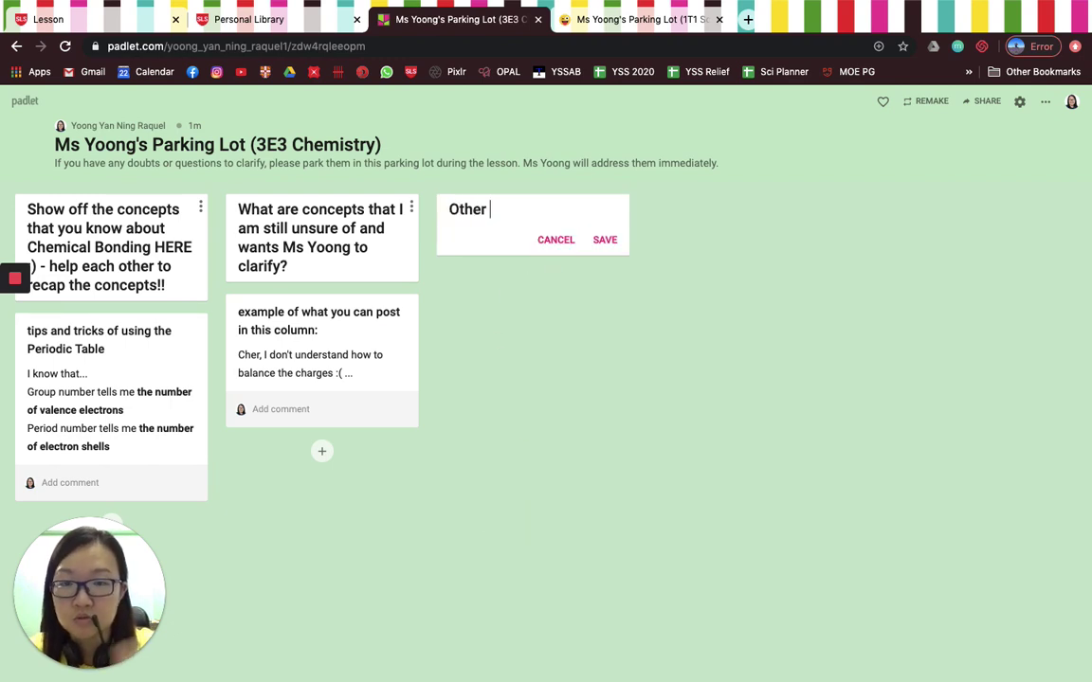
pyautogui.write('queries ')
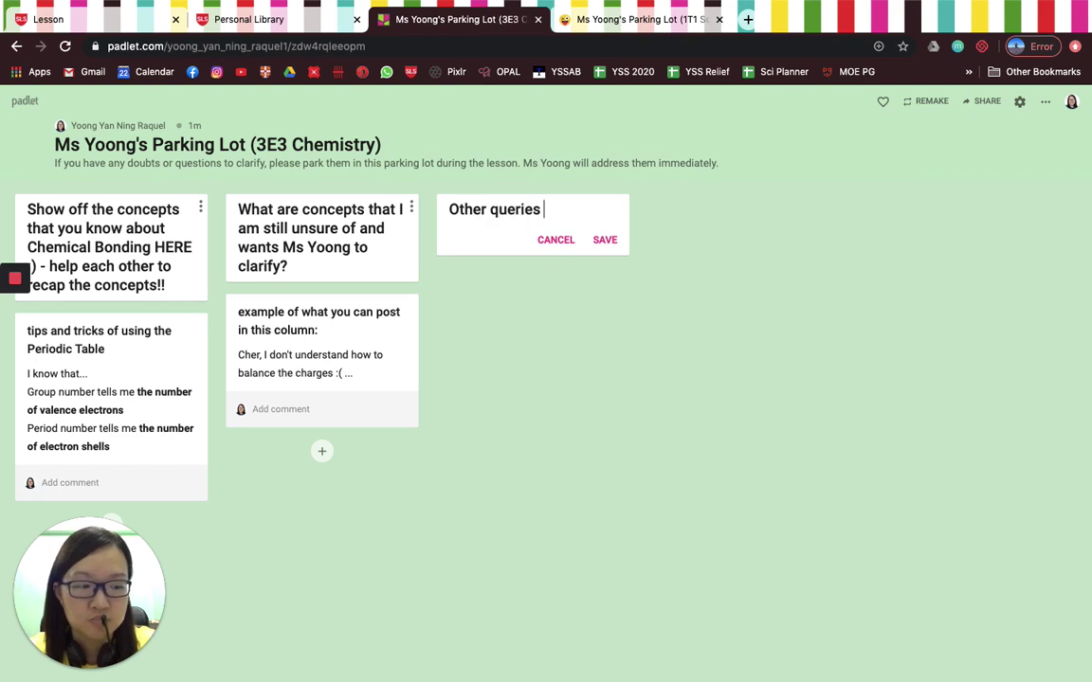
pyautogui.write('/ technical')
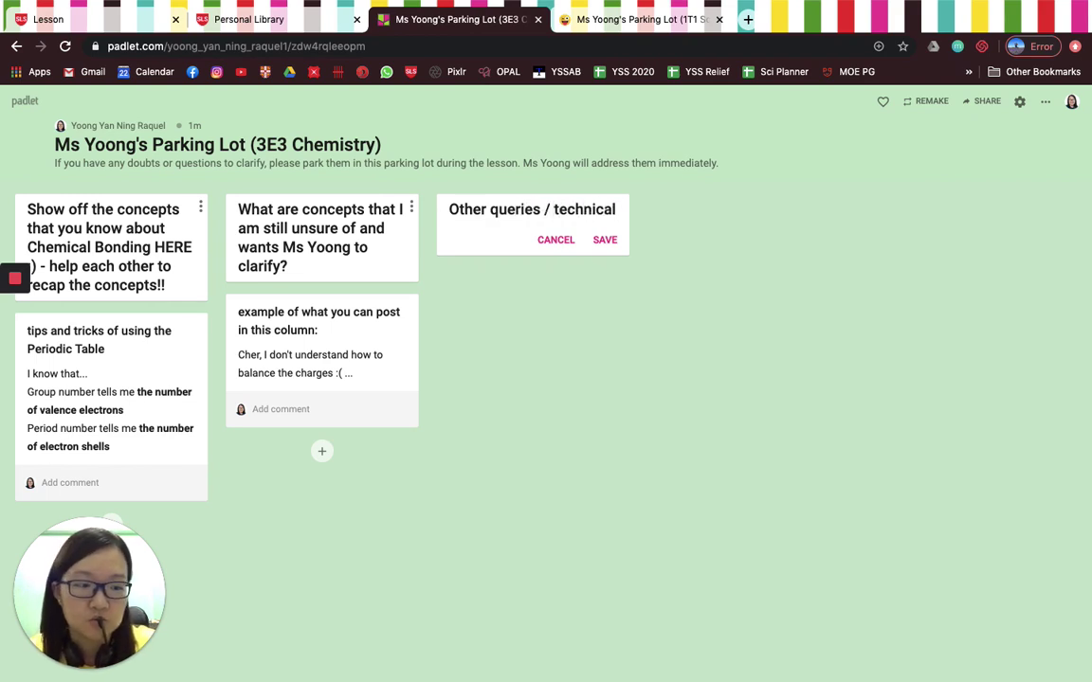
pyautogui.write(' issues ')
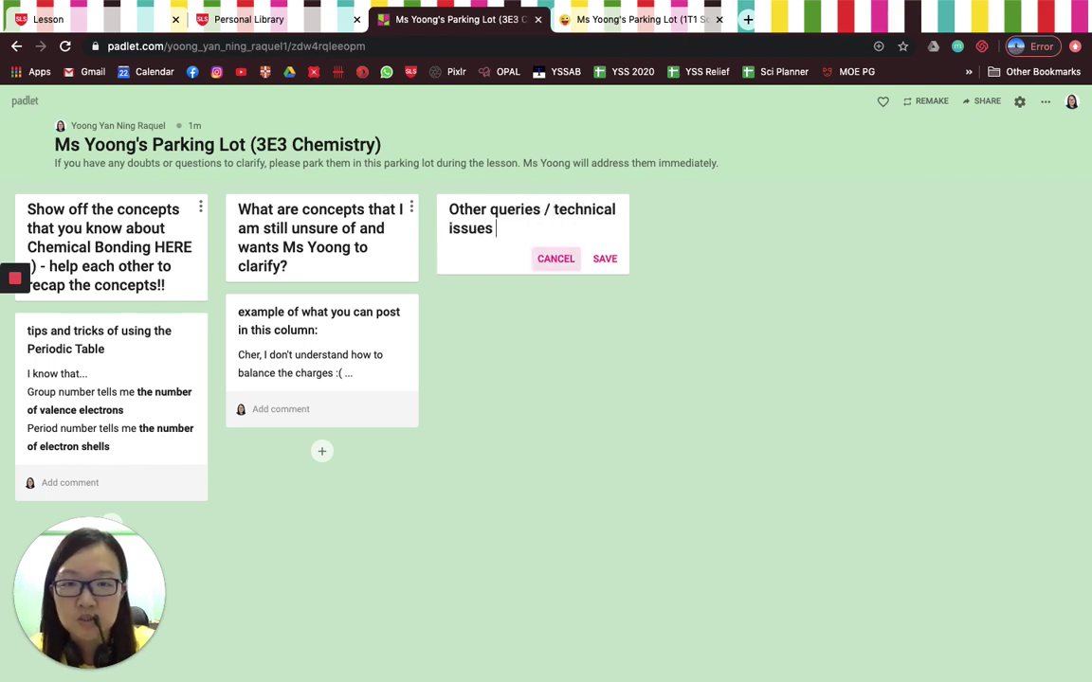
pyautogui.write('with SLS etc')
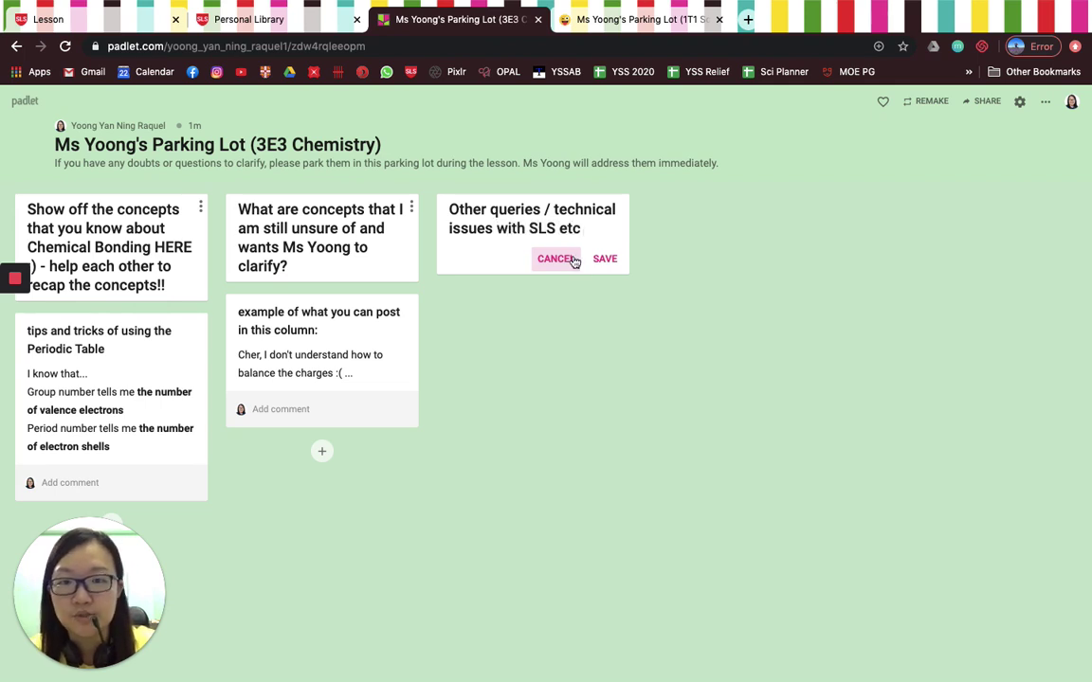
pyautogui.click(643, 322)
# Step: Add a post under the technical issues column, titled "example of what you can post in this column:"
pyautogui.click(532, 266)
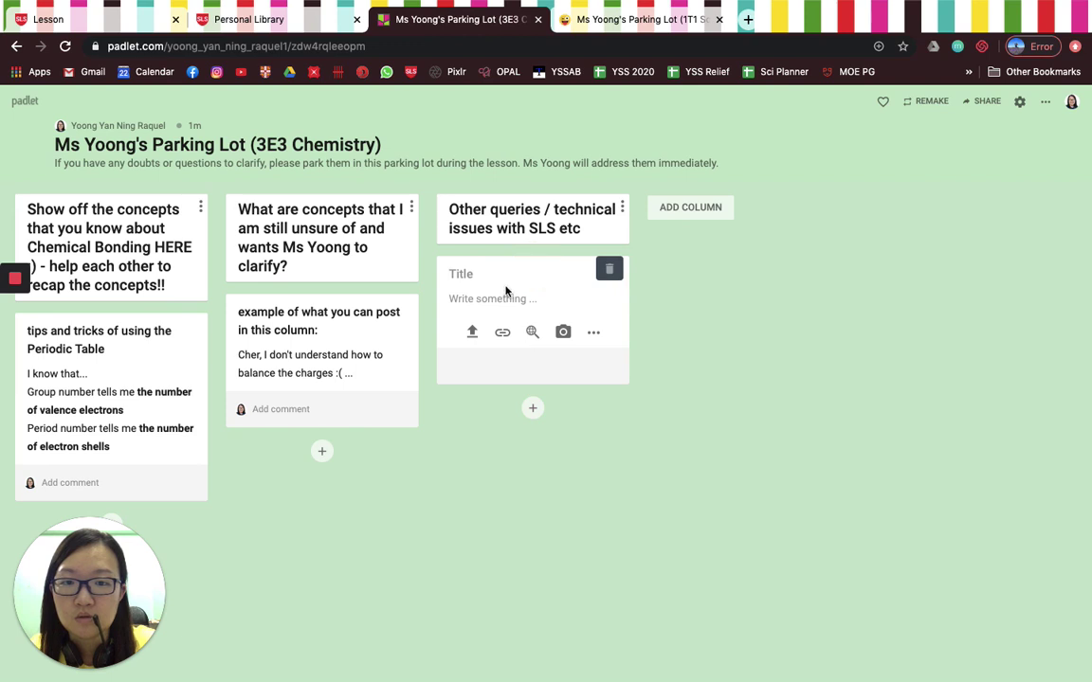
pyautogui.write('exmapl')
pyautogui.press('BackSpace')
pyautogui.press('BackSpace')
pyautogui.press('BackSpace')
pyautogui.press('BackSpace')
pyautogui.write('ample of what you')
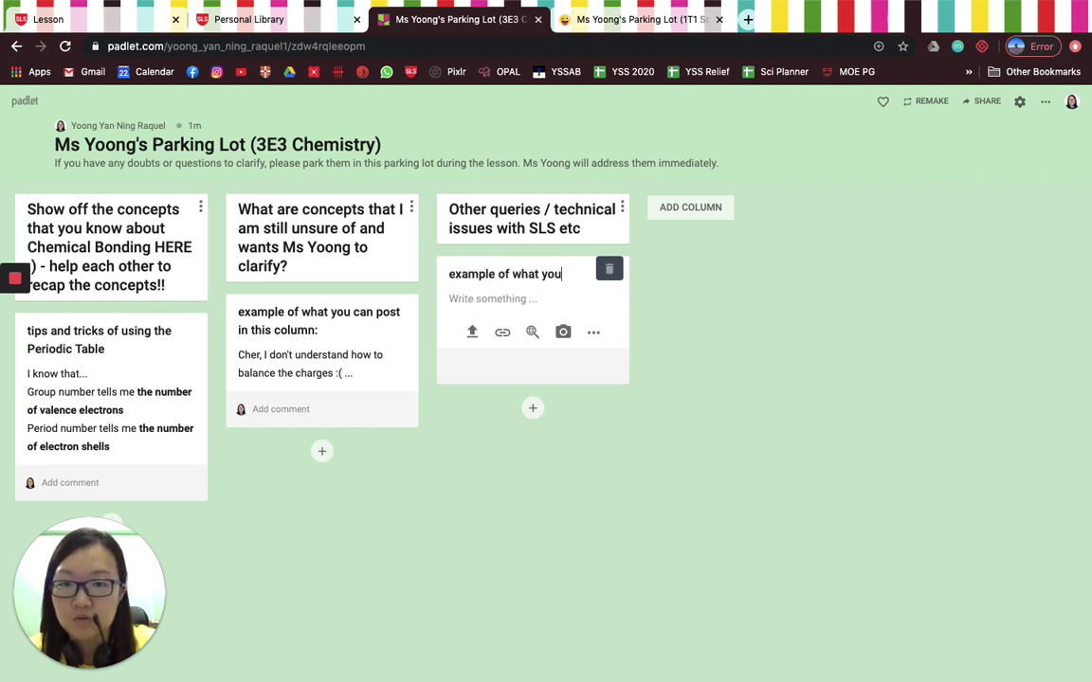
pyautogui.write(' can post in this column:')
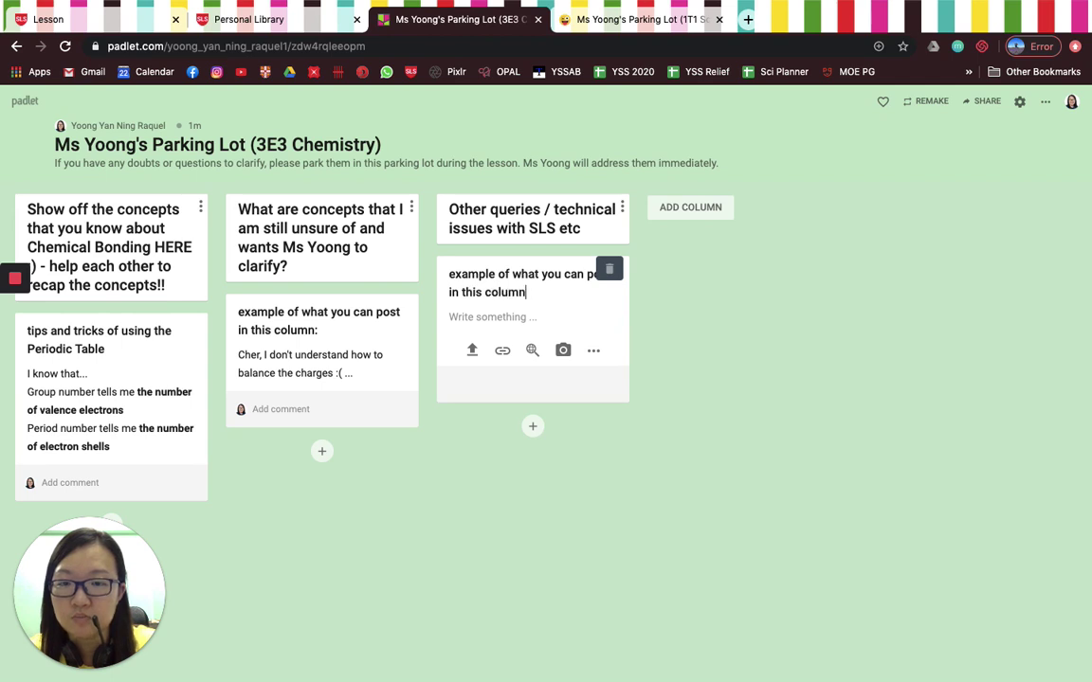
# Step: Write "Cher, SLS is crashing... HELPPPPP" and "or alamak my power trip, cannot charge laptop.. how?" on two lines in the post's body and publish it
pyautogui.click(491, 318)
pyautogui.write('Cher, SLS is crashin')
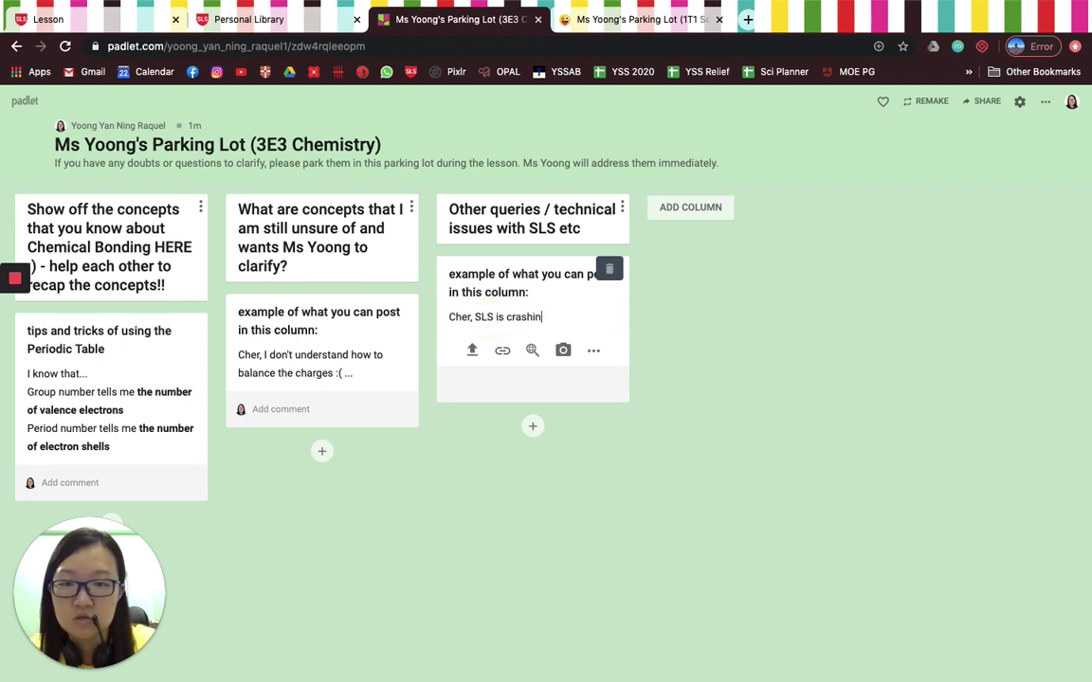
pyautogui.write('g... HELPPPPP')
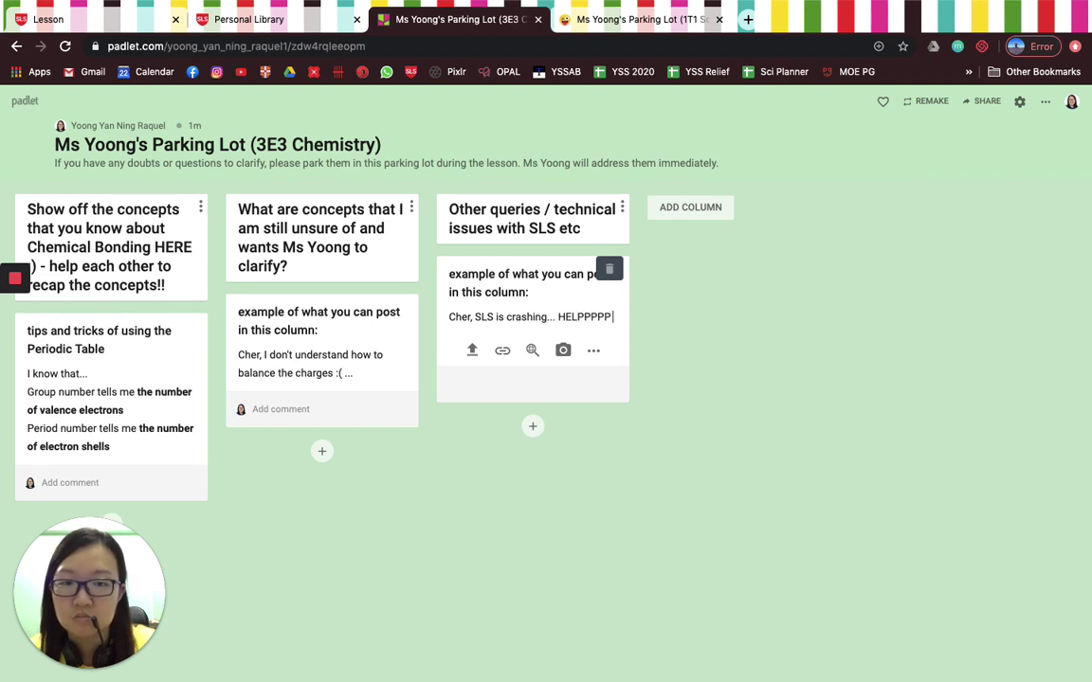
pyautogui.press('Return')
pyautogui.write('or alamak my')
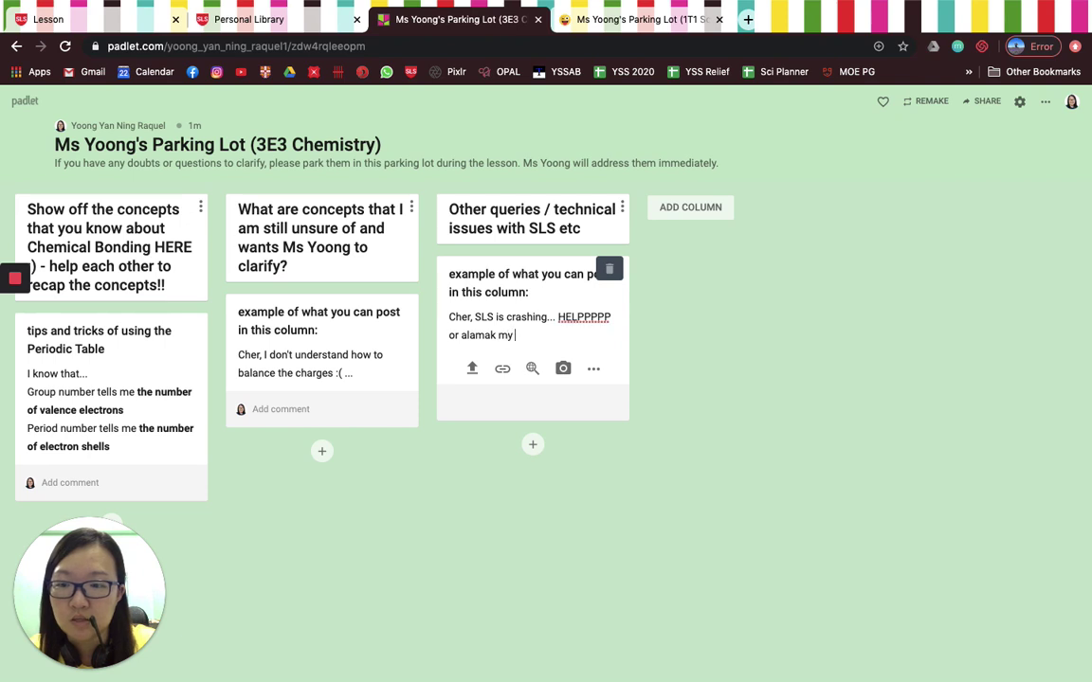
pyautogui.write(' powe')
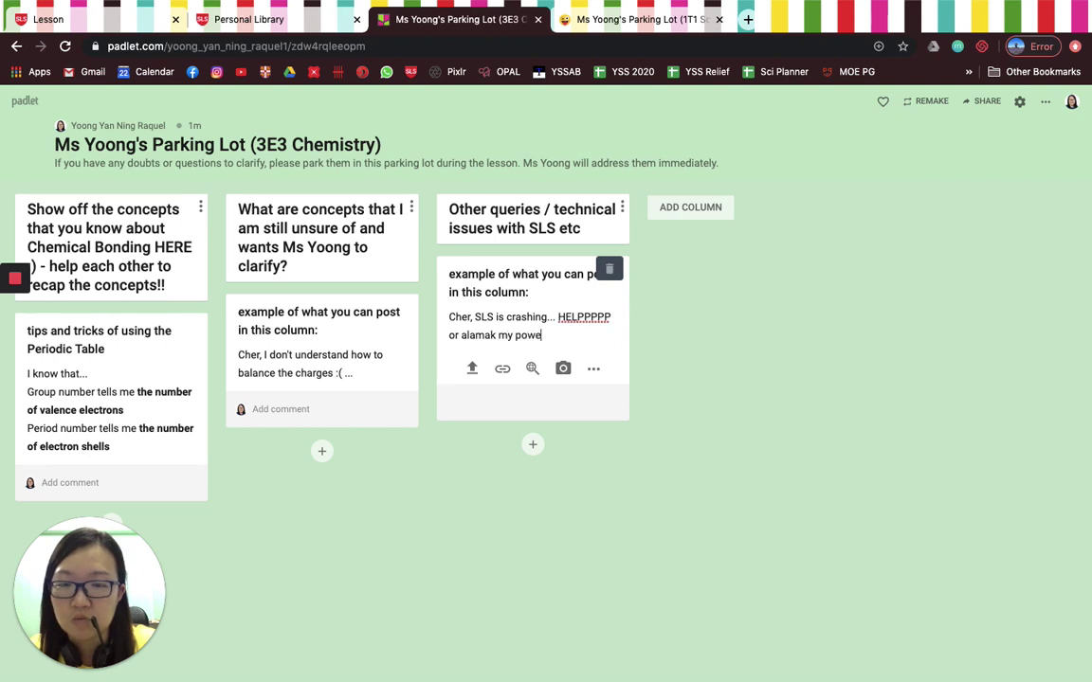
pyautogui.write('r trip, cannot charge laptop.. how?')
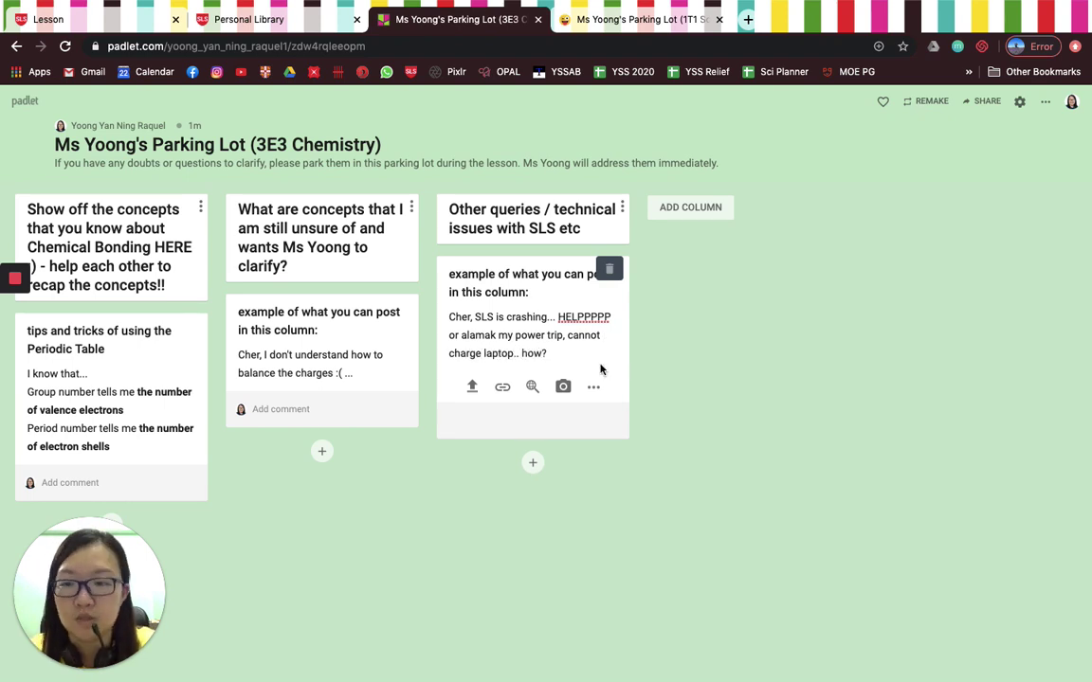
pyautogui.click(673, 497)
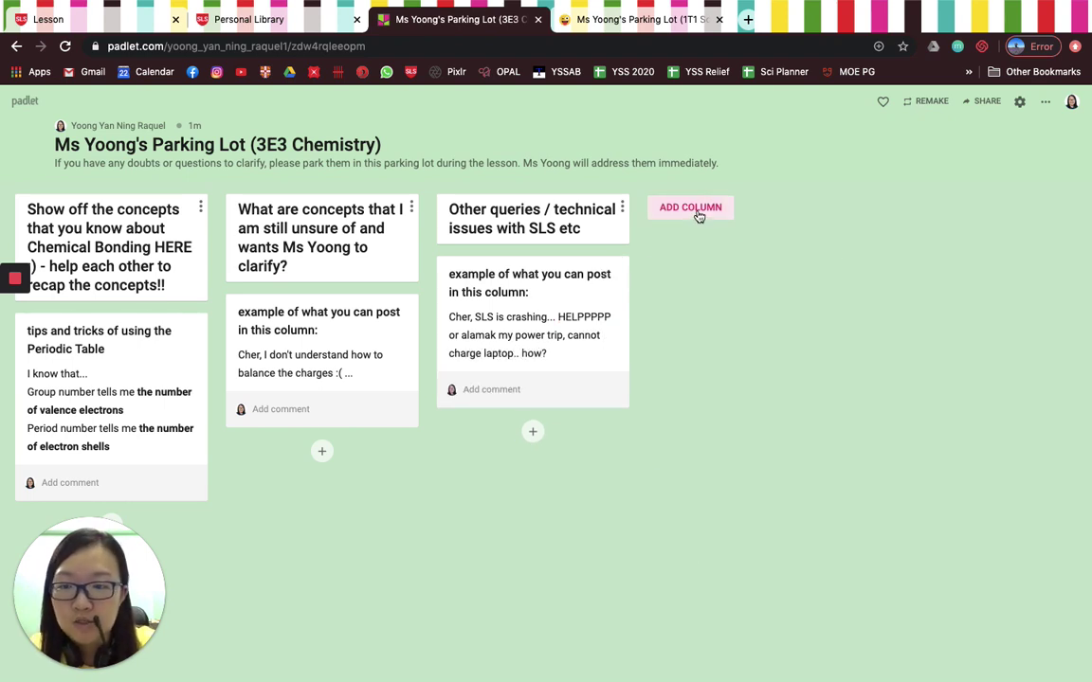
# Step: Add a fourth column named "How are you enjoying today's HBL lesson for Chemistry (leave a feedback)"
pyautogui.click(699, 213)
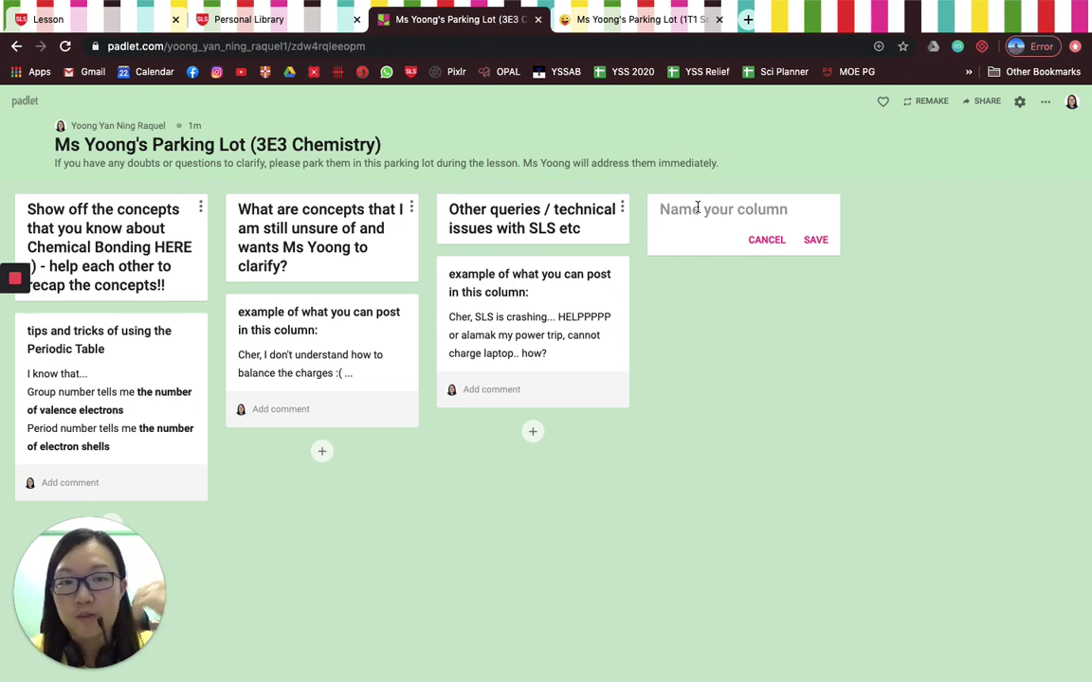
pyautogui.write('How are')
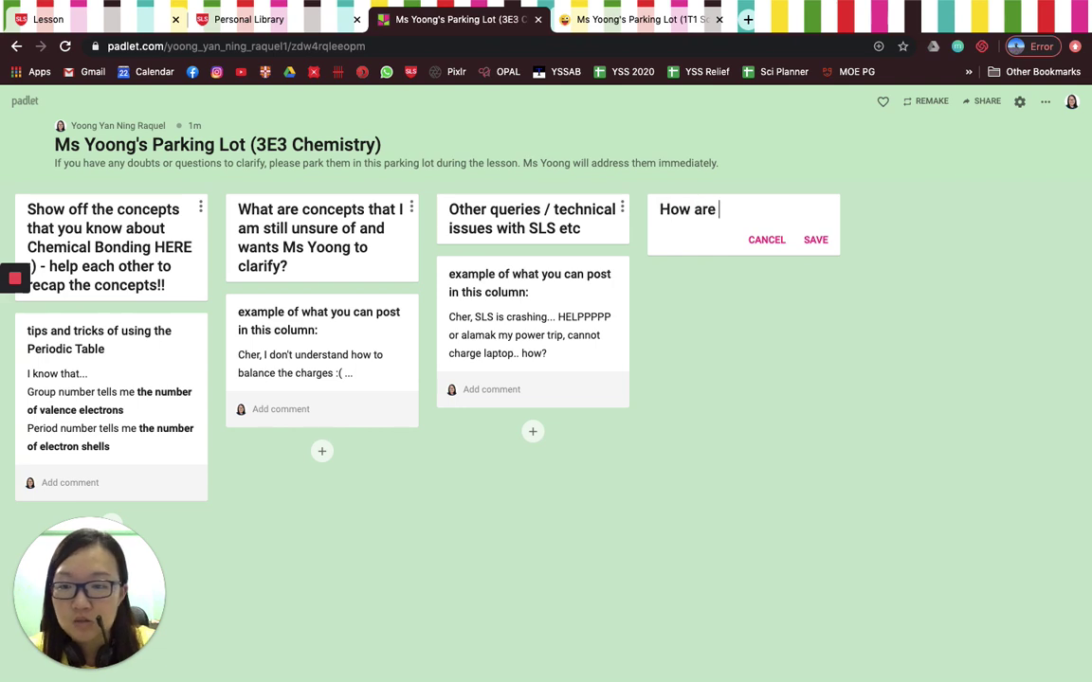
pyautogui.write(' you enjoying ')
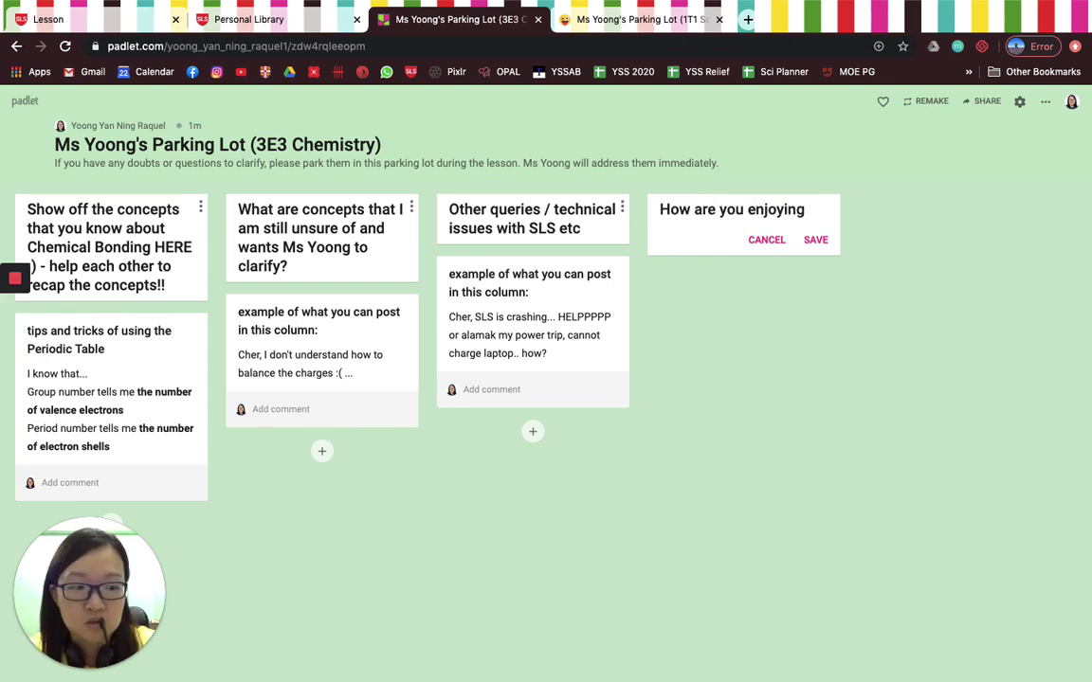
pyautogui.write("today's HBL lesson for Chemistry (leave a feedback)")
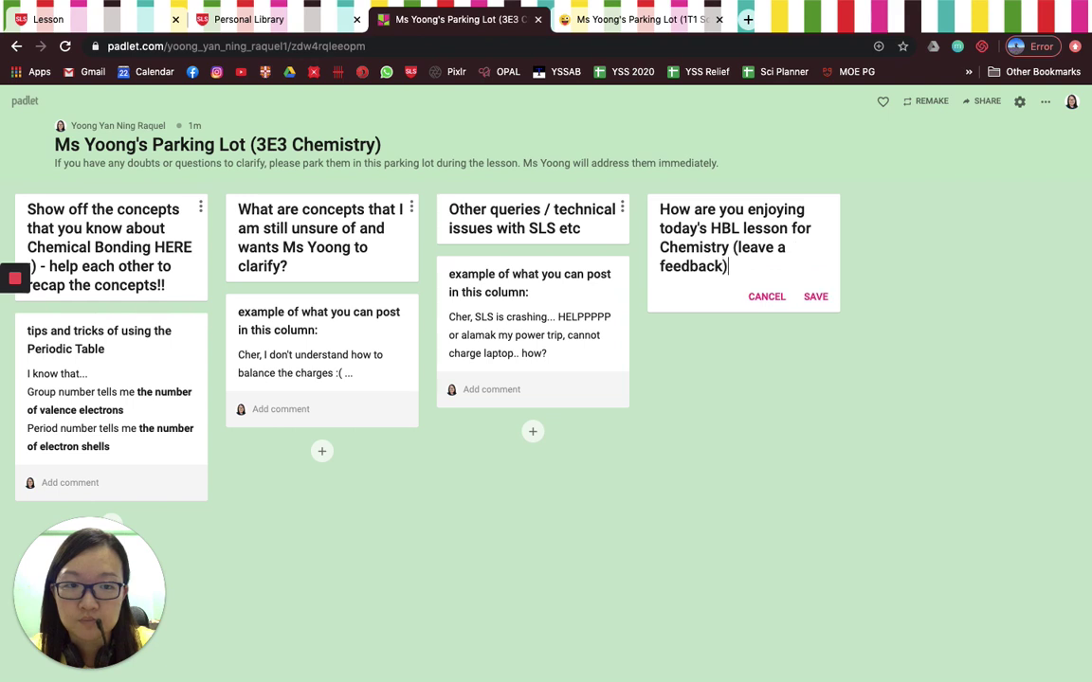
pyautogui.press('Return')
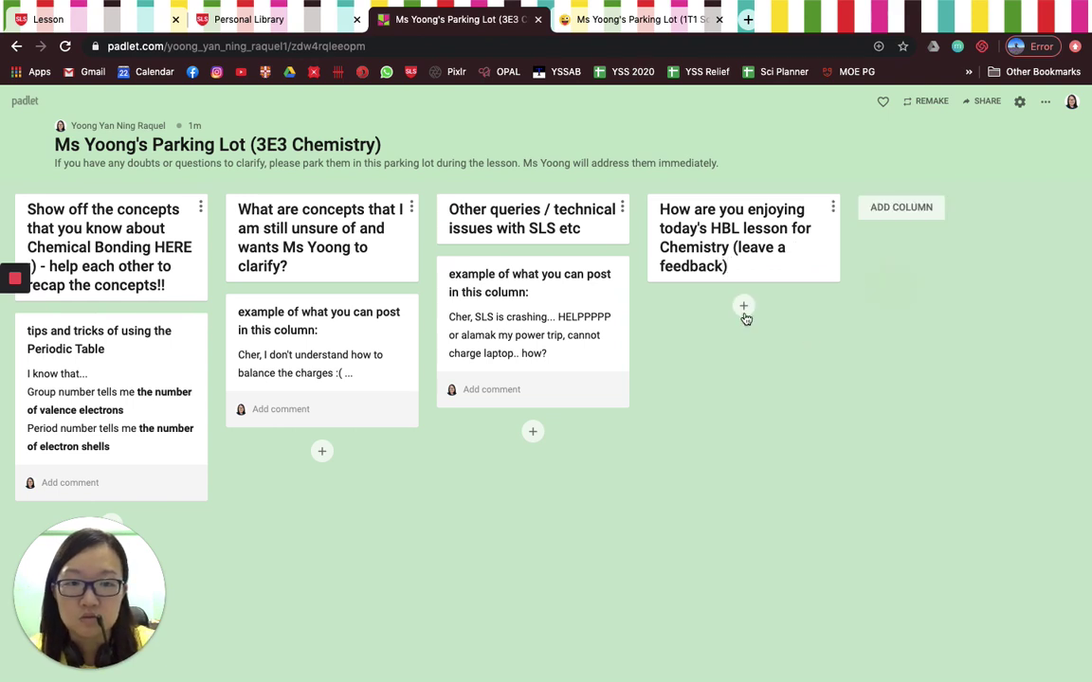
# Step: Start a post in the feedback column titled "example of what you can post to encourage", followed by the teacher's name and "a bit hahaha,"
pyautogui.click(745, 306)
pyautogui.write('exam')
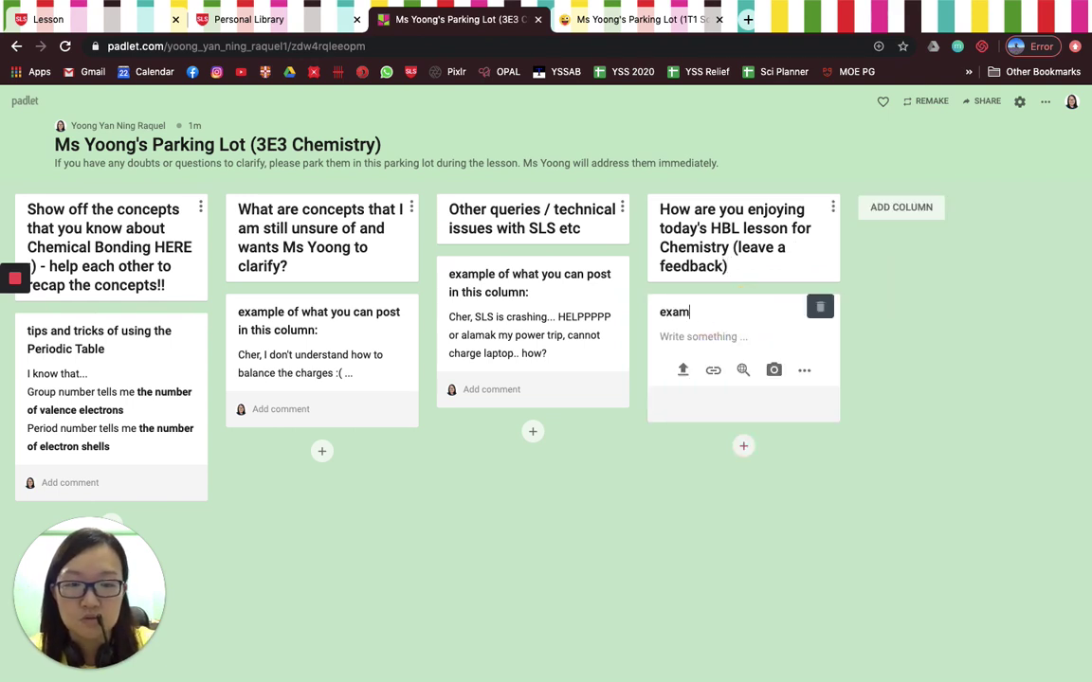
pyautogui.write('ple of what you can post to encourage ')
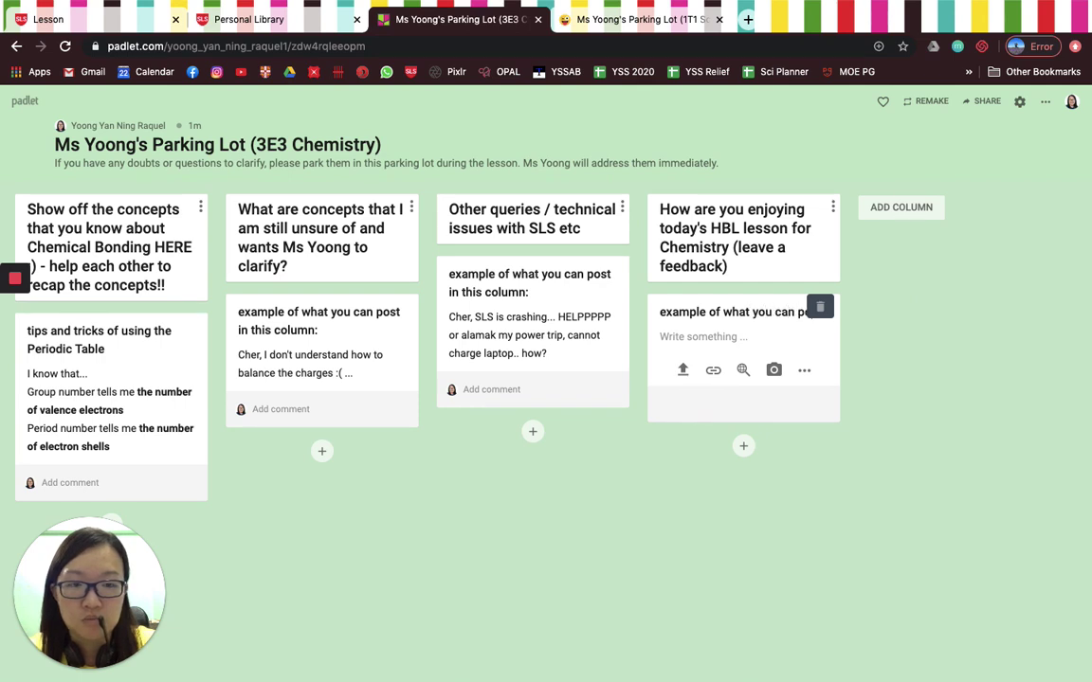
pyautogui.write('Ms Yoong a bit hahaha, ')
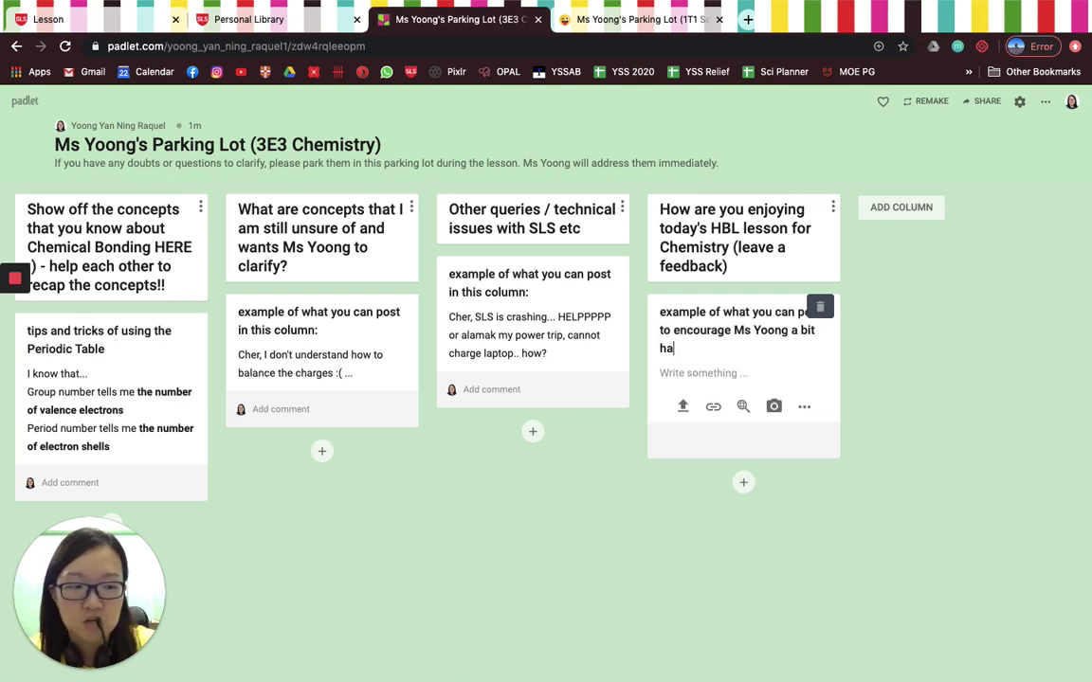
# Step: Complete the feedback post's title with "bcos it is really not easy to plan this lesson ok :')"
pyautogui.write('bcos it is')
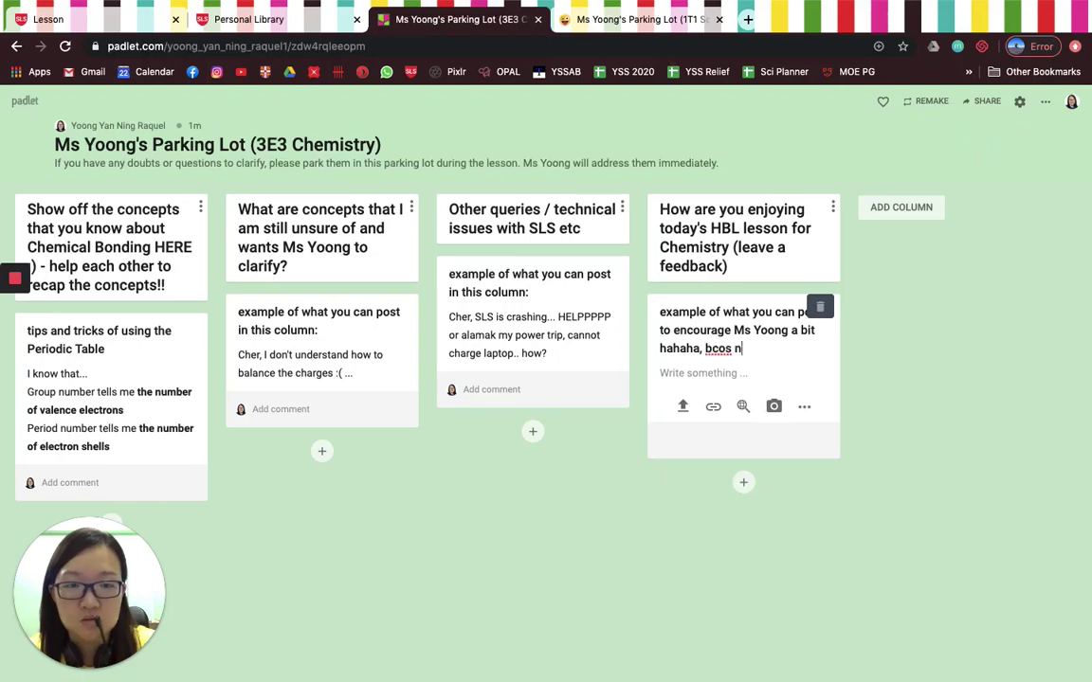
pyautogui.write(' really not')
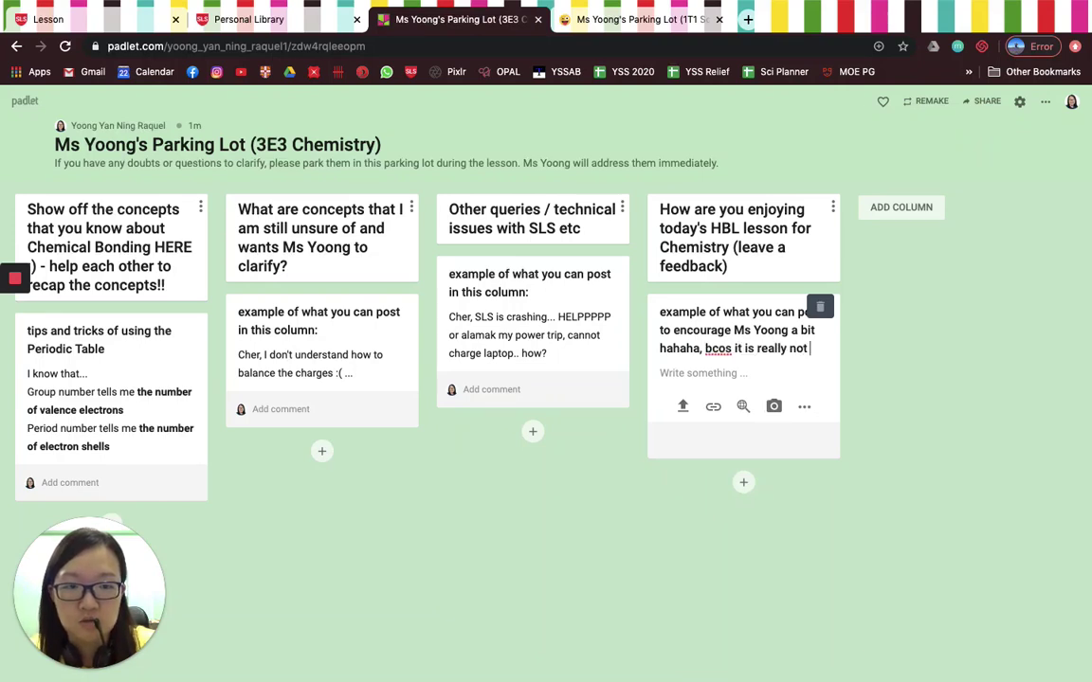
pyautogui.write(' easy to plan this lesson ok :')
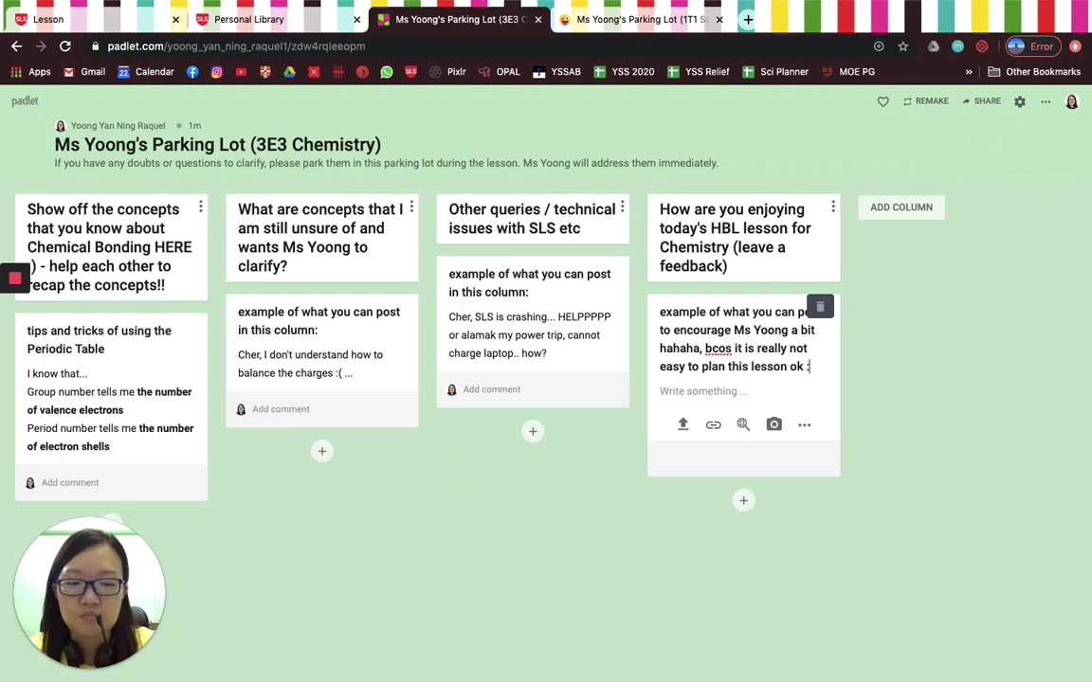
# Step: Write "OOOOH", the teacher's name and "YOU ARE SO COOOLZ" in capitals in the feedback post's body and publish it
pyautogui.click(712, 390)
pyautogui.write('MS')
pyautogui.press('BackSpace')
pyautogui.press('BackSpace')
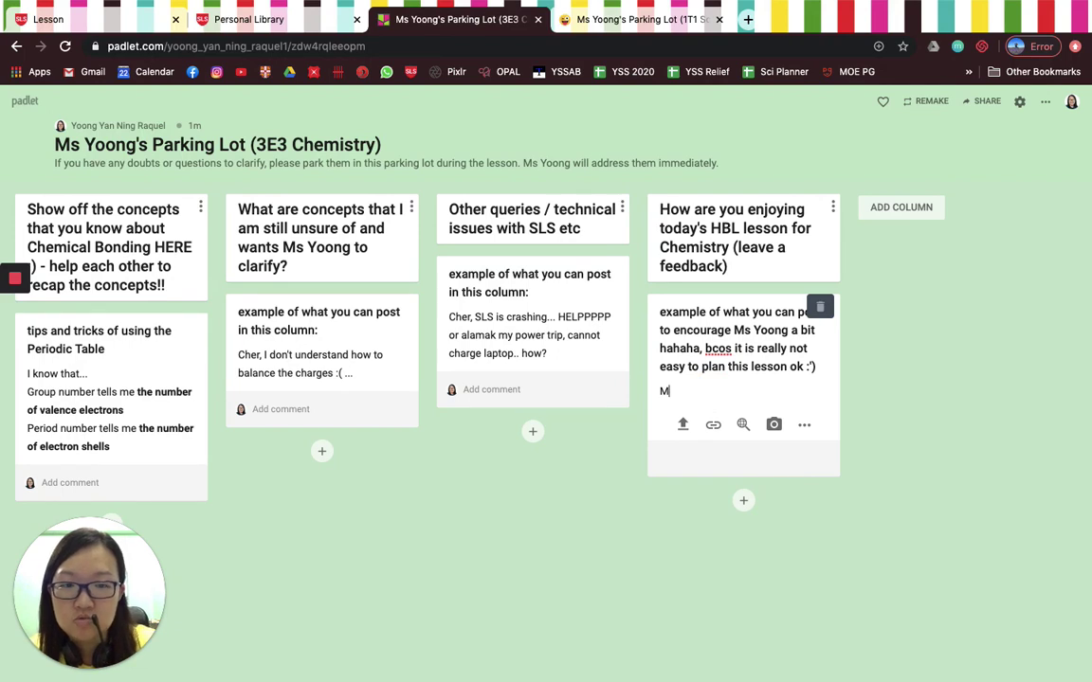
pyautogui.write('OOOOH MS YOONG YO')
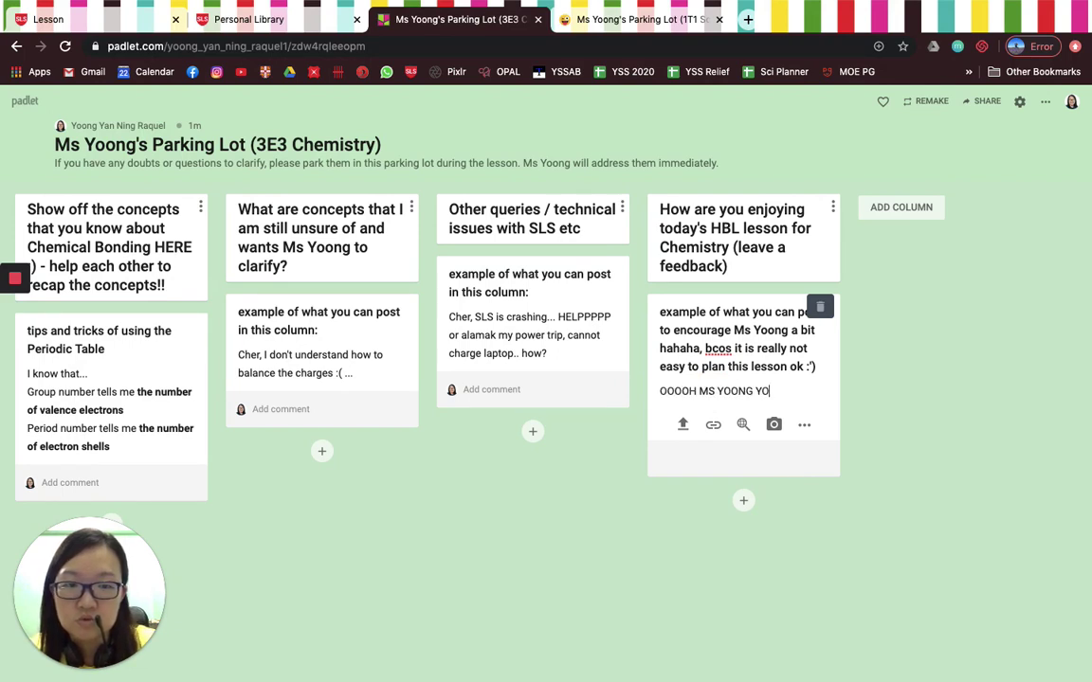
pyautogui.write('U ARE SO COOOLZ')
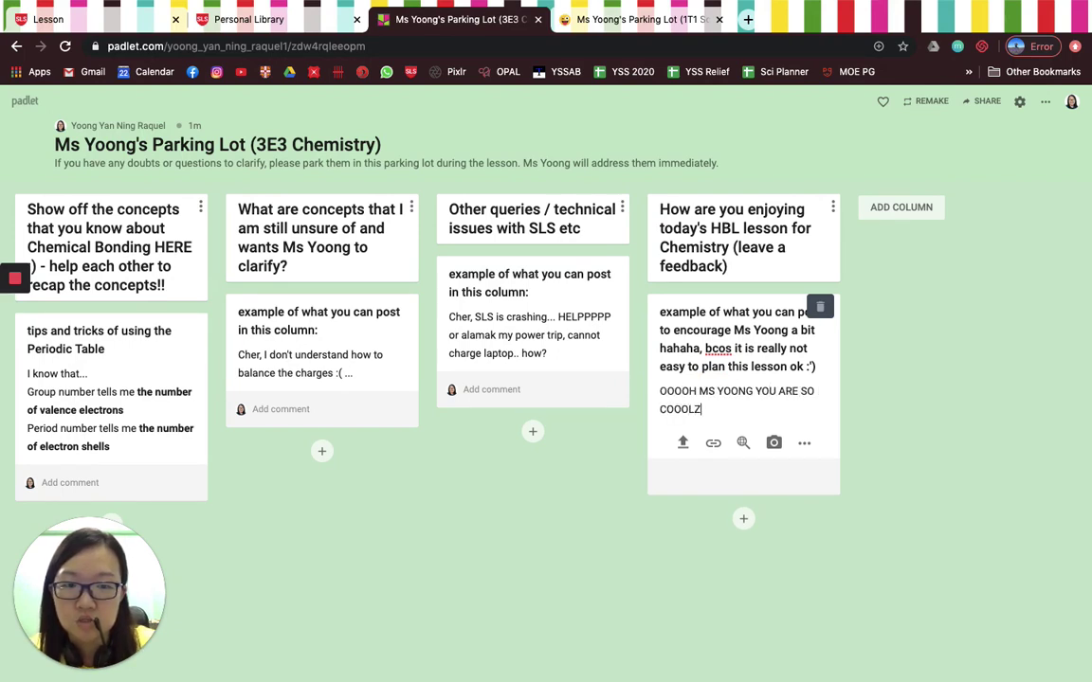
pyautogui.click(908, 346)
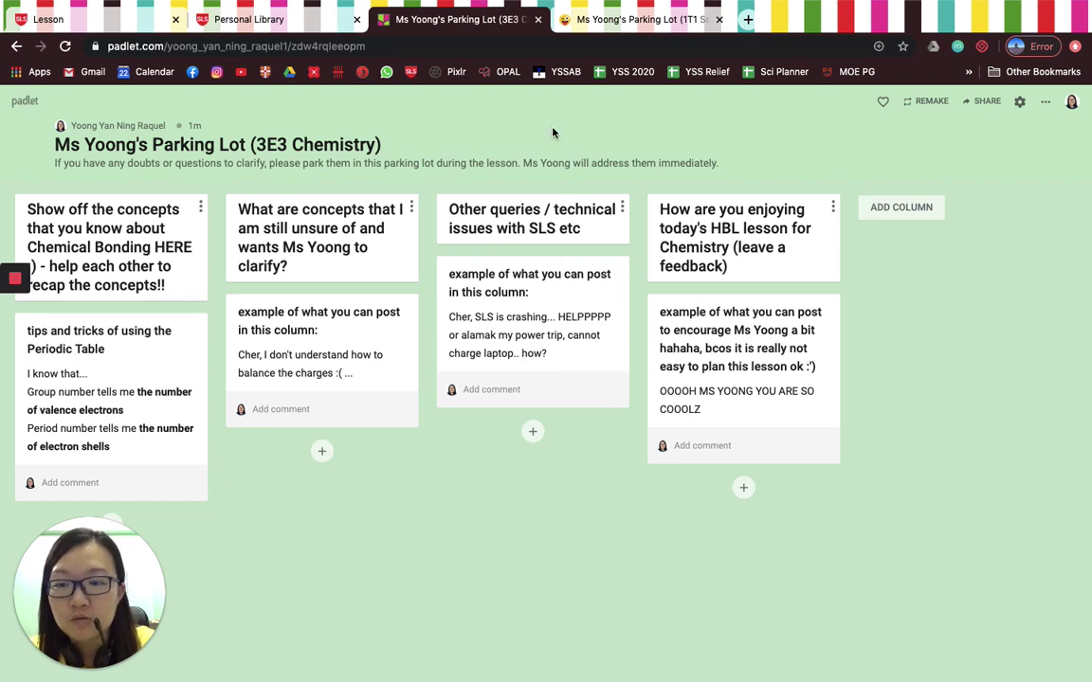
# Step: Switch to the 1T1 Science parking lot and read the student comments in the Water Pollution concepts column
pyautogui.click(637, 17)
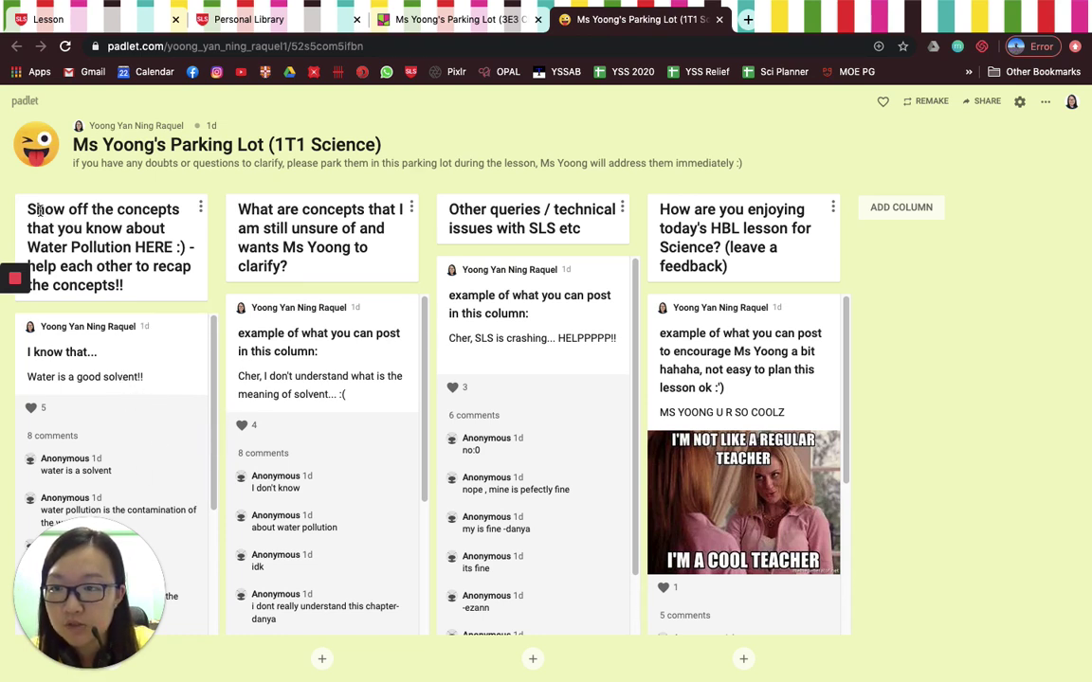
pyautogui.moveTo(29, 207)
pyautogui.mouseDown()
pyautogui.moveTo(73, 210)
pyautogui.moveTo(28, 207)
pyautogui.mouseUp()
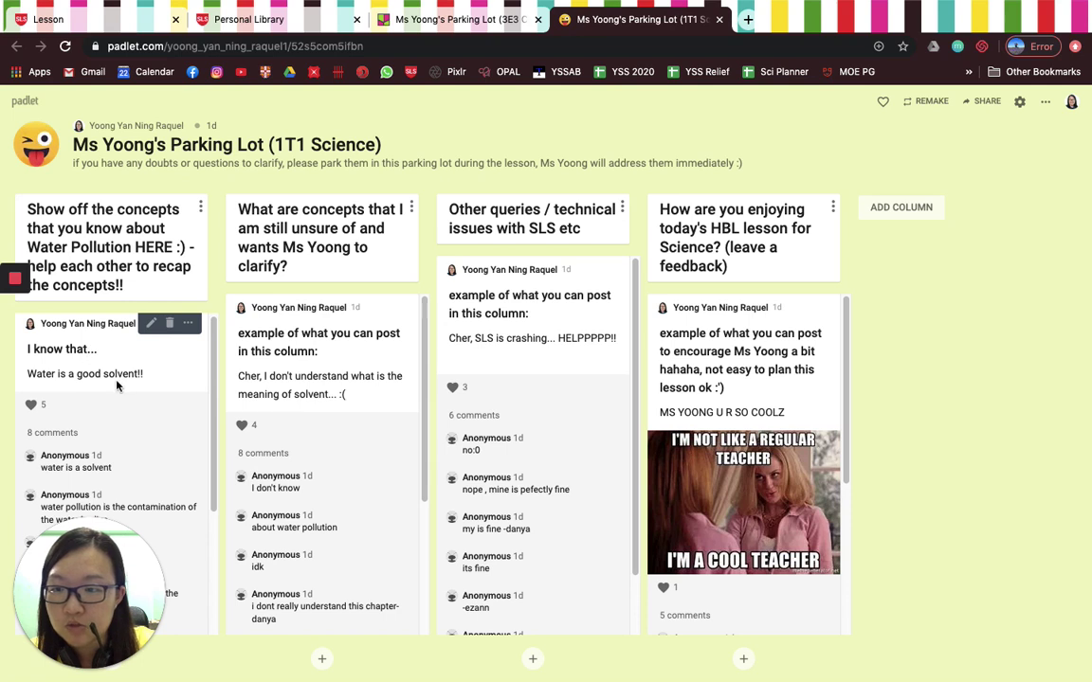
pyautogui.scroll(-1, 151, 406)
pyautogui.moveTo(210, 381); pyautogui.dragTo(207, 490)
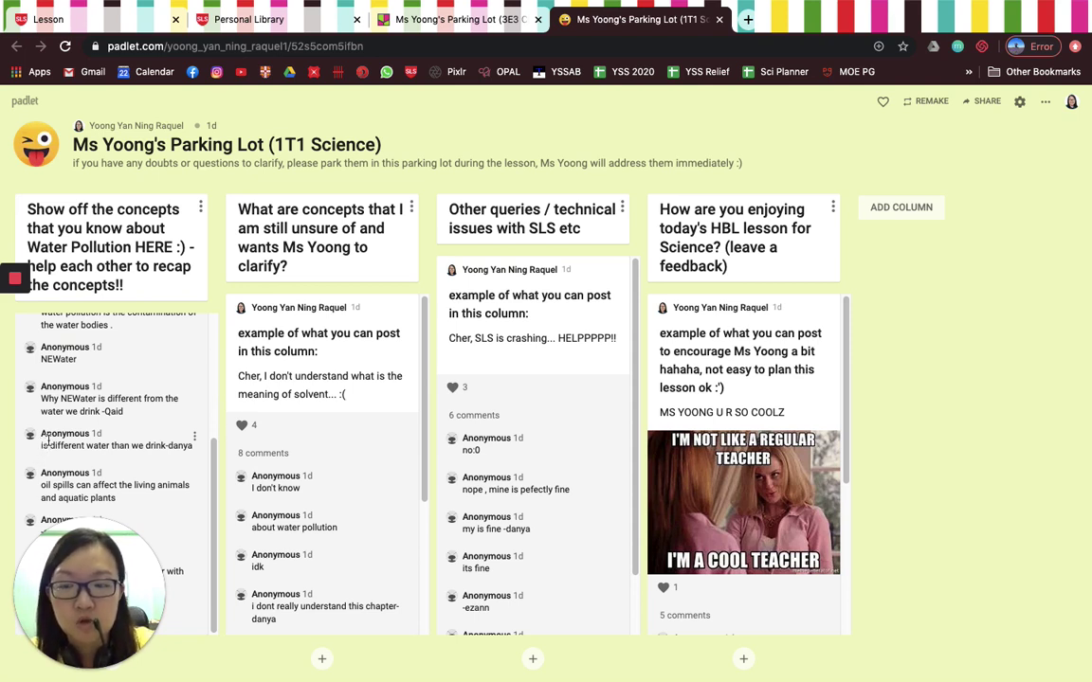
pyautogui.moveTo(98, 376)
pyautogui.mouseDown()
pyautogui.moveTo(123, 416)
pyautogui.moveTo(102, 381)
pyautogui.mouseUp()
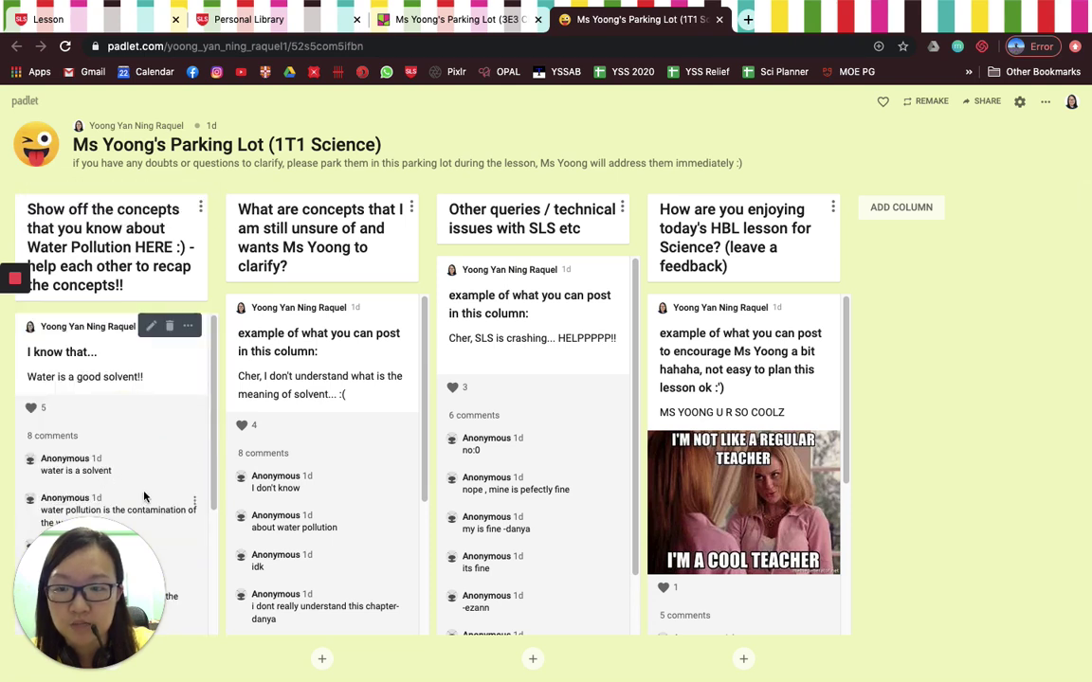
pyautogui.scroll(-5, 144, 497)
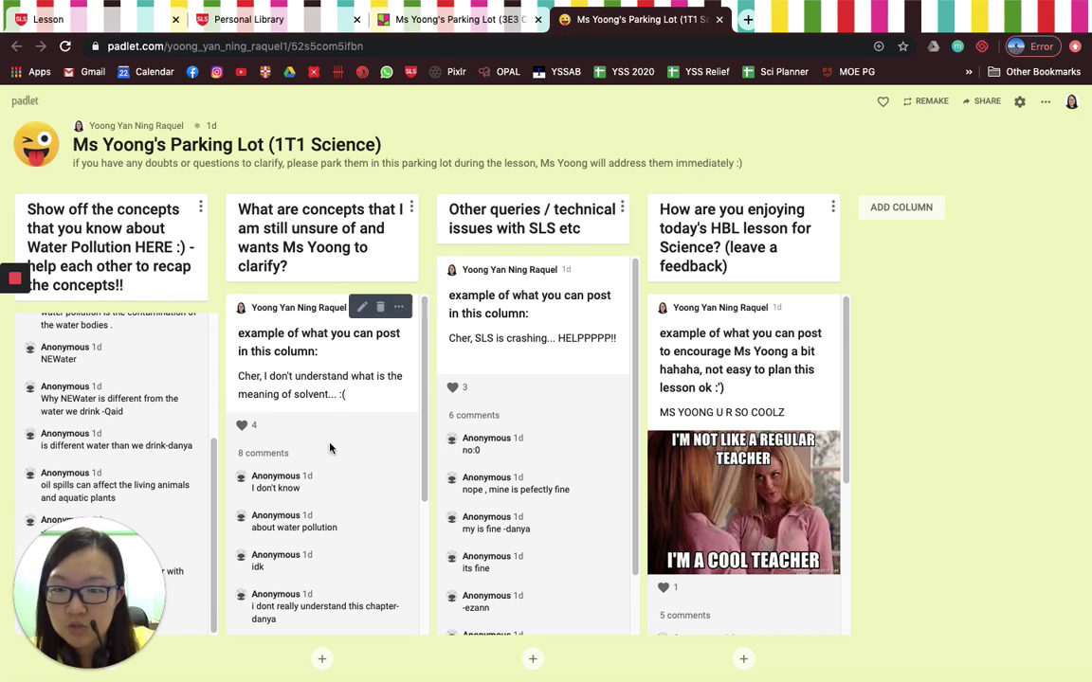
# Step: Read the student comments in the unsure concepts, technical issues and lesson feedback columns of the 1T1 Science parking lot
pyautogui.scroll(-4, 322, 493)
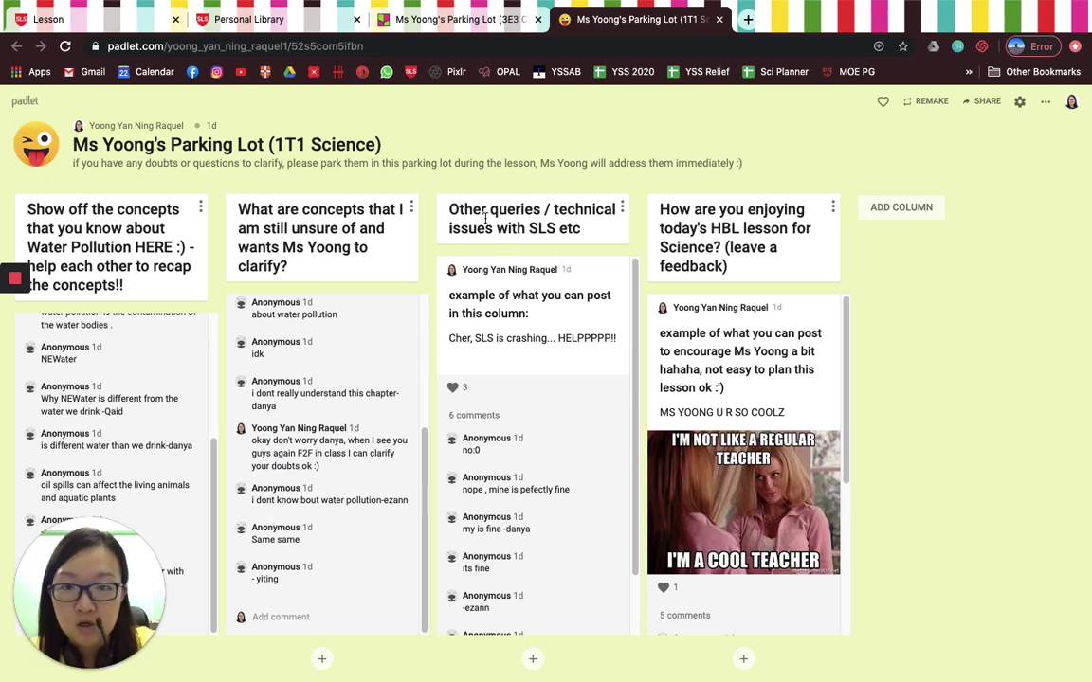
pyautogui.scroll(-2, 539, 385)
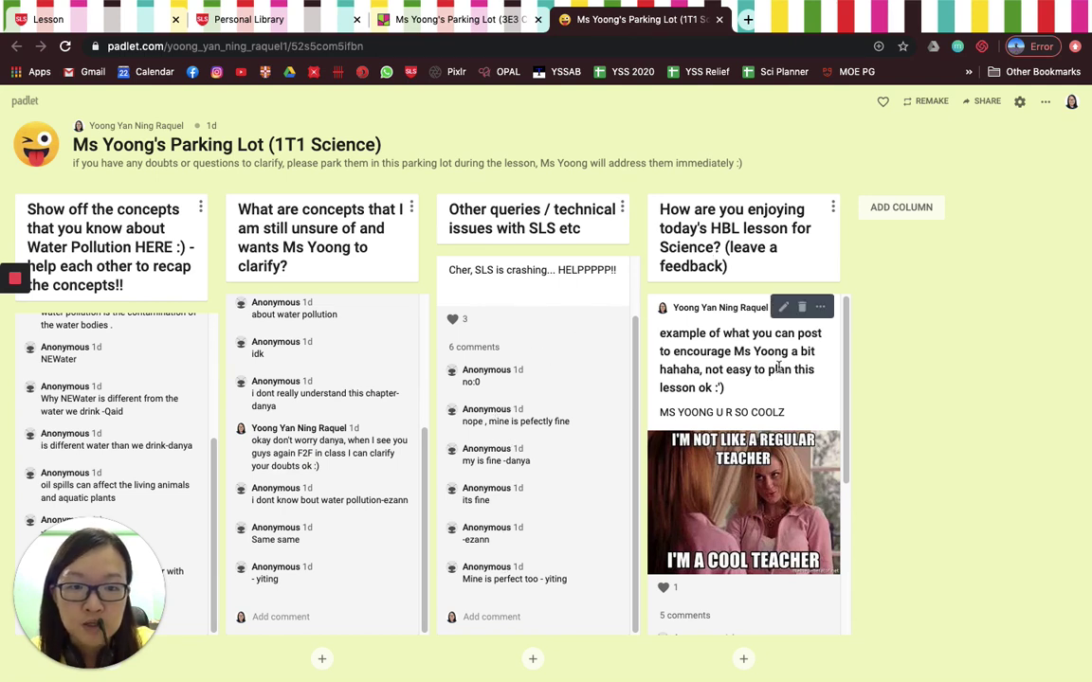
pyautogui.scroll(-1, 755, 343)
pyautogui.scroll(1, 766, 348)
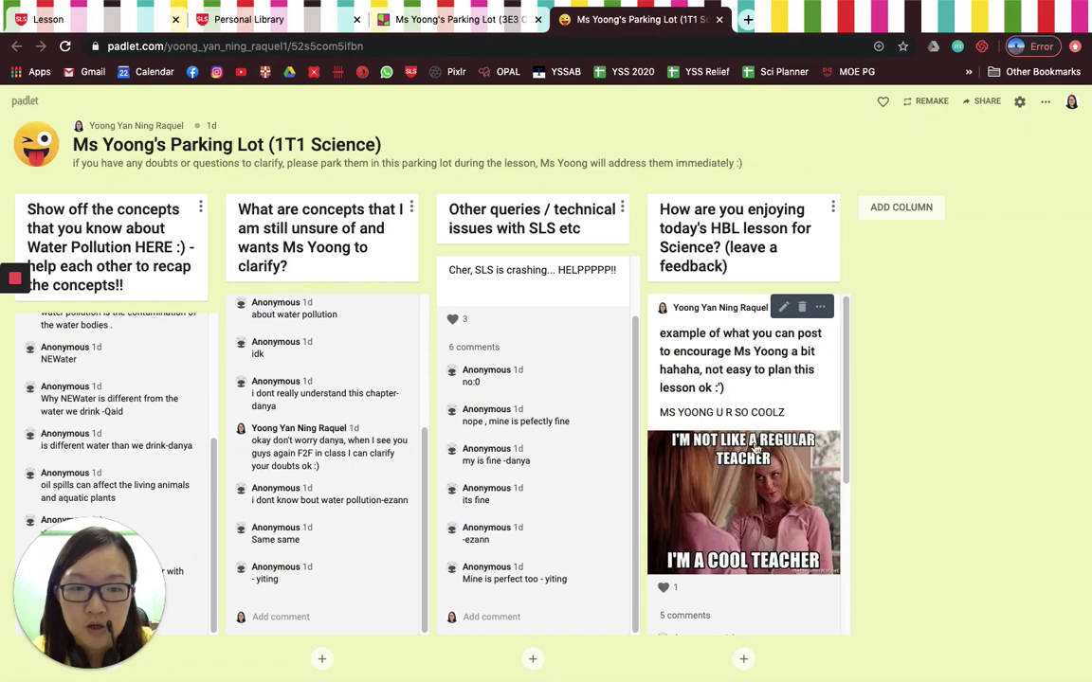
pyautogui.scroll(-4, 748, 455)
pyautogui.scroll(-2, 749, 474)
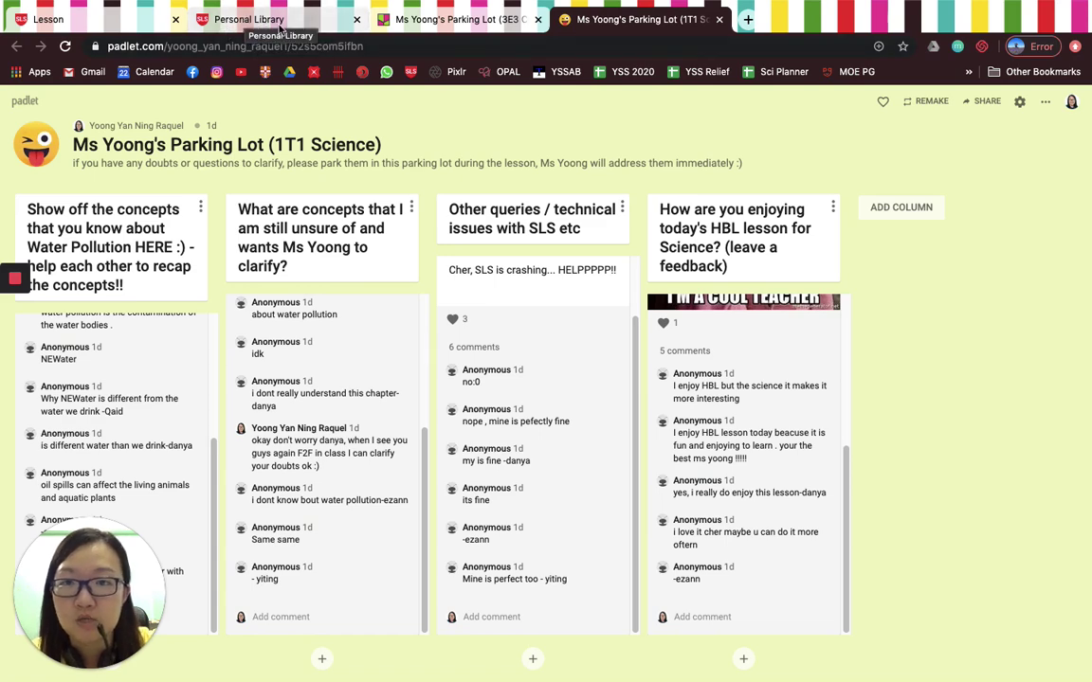
# Step: Review the 1T1 Science parking lot as embedded in the SLS lesson editor and lesson view, and return to its Padlet board
pyautogui.click(248, 25)
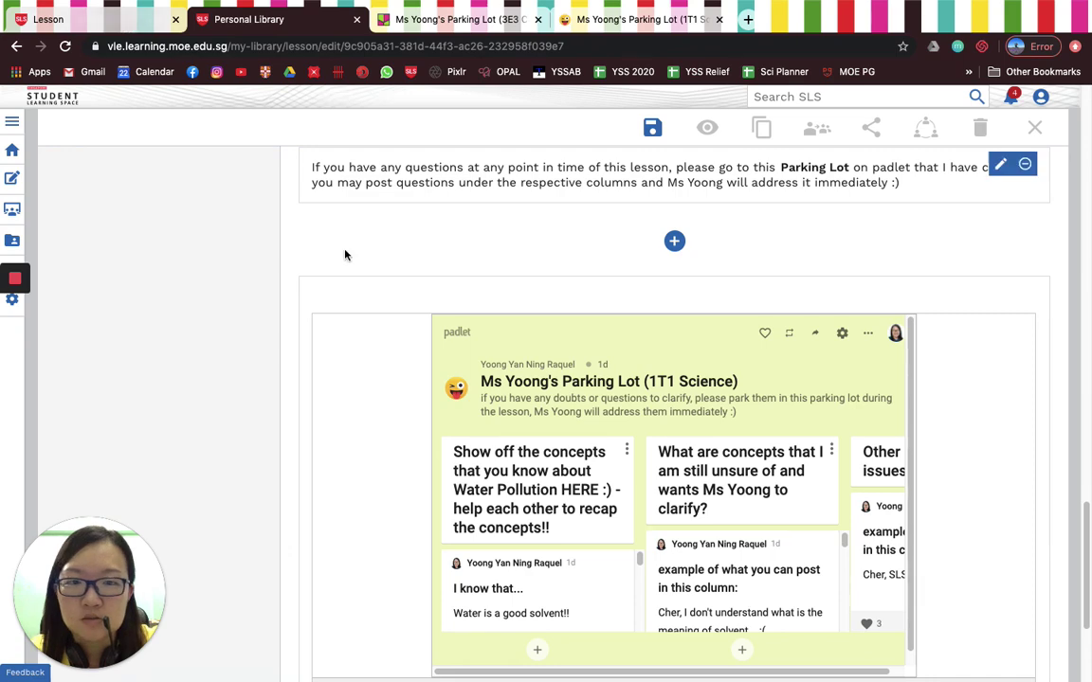
pyautogui.click(45, 7)
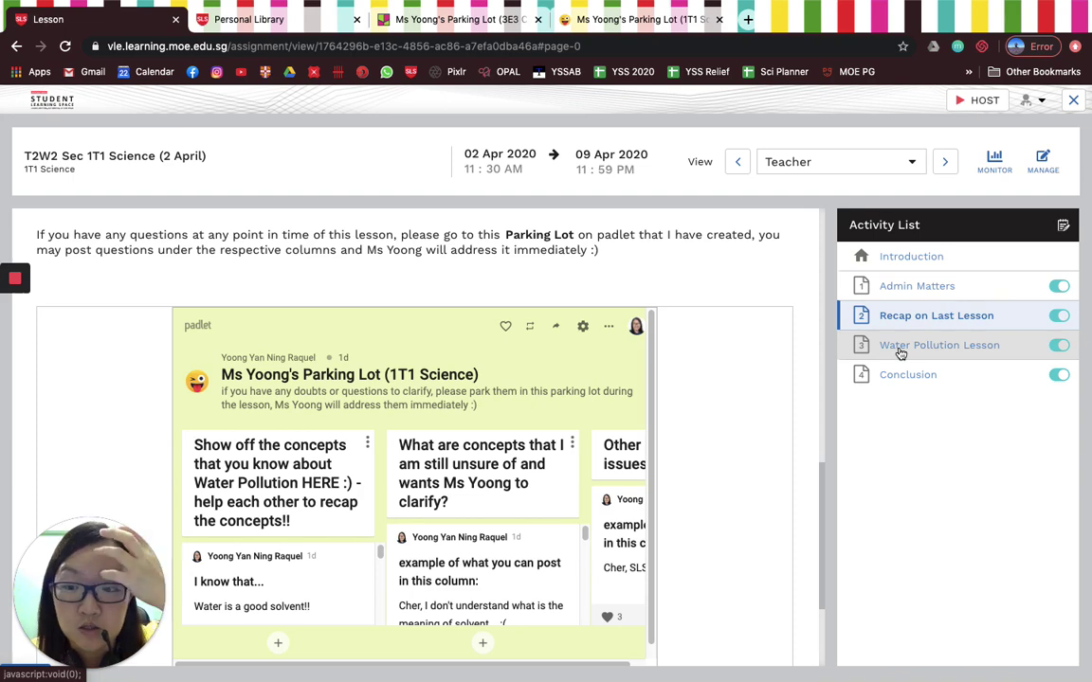
pyautogui.click(455, 19)
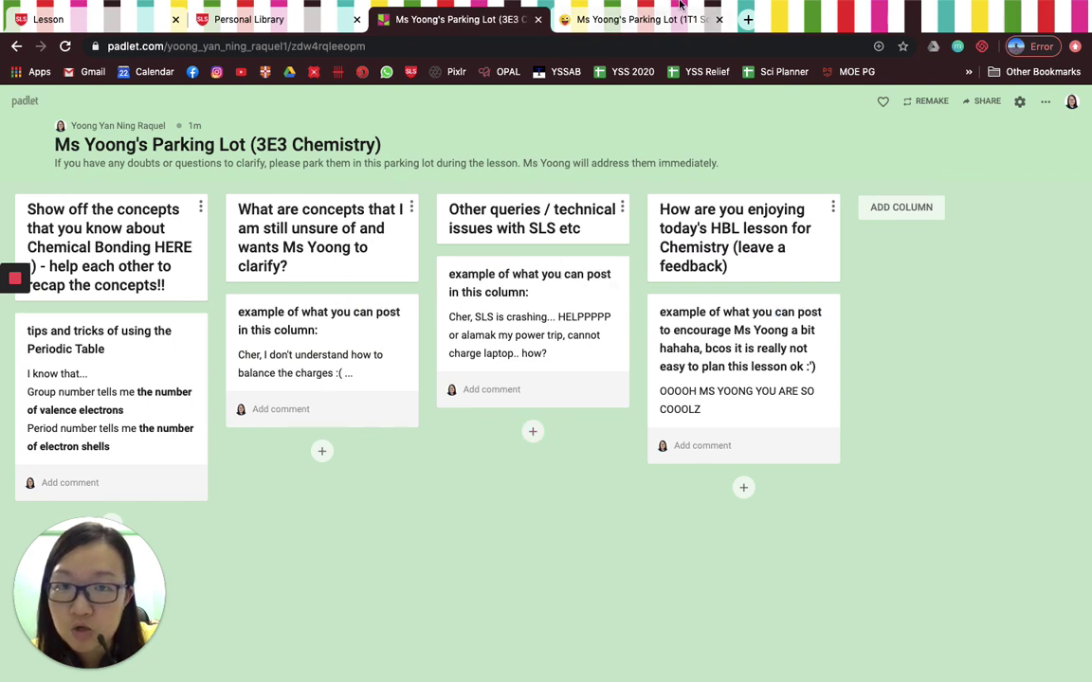
pyautogui.click(585, 19)
pyautogui.scroll(5, 313, 398)
pyautogui.scroll(-5, 331, 417)
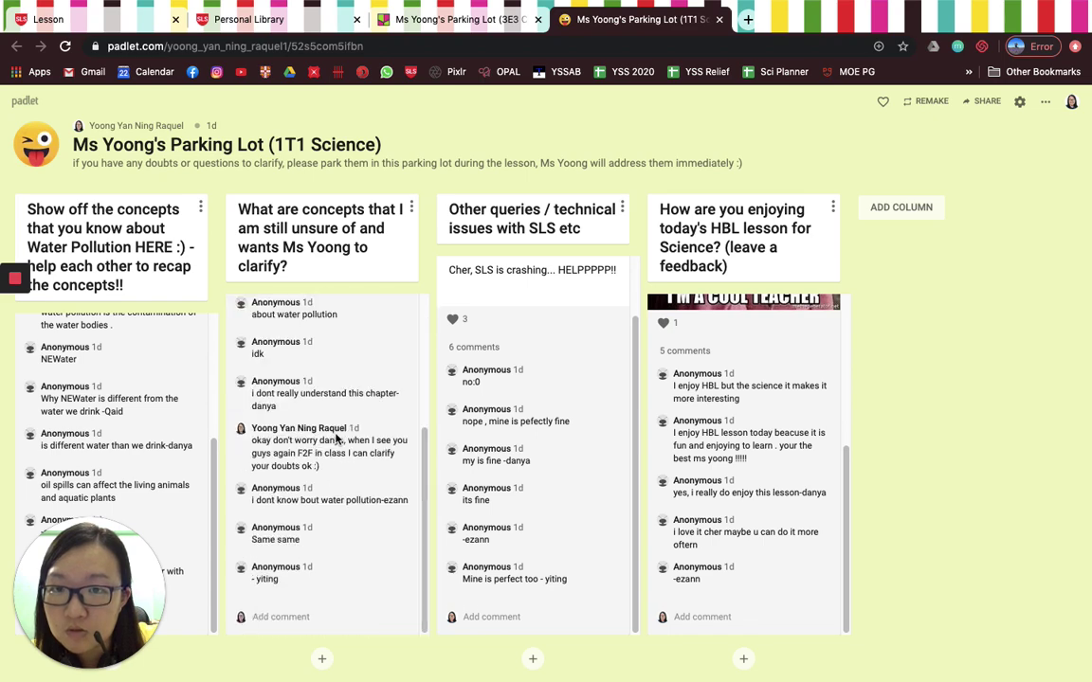
# Step: Search the web for padlet in a new tab, go to the Padlet dashboard and open the 3N3 Chemistry parking lot
pyautogui.click(746, 19)
pyautogui.write('PADLET')
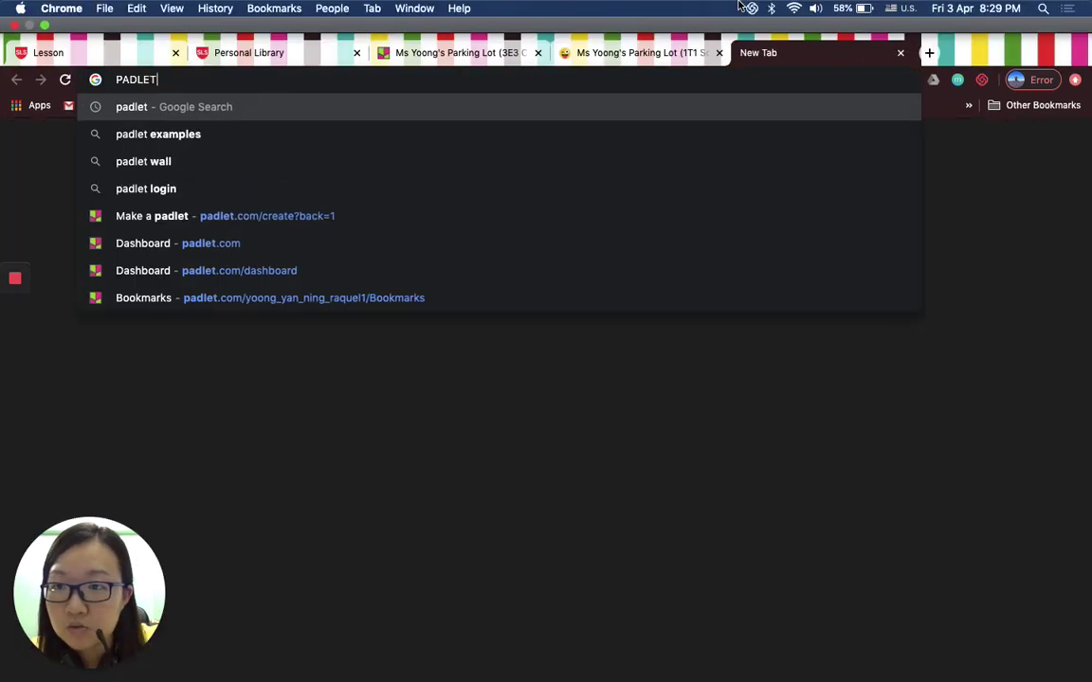
pyautogui.press('Return')
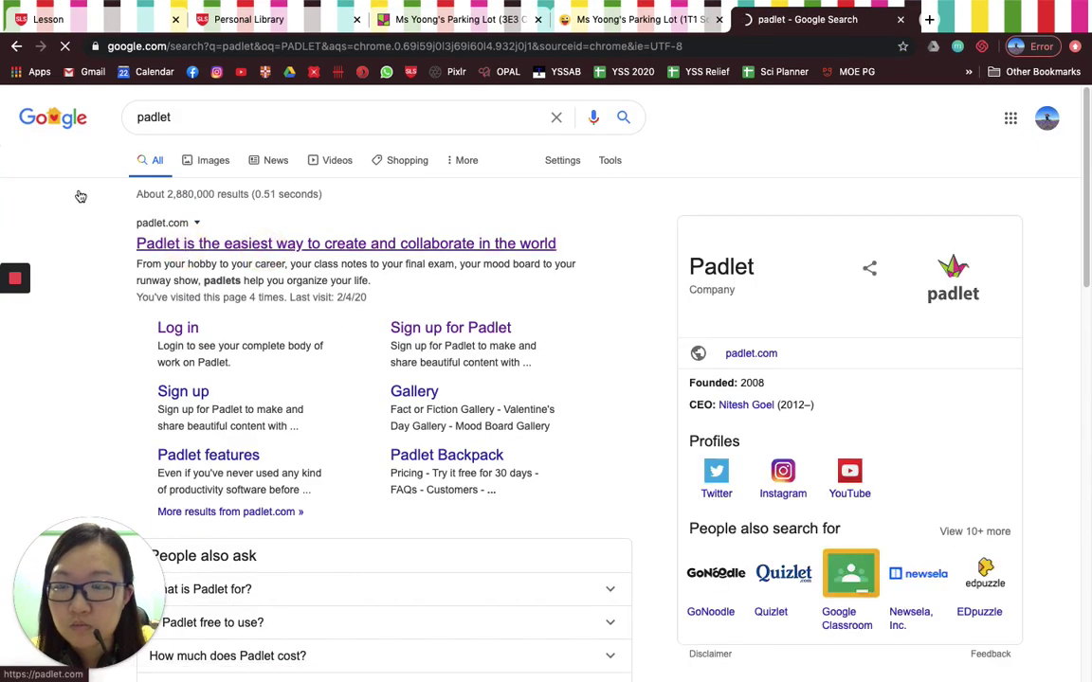
pyautogui.click(146, 244)
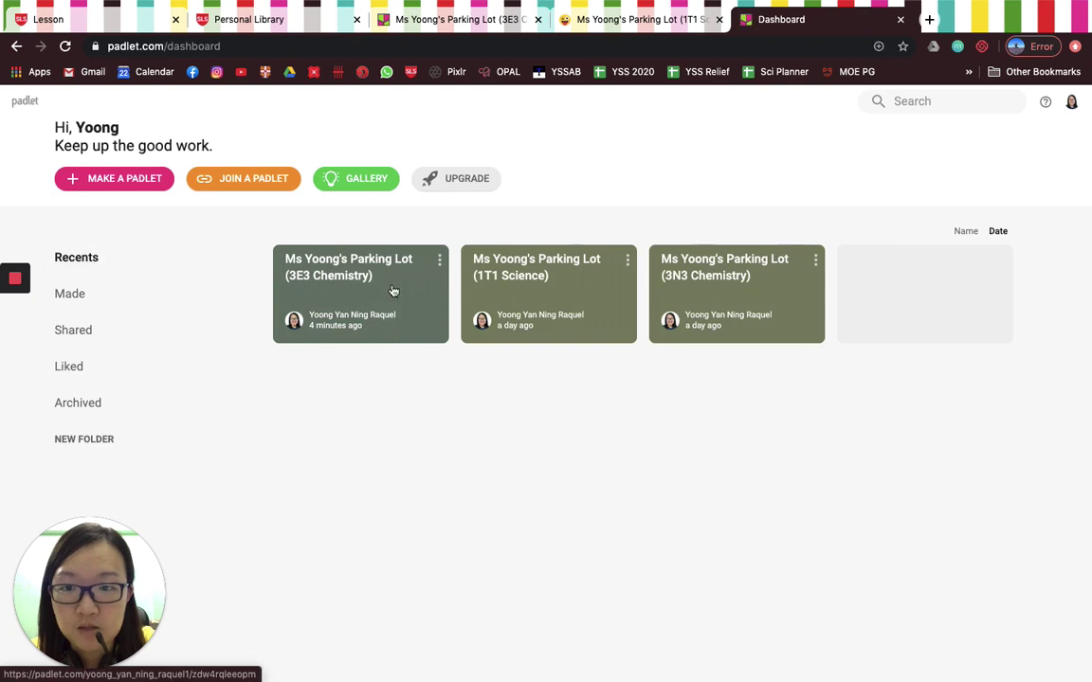
pyautogui.click(719, 291)
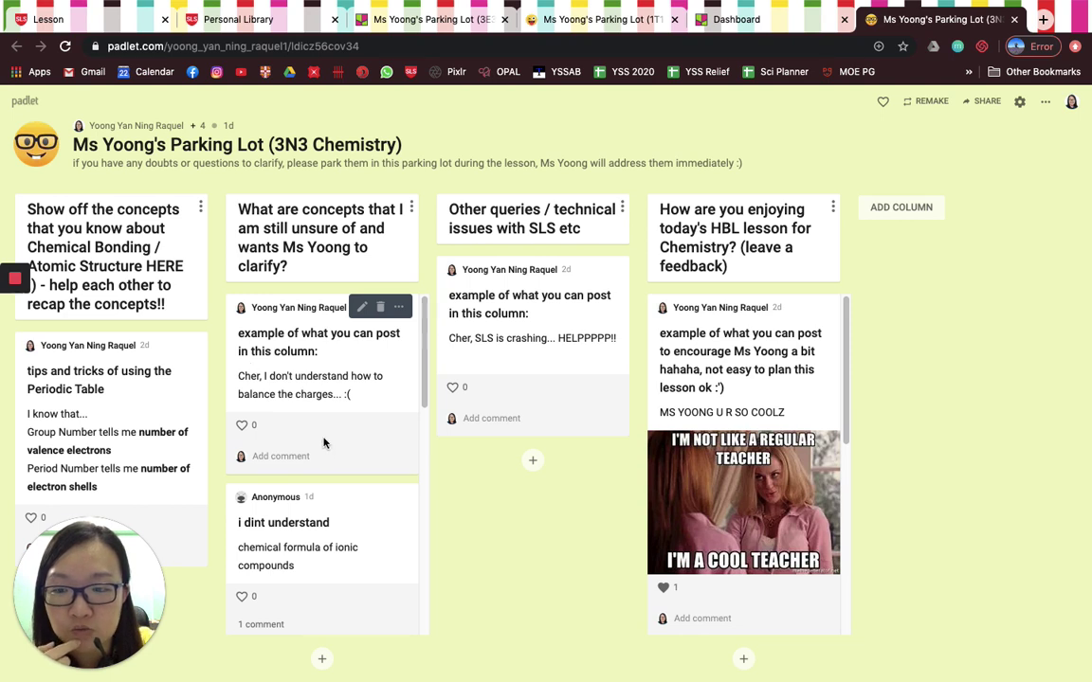
# Step: View the handwritten notes image in the "hi students, see if this helps" post at full size and close it
pyautogui.moveTo(424, 403); pyautogui.dragTo(424, 608)
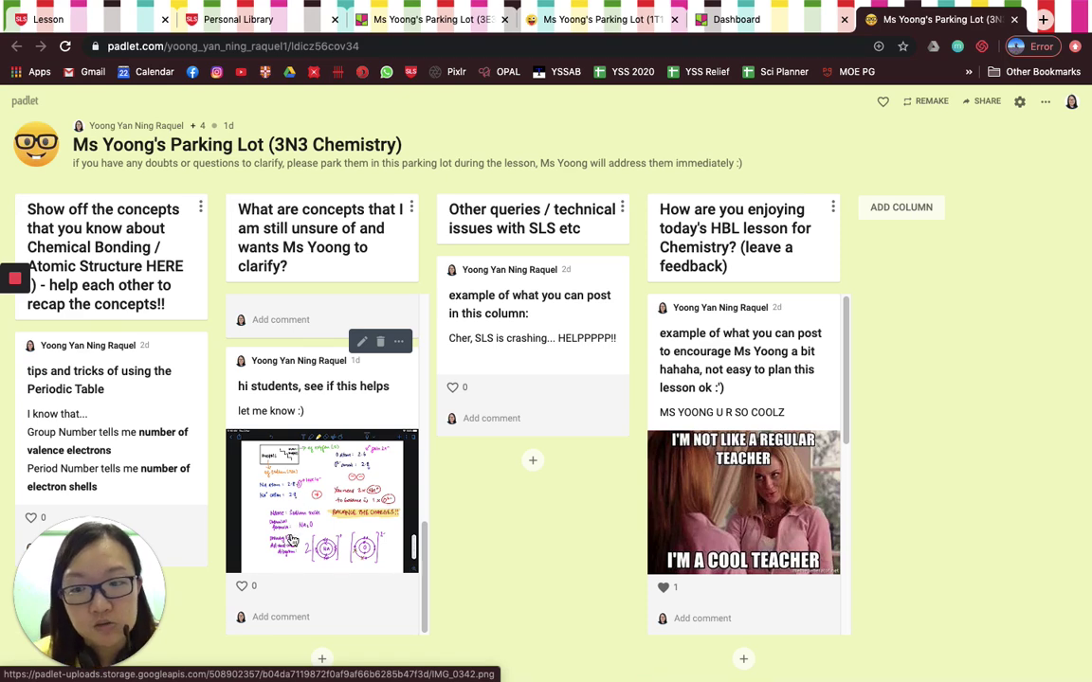
pyautogui.click(344, 499)
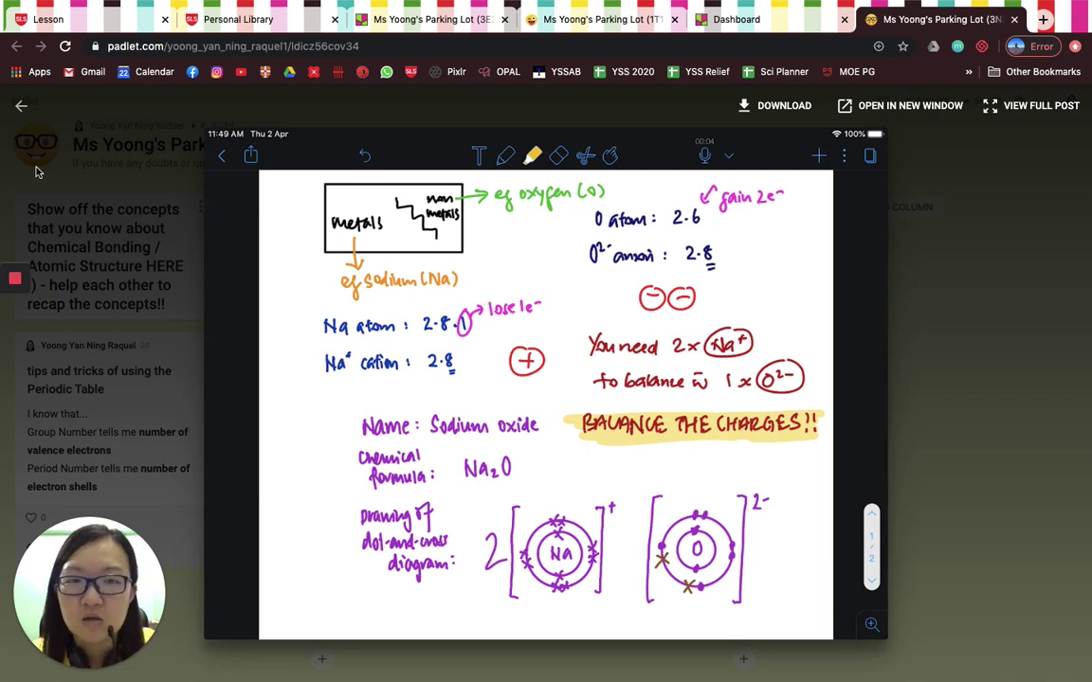
pyautogui.click(21, 109)
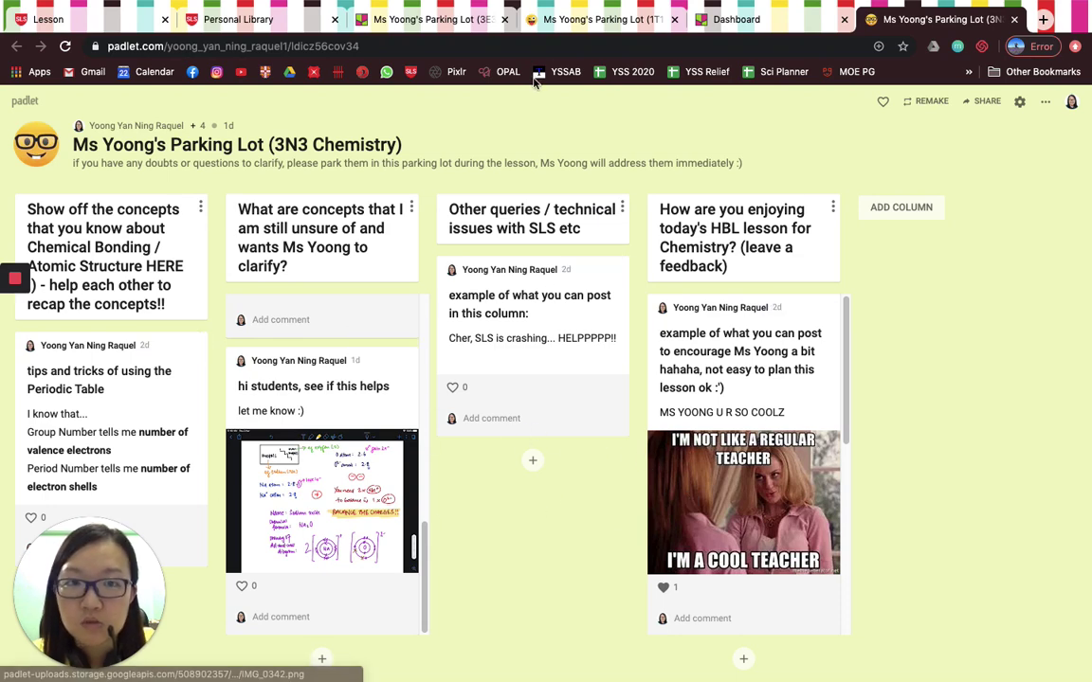
# Step: Return to the SLS lesson editor and open activity 5, "How to Embed Padlet (Parking Lot) into SLS"
pyautogui.click(716, 20)
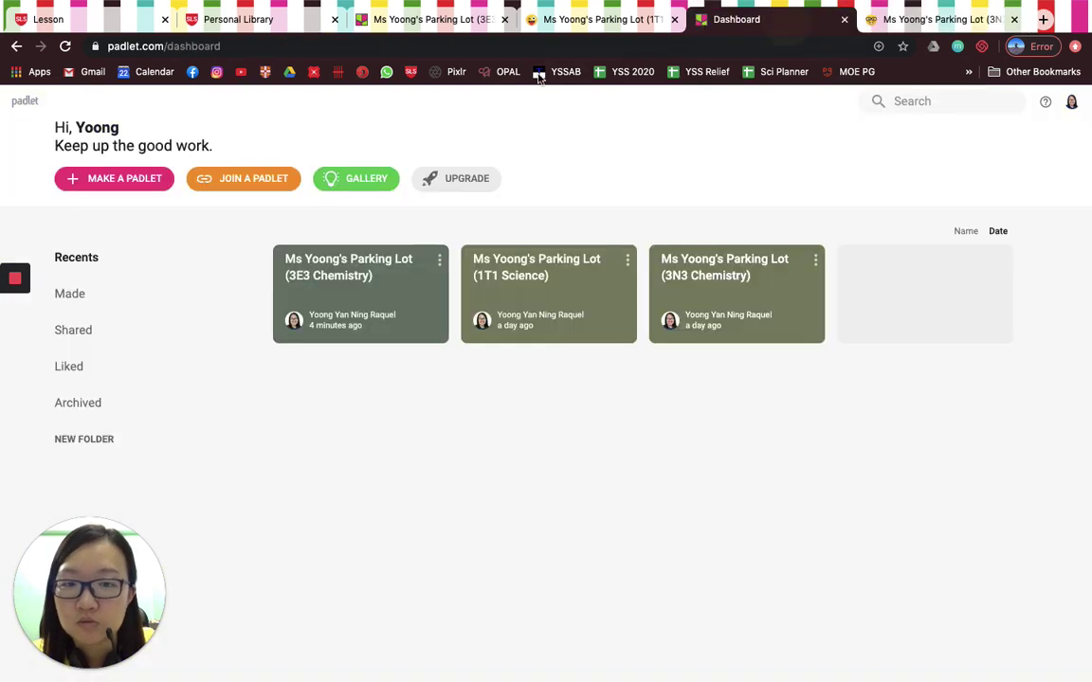
pyautogui.click(409, 20)
pyautogui.click(242, 23)
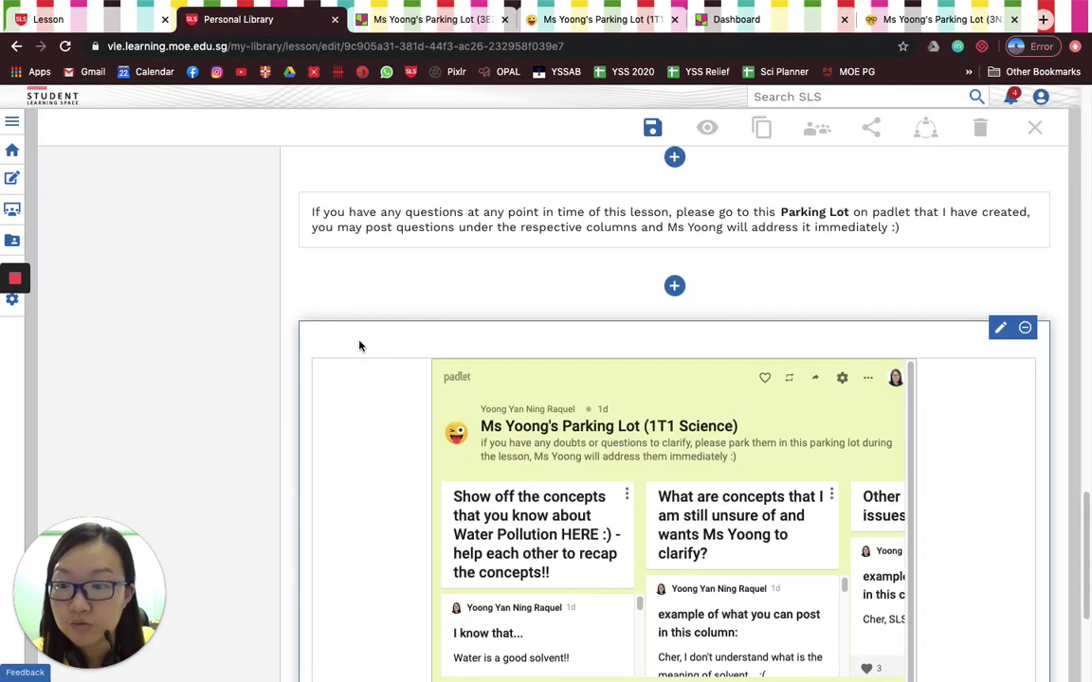
pyautogui.scroll(-3, 359, 346)
pyautogui.scroll(10, 360, 346)
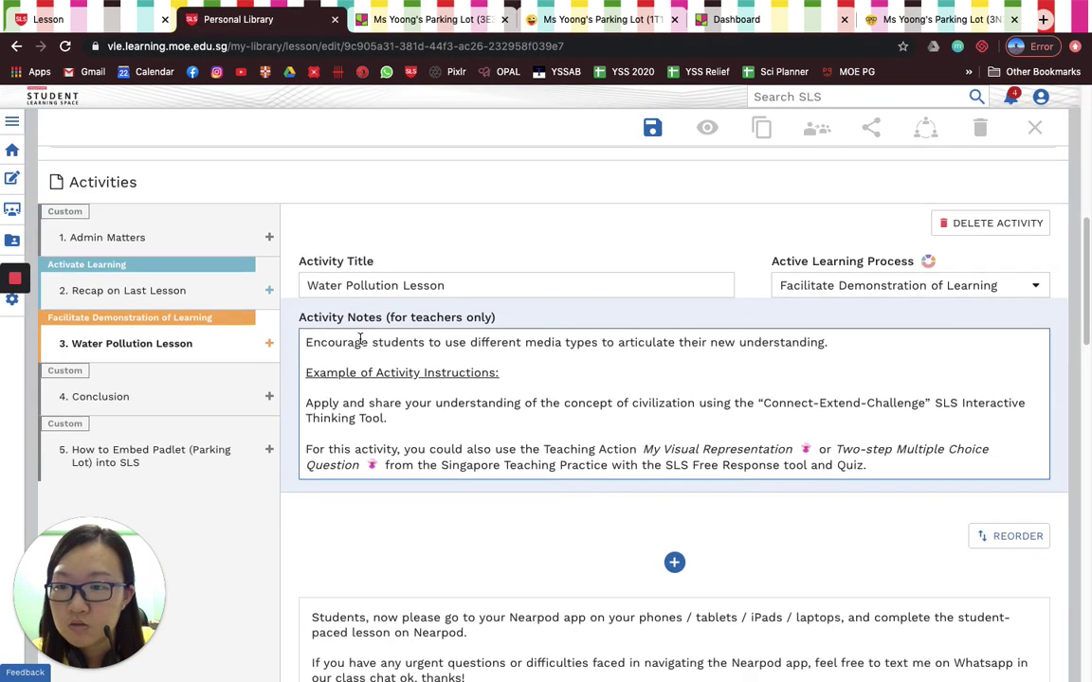
pyautogui.click(192, 458)
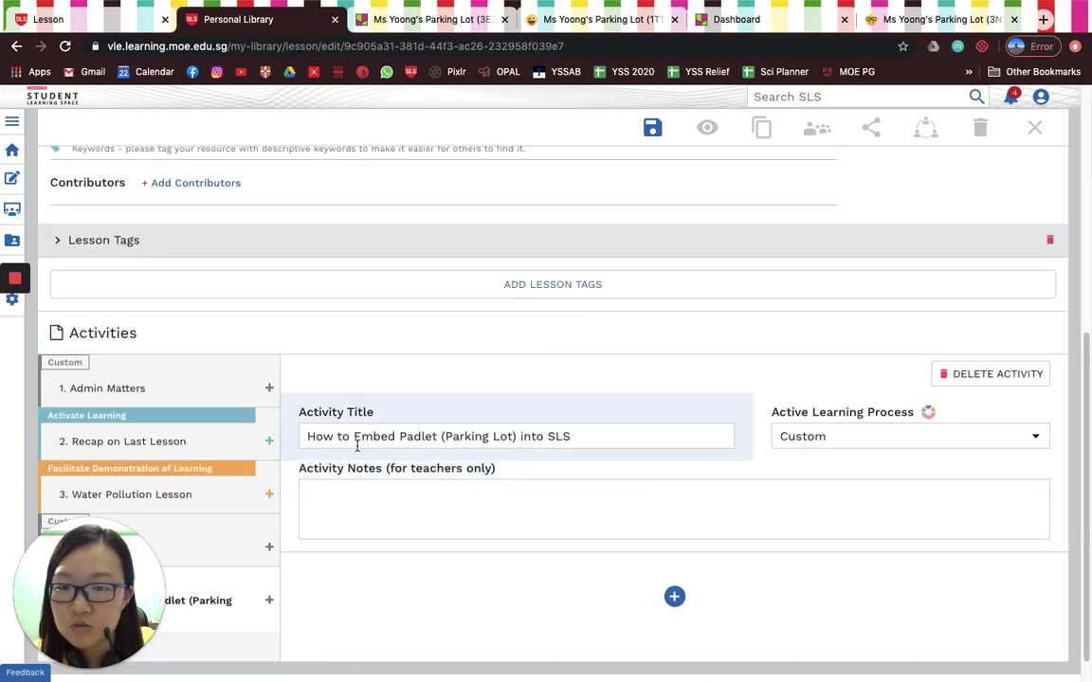
pyautogui.scroll(1, 563, 512)
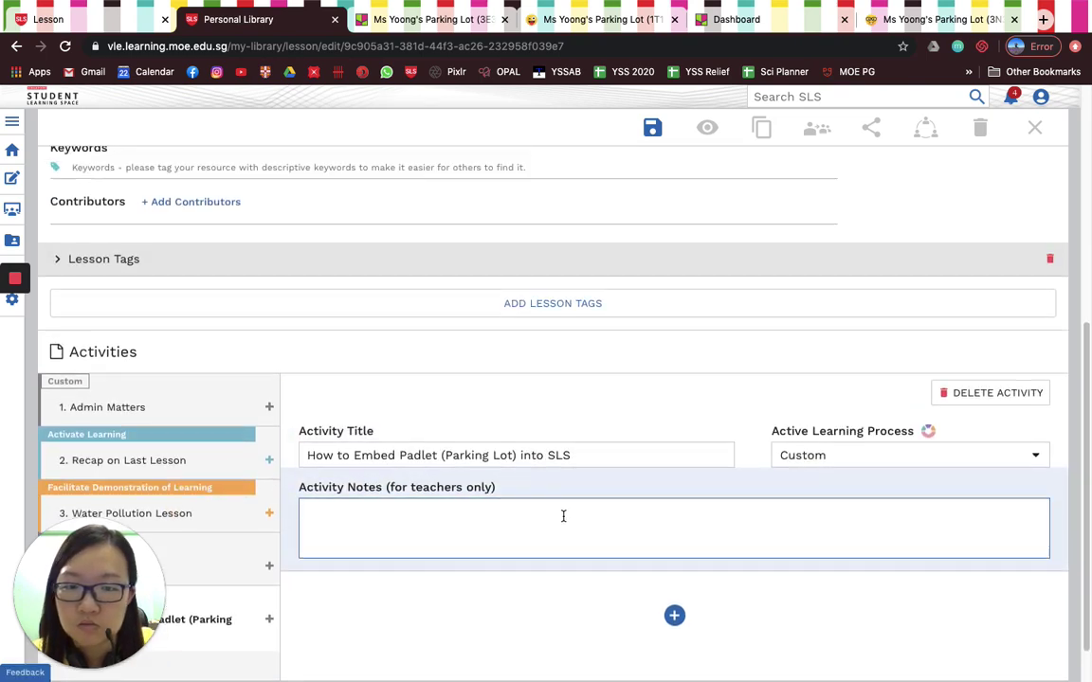
# Step: Start a new text/media component in activity 5 and open the website embed code entry for it
pyautogui.scroll(-1, 560, 504)
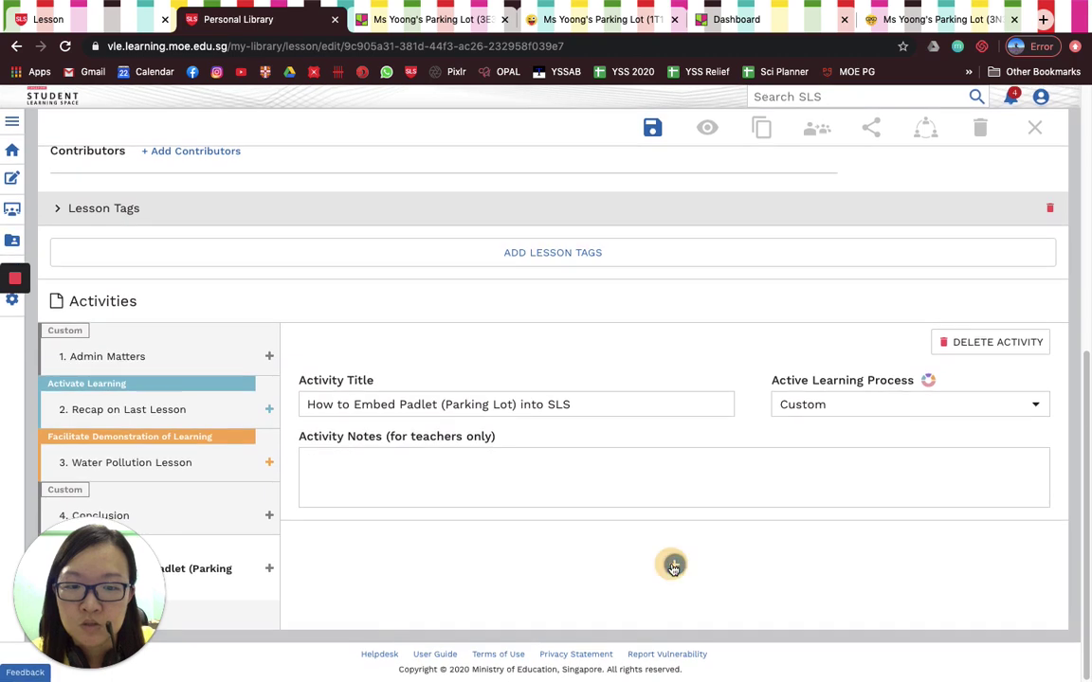
pyautogui.click(674, 565)
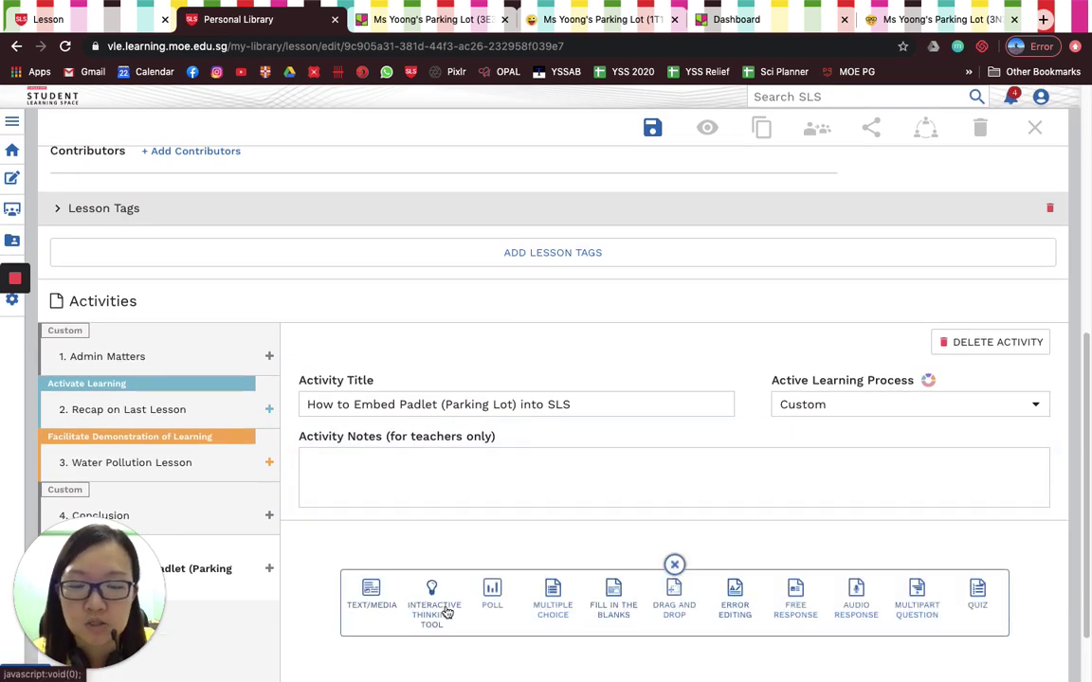
pyautogui.click(371, 605)
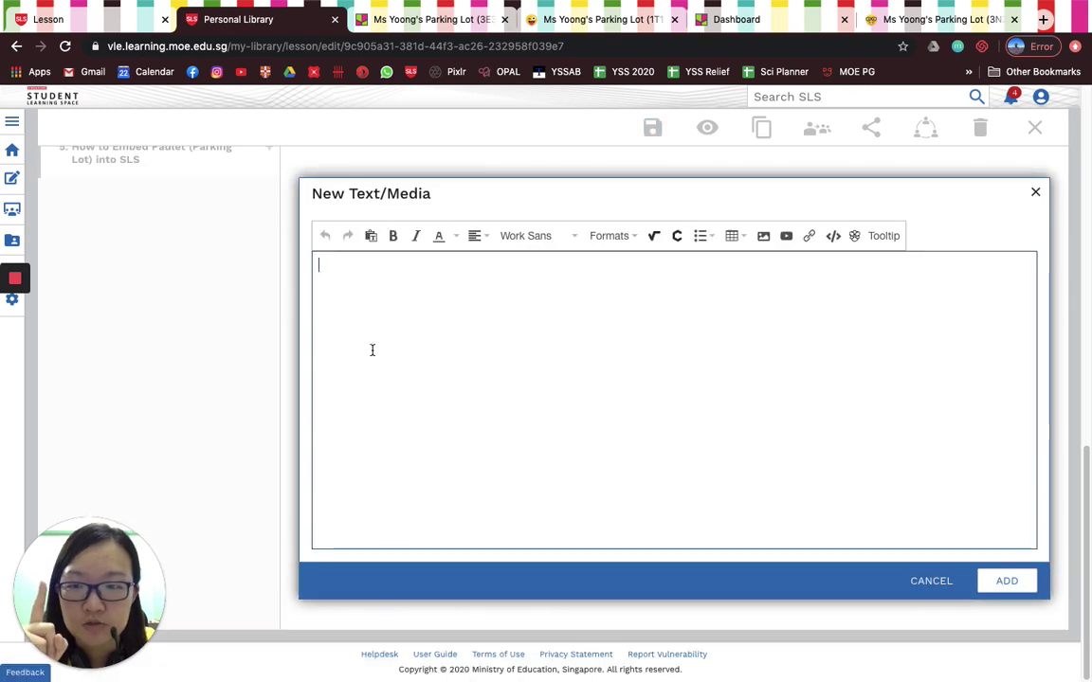
pyautogui.click(833, 237)
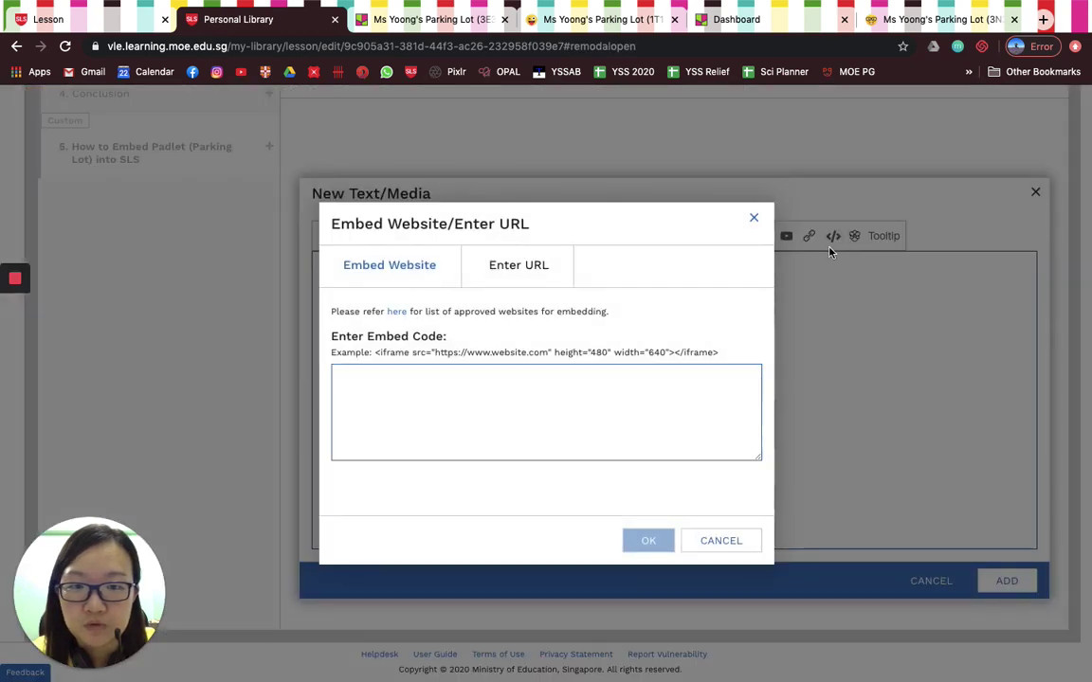
pyautogui.click(573, 417)
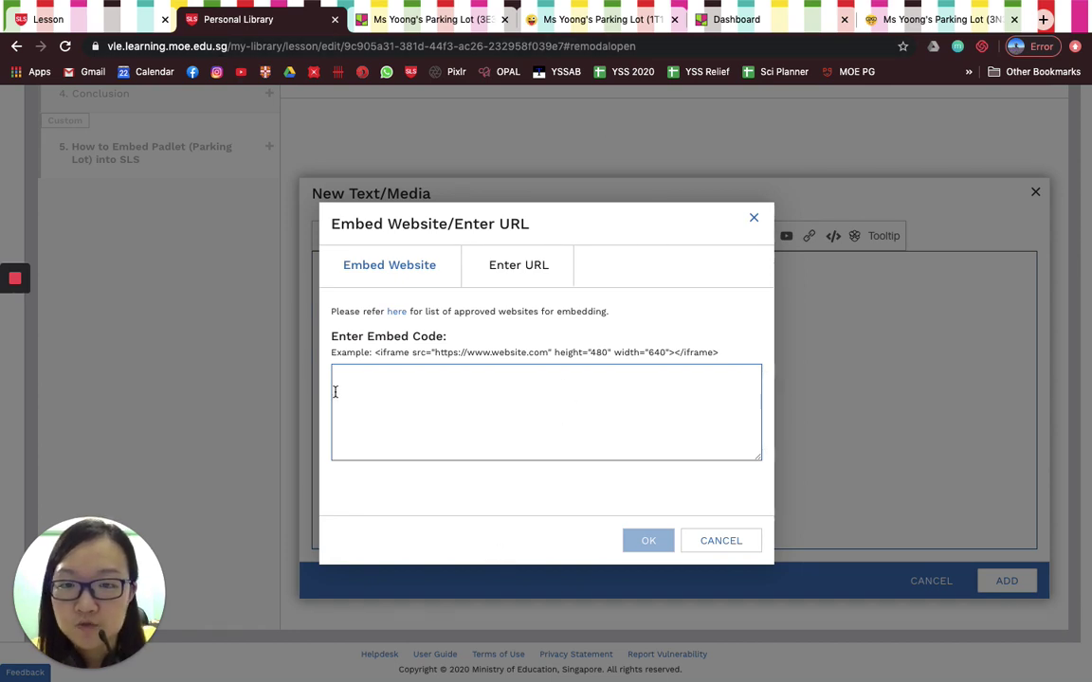
pyautogui.click(377, 353)
pyautogui.moveTo(376, 354); pyautogui.dragTo(719, 358)
pyautogui.press('super+c')
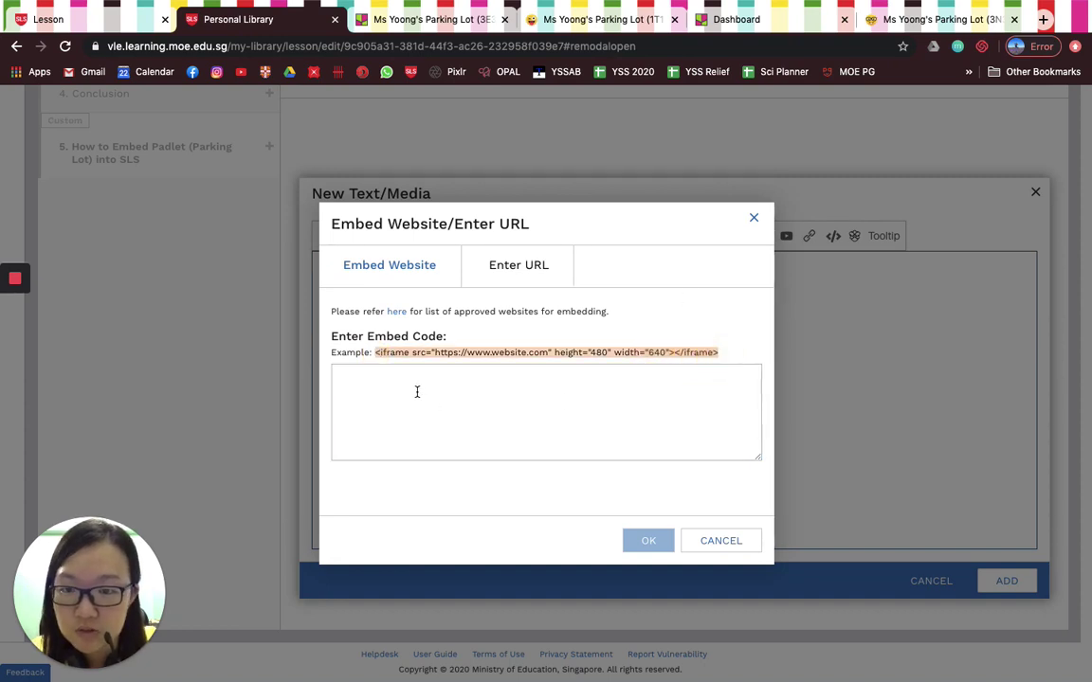
pyautogui.click(383, 384)
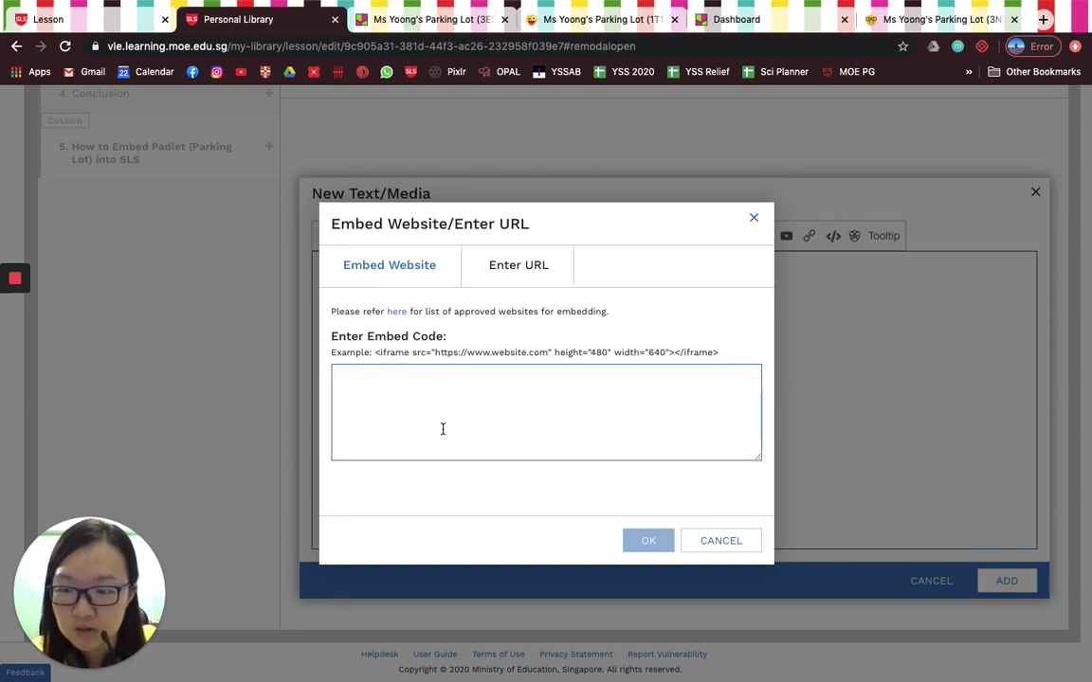
pyautogui.press('super+v')
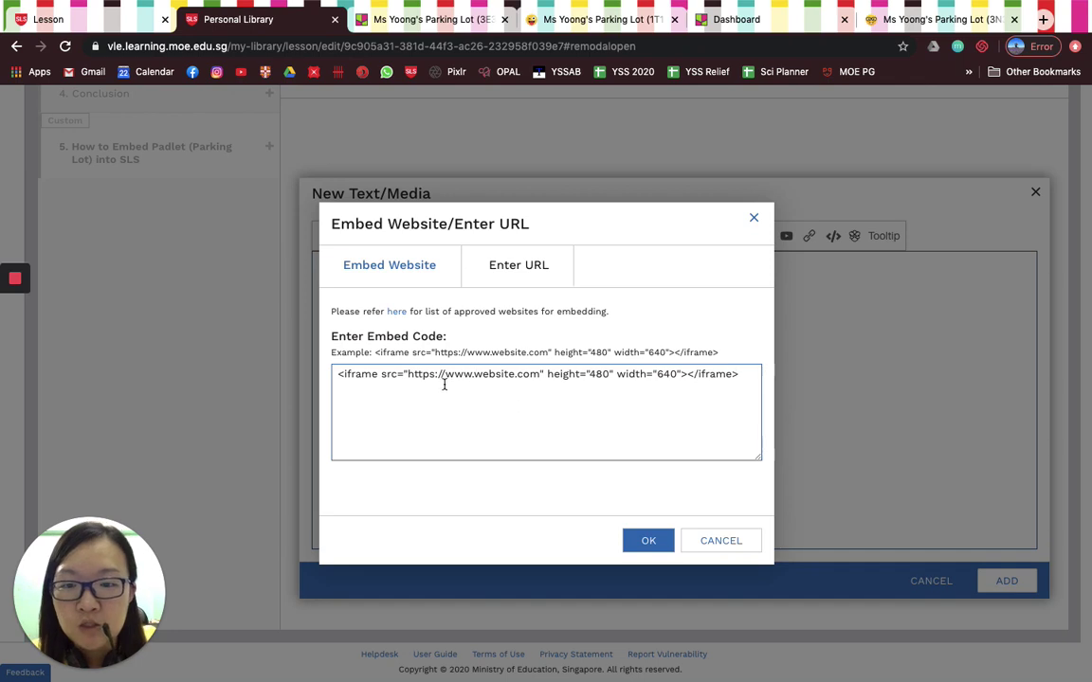
pyautogui.moveTo(409, 376); pyautogui.dragTo(537, 377)
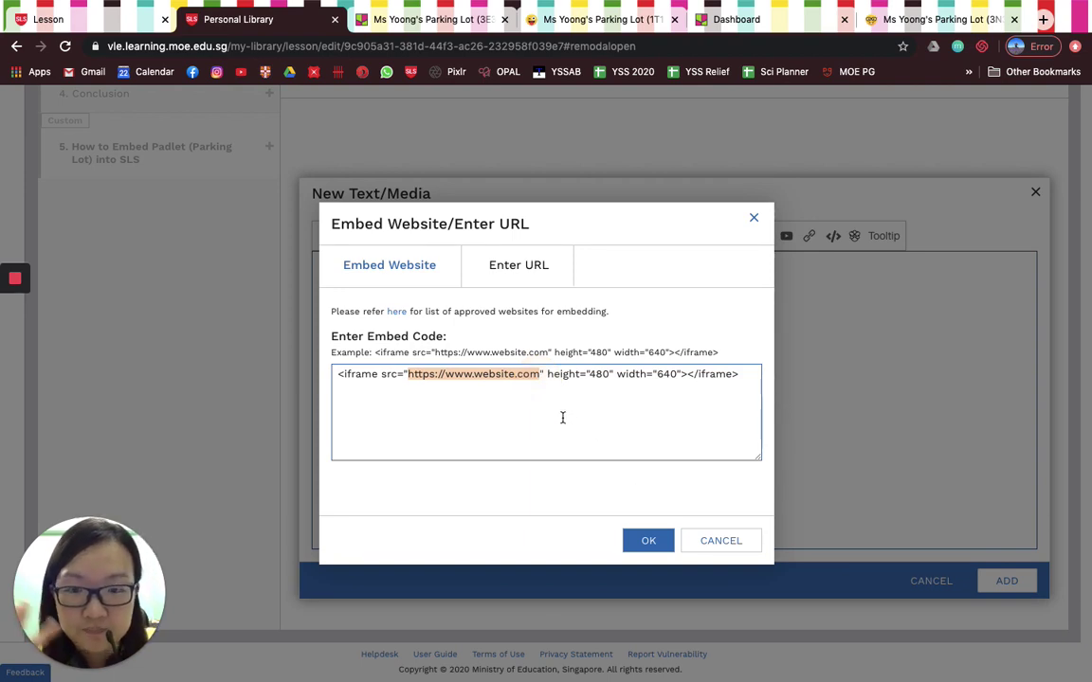
pyautogui.press('BackSpace')
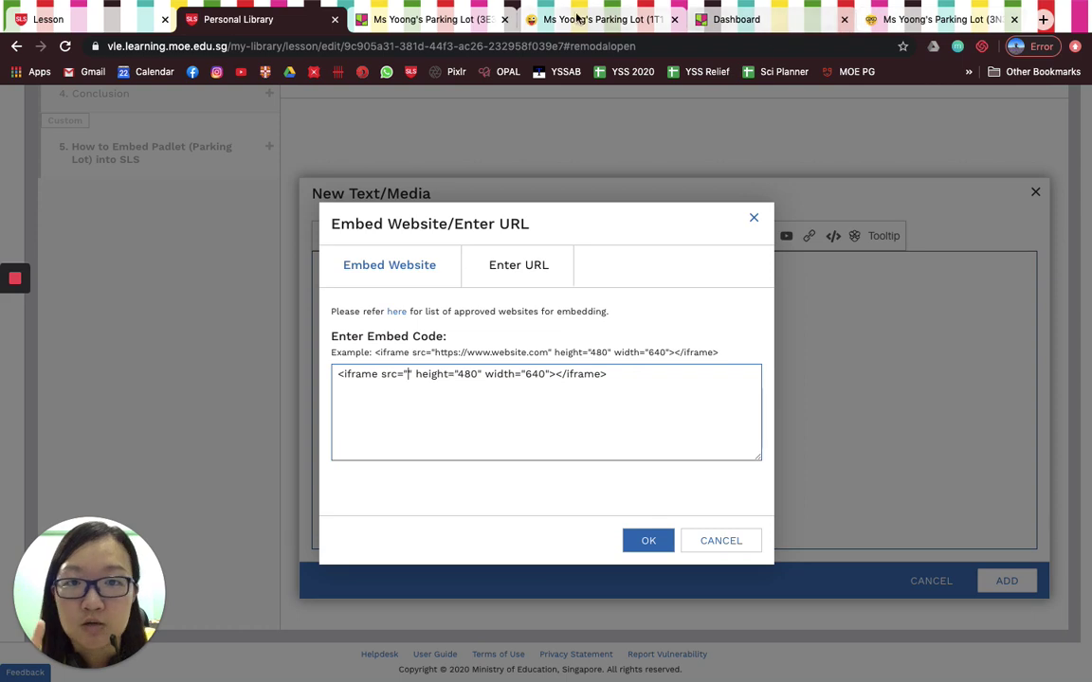
# Step: Switch to the 3E3 Chemistry parking lot in Padlet and copy its share link to the clipboard
pyautogui.click(429, 19)
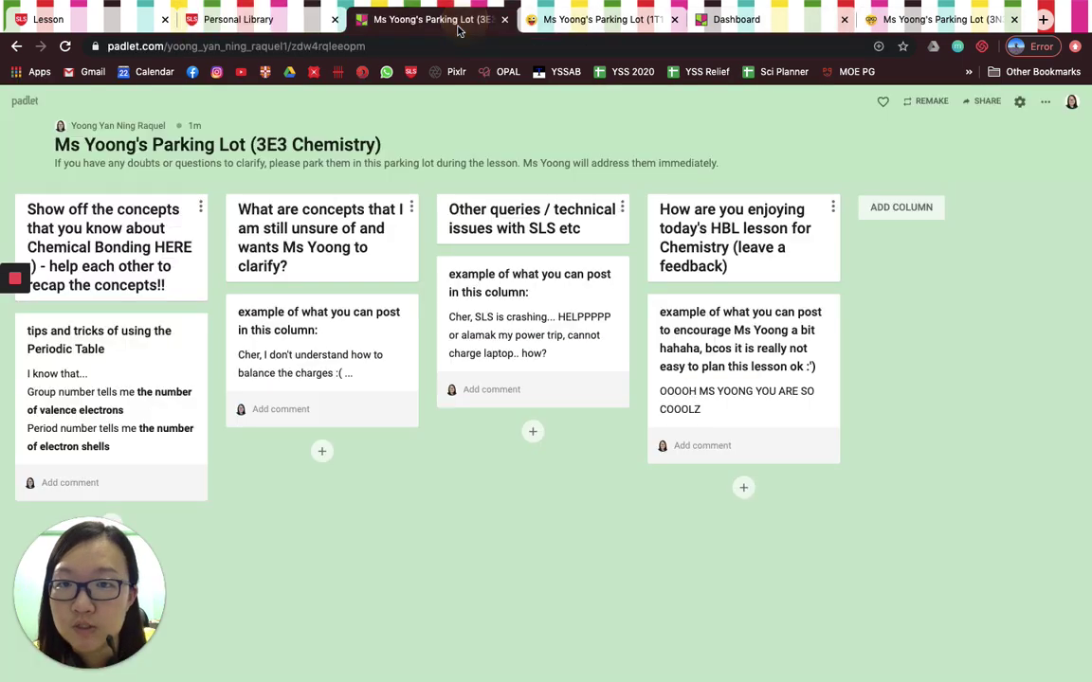
pyautogui.click(985, 102)
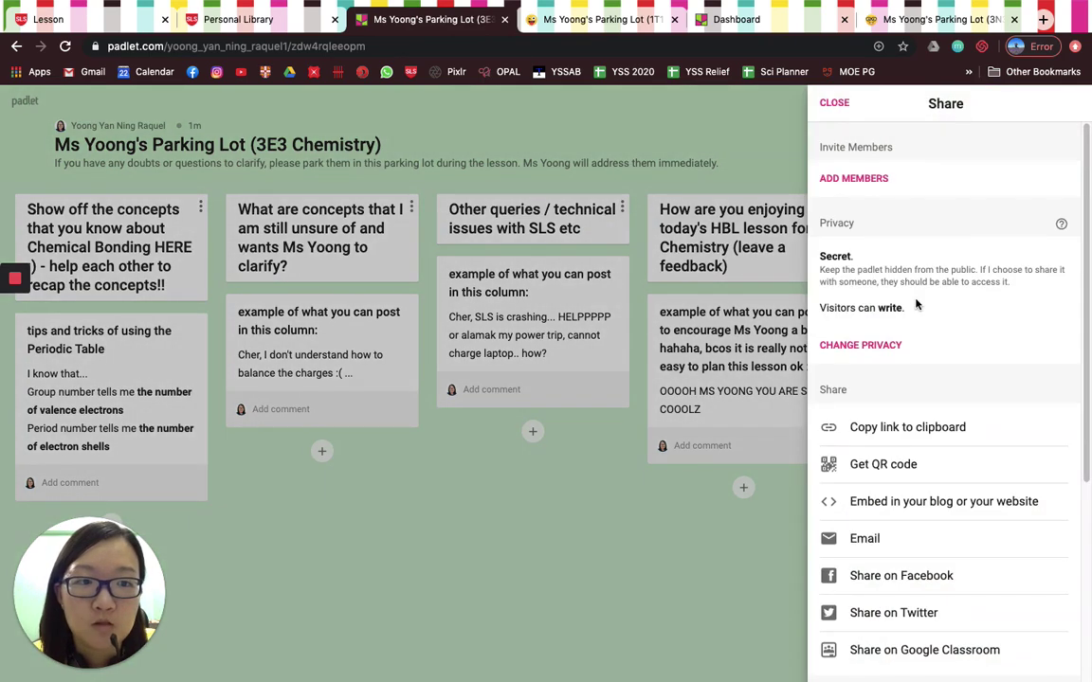
pyautogui.click(910, 431)
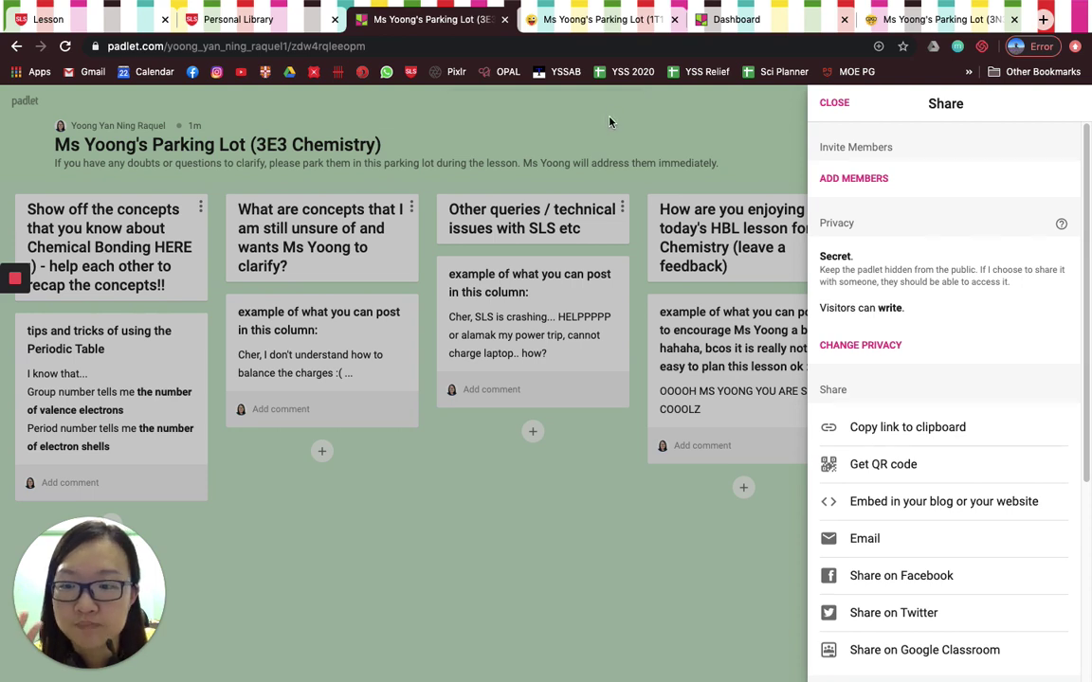
# Step: Return to SLS, paste the Padlet link between the iframe's src quotes, and add the embedded board to the activity
pyautogui.click(228, 19)
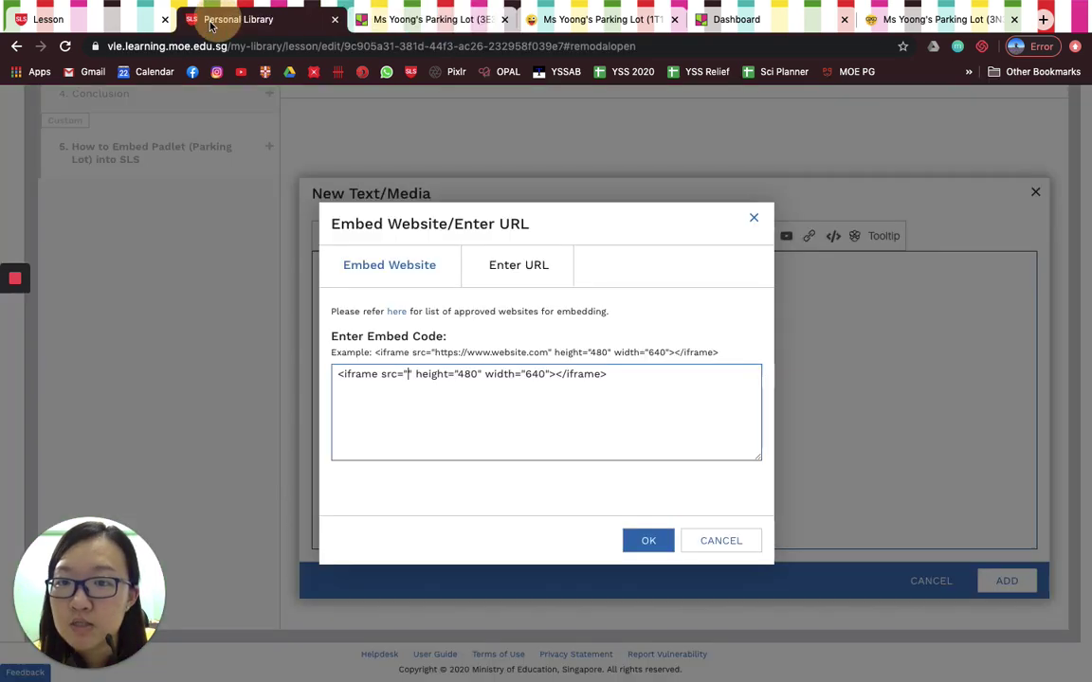
pyautogui.click(410, 380)
pyautogui.hotkey('ctrl', 'v')
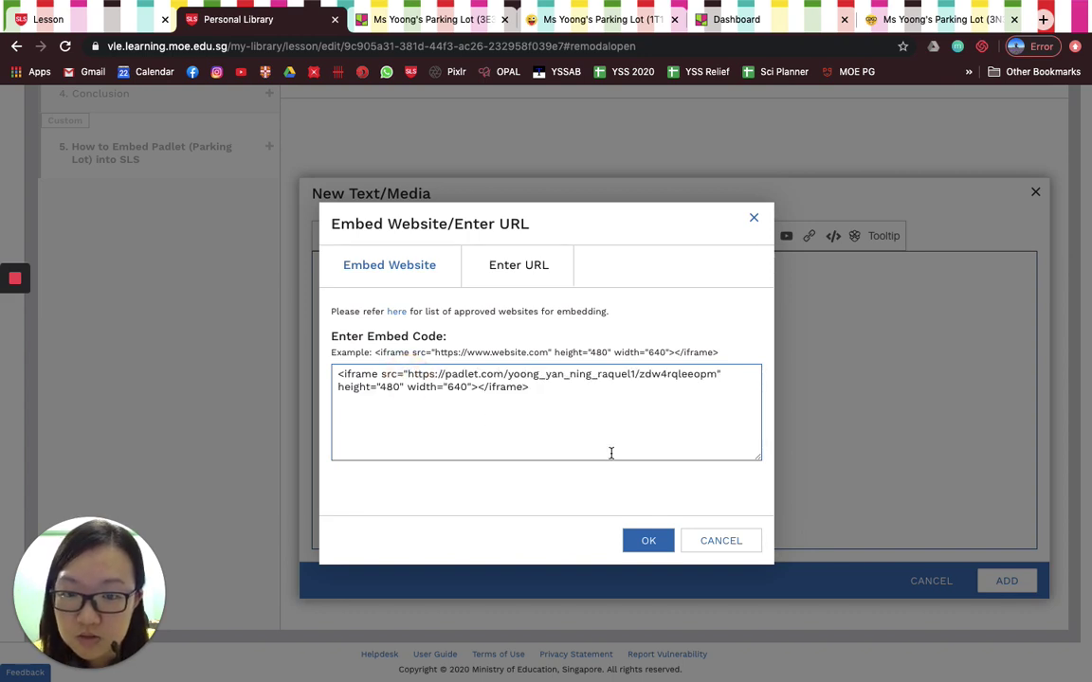
pyautogui.click(650, 544)
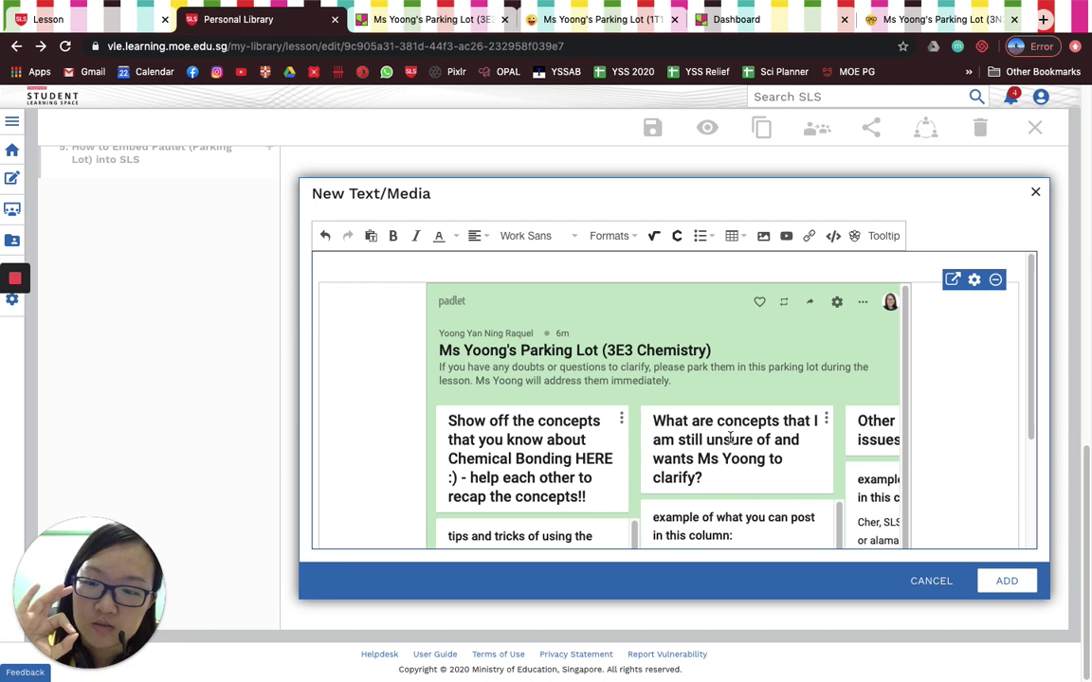
pyautogui.click(1005, 580)
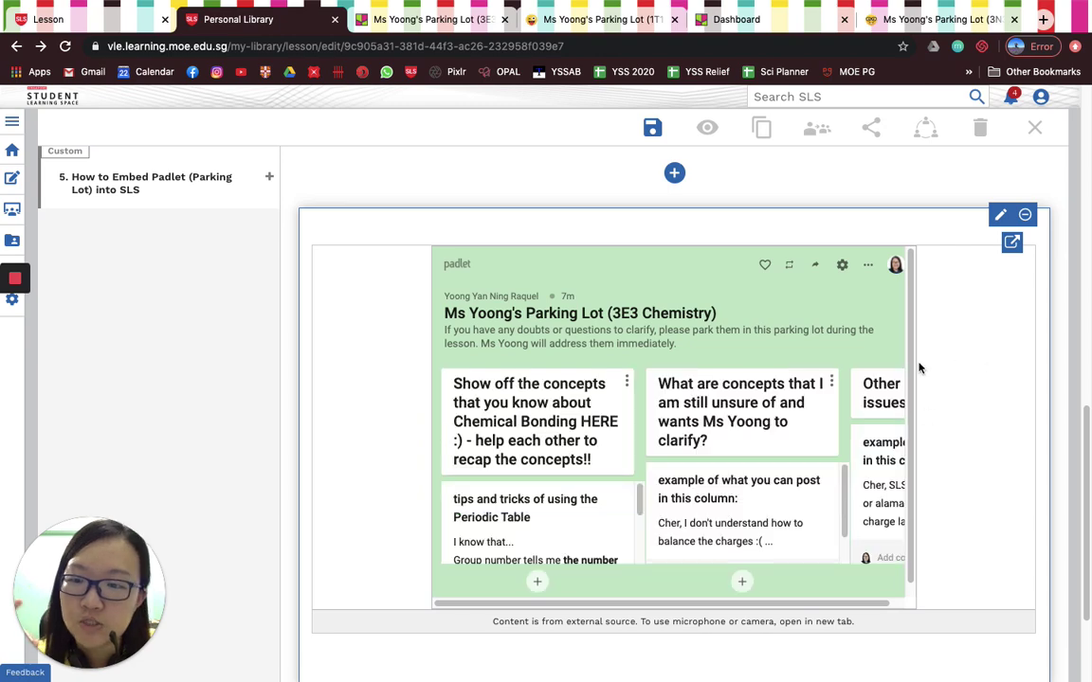
# Step: Save the lesson with the embedded parking lot and switch to the presentation's title slide
pyautogui.scroll(-3, 1016, 393)
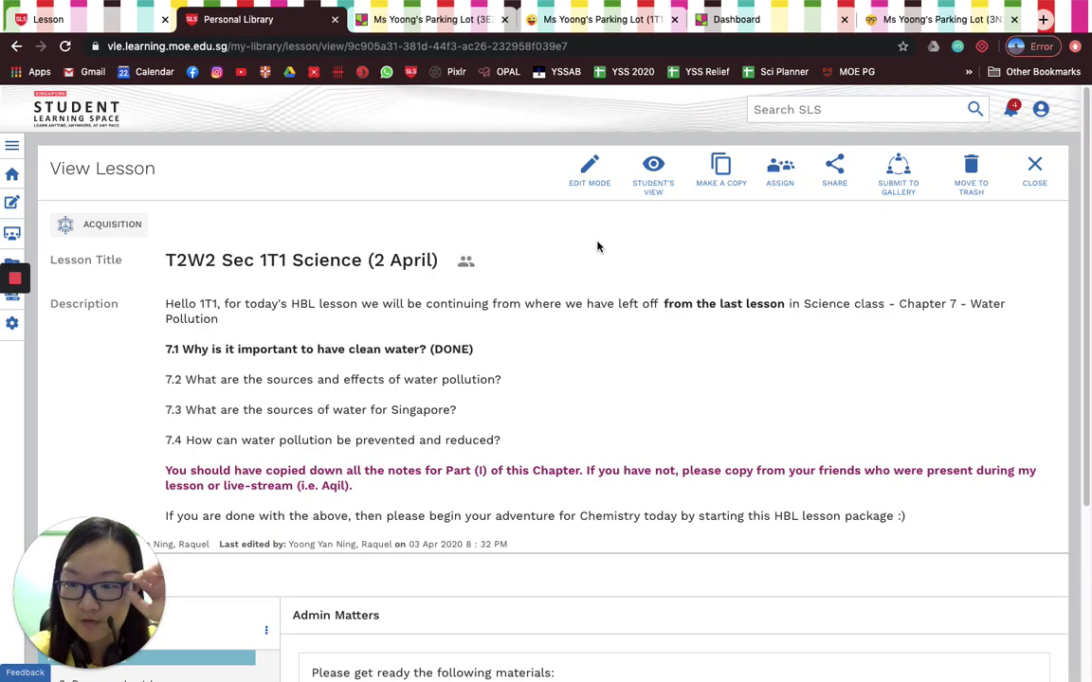
pyautogui.hotkey('ctrl', 'Left')
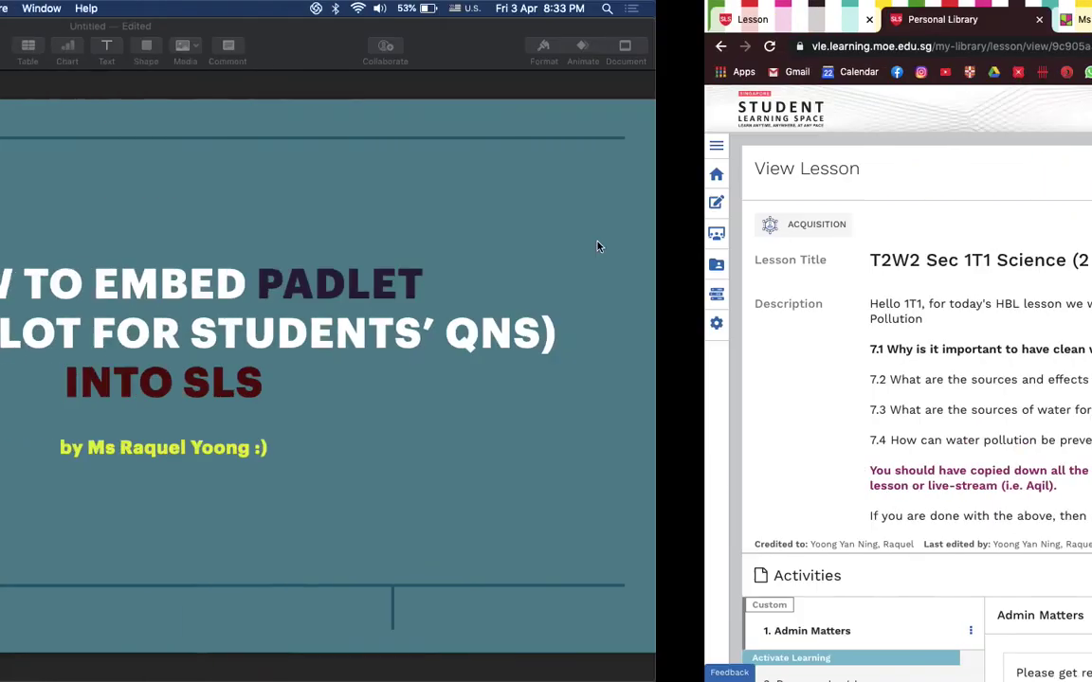